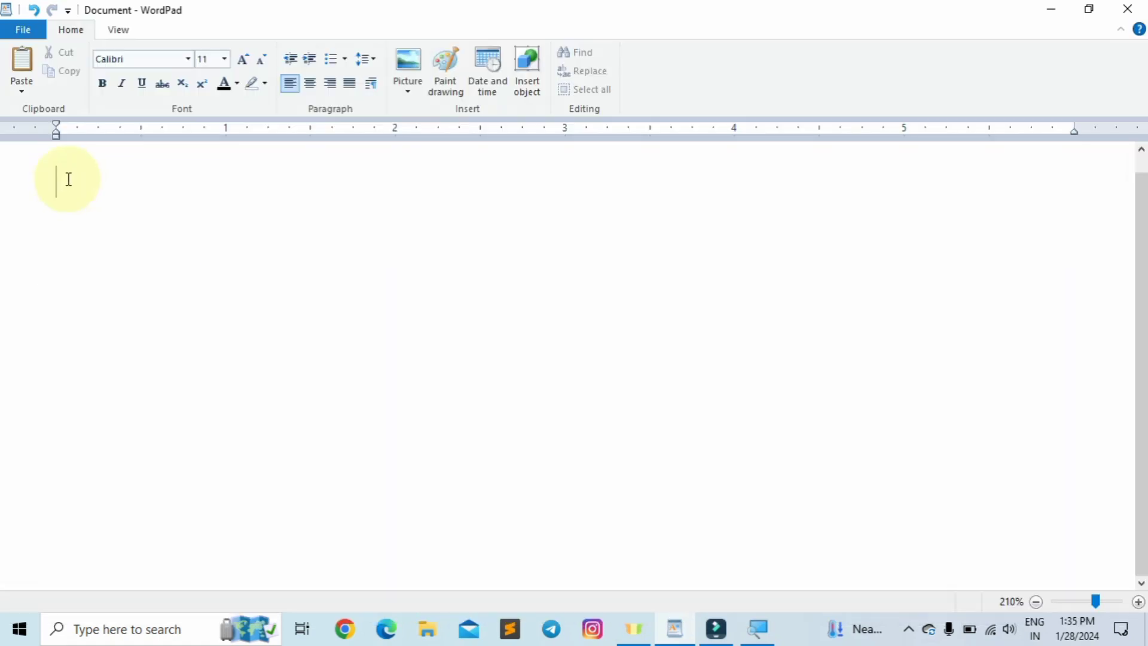
# - Paste the three sample paragraphs and select the first line of the first paragraph
pyautogui.hotkey('ctrl', 'v')
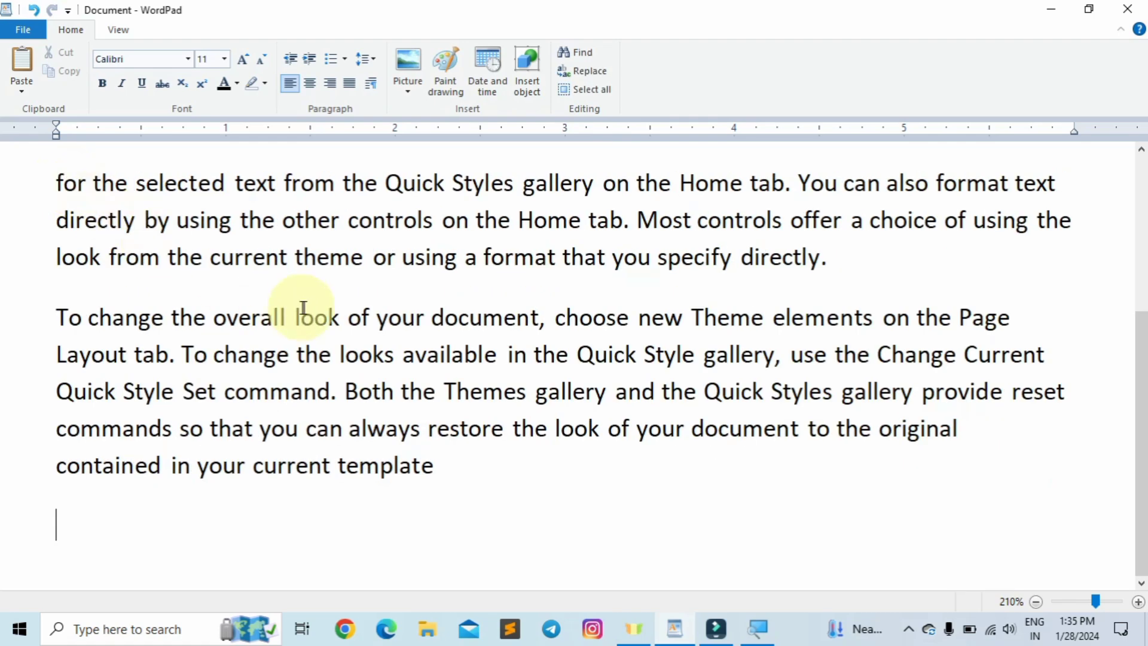
pyautogui.scroll(3, 302, 299)
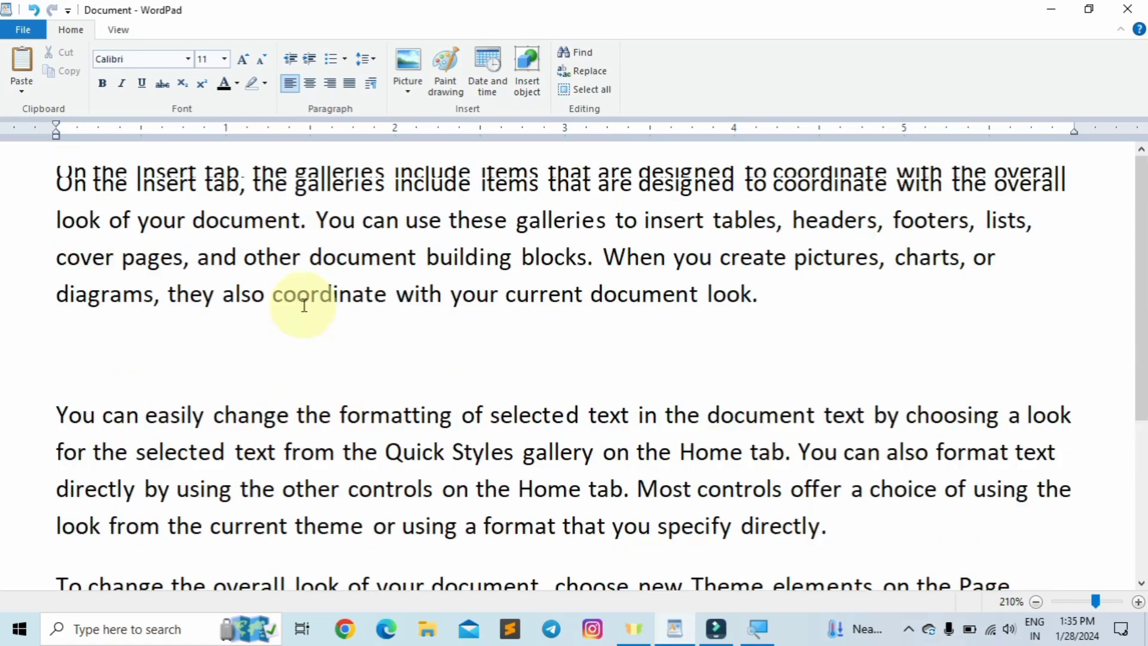
pyautogui.click(58, 181)
pyautogui.moveTo(60, 181); pyautogui.dragTo(1092, 183)
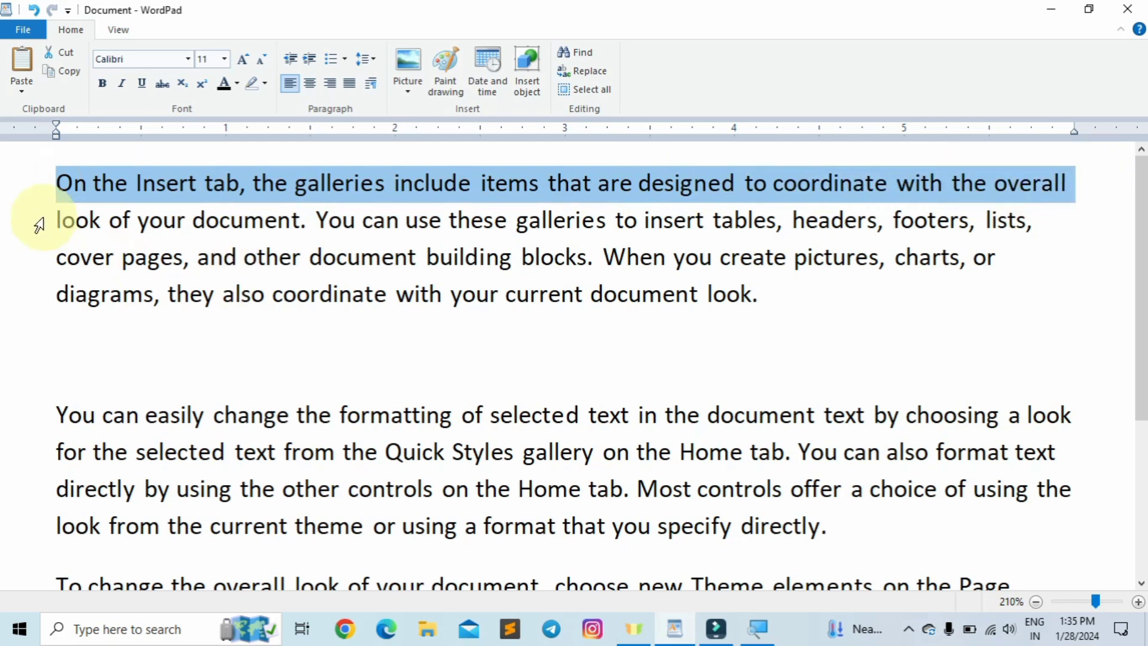
pyautogui.click(57, 179)
# - Select from 'On' into the second line, then reselect just the first line
pyautogui.moveTo(57, 179); pyautogui.dragTo(795, 326)
pyautogui.scroll(-2, 795, 325)
pyautogui.scroll(2, 795, 310)
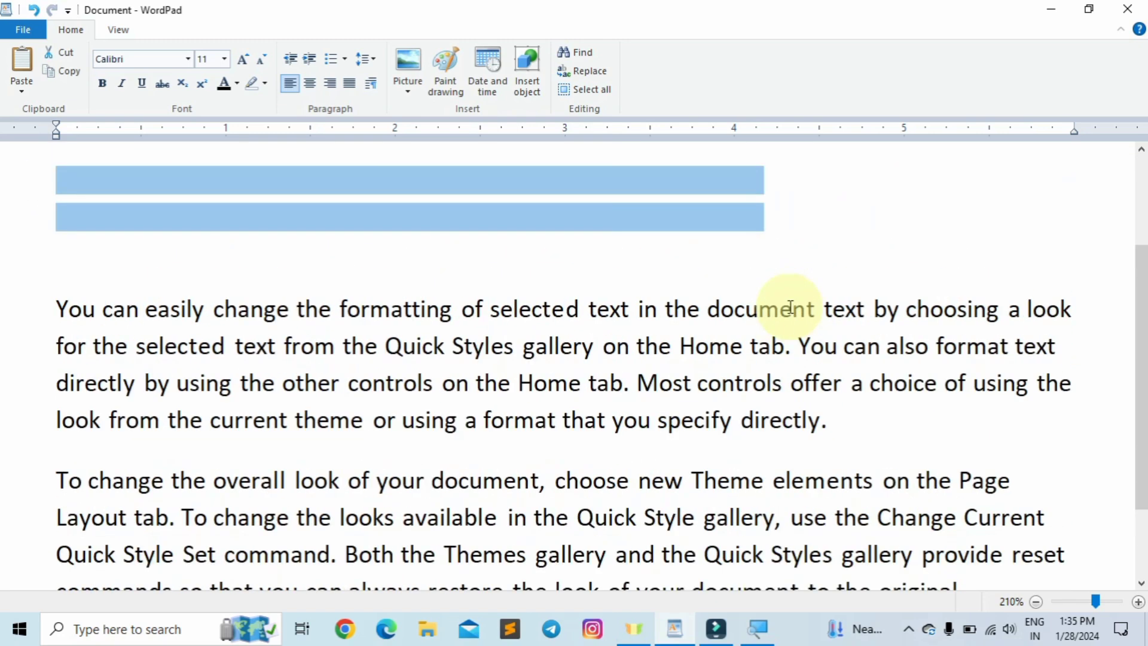
pyautogui.click(58, 178)
pyautogui.moveTo(60, 178); pyautogui.dragTo(1076, 159)
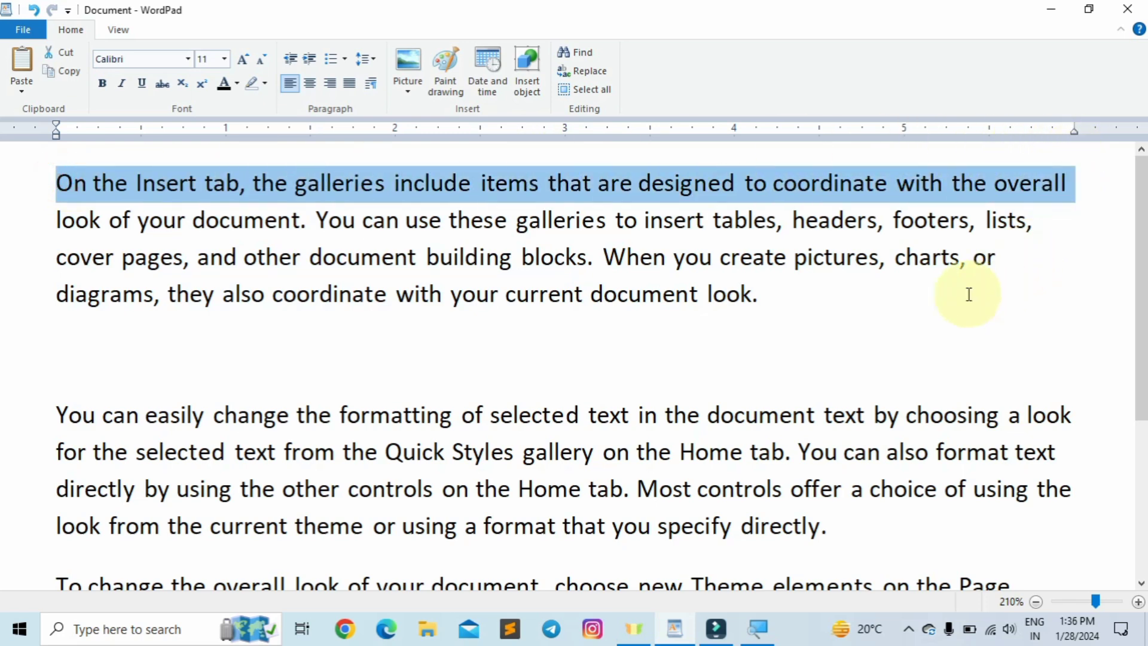
pyautogui.click(230, 183)
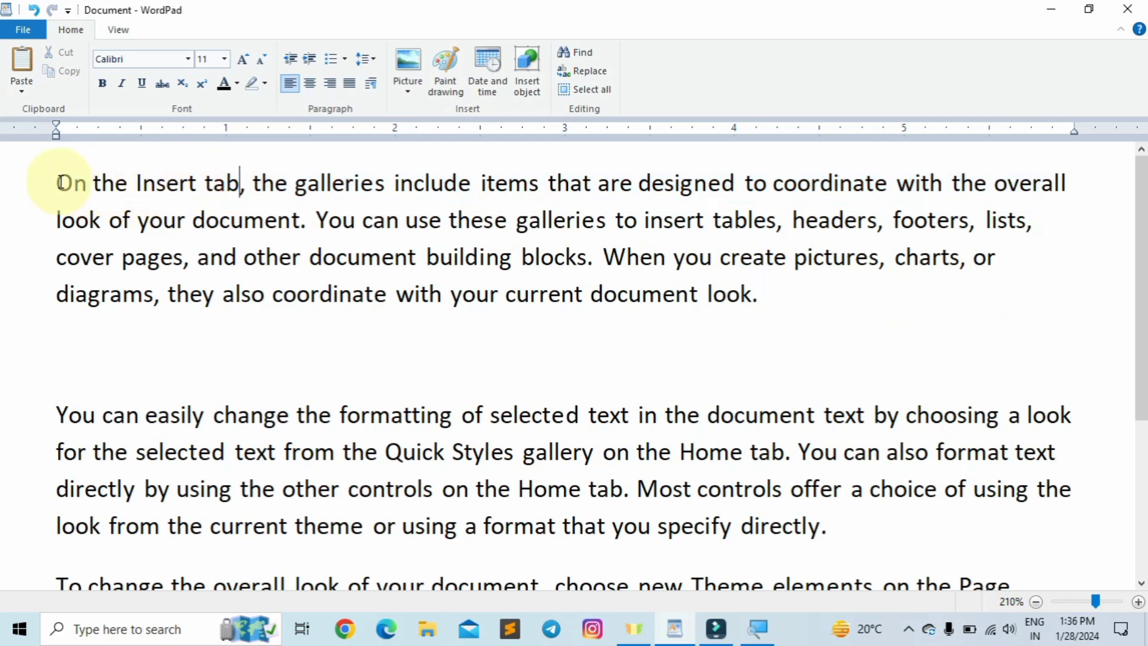
# - Select the paragraph's first letter, then the whole first line, then text down to the third line
pyautogui.moveTo(60, 182); pyautogui.dragTo(73, 183)
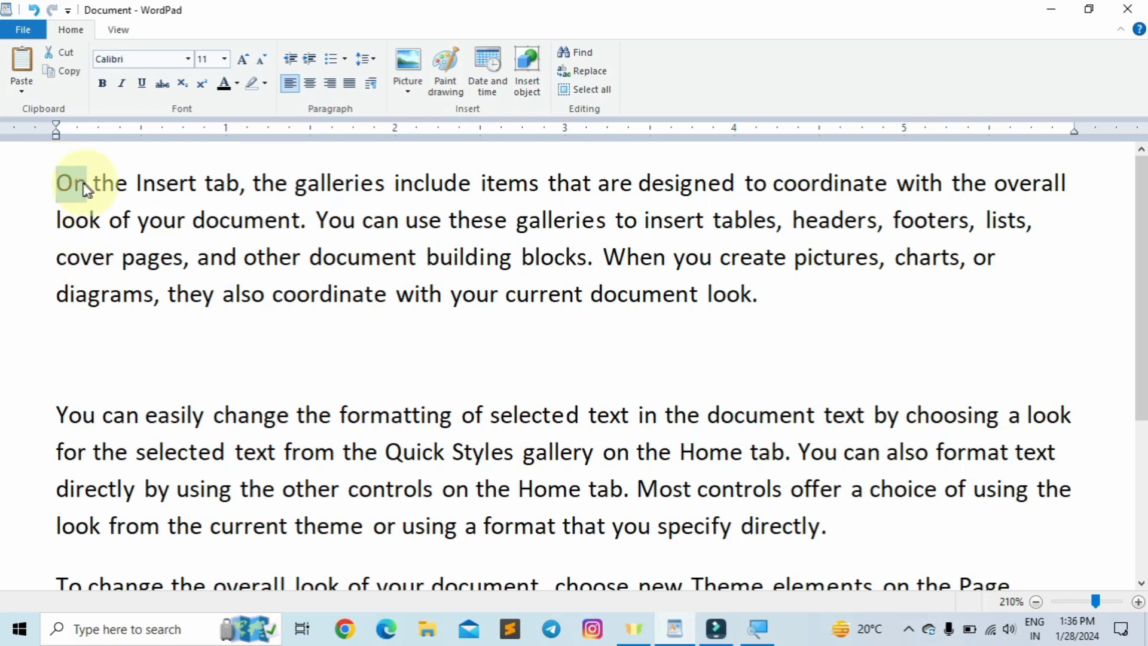
pyautogui.click(48, 187)
pyautogui.click(53, 179)
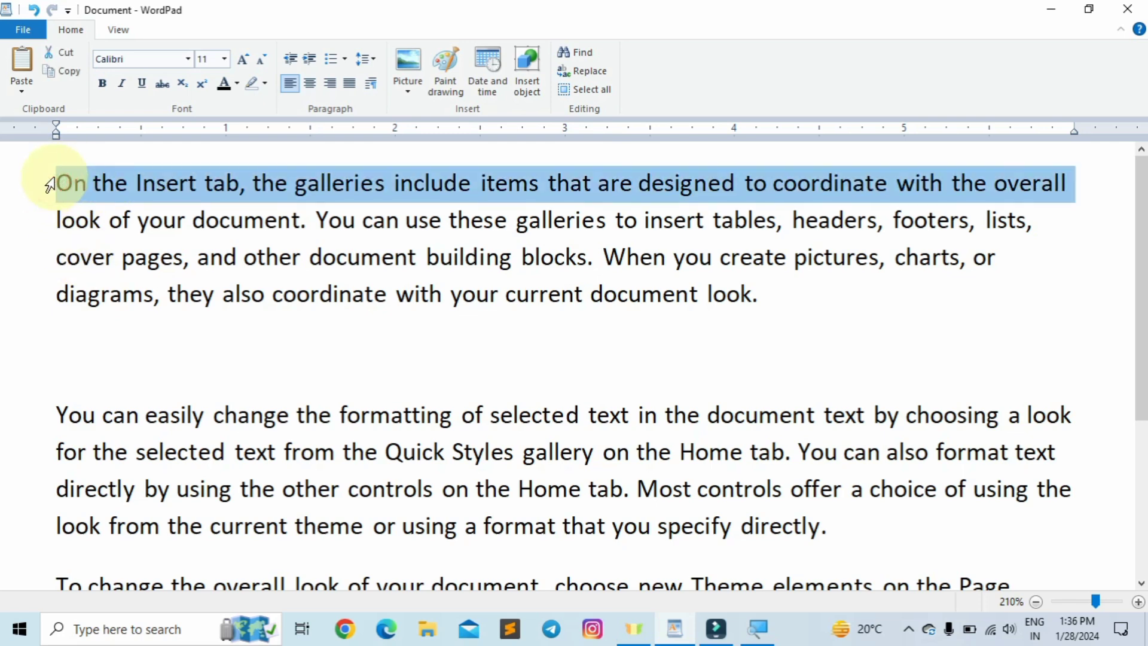
pyautogui.click(64, 184)
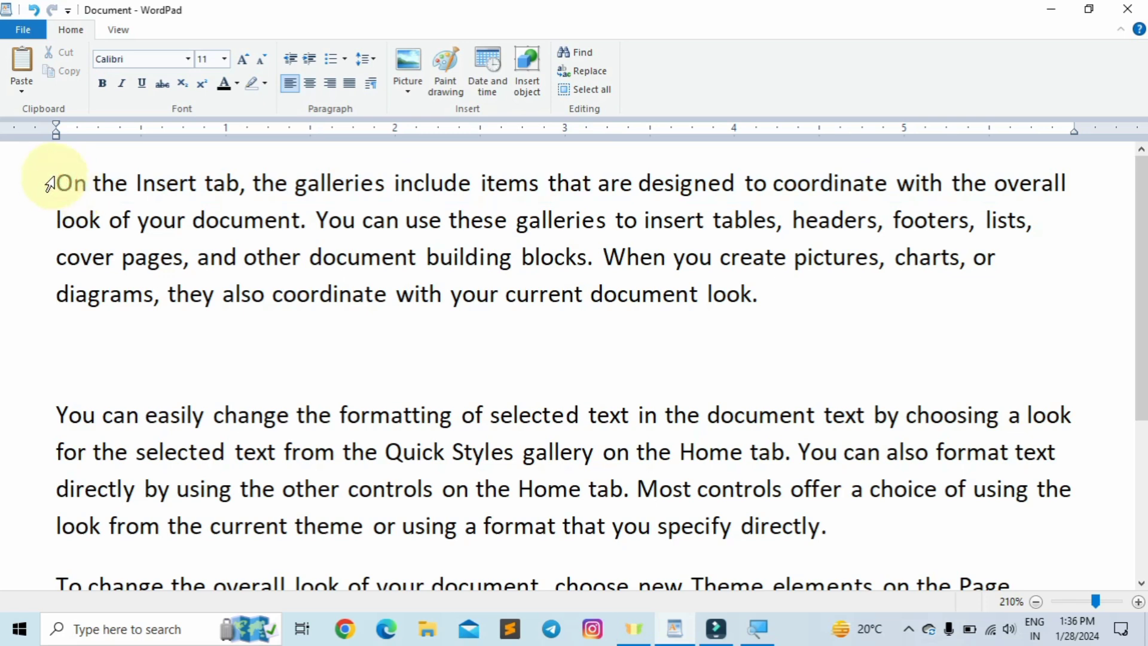
pyautogui.moveTo(60, 179); pyautogui.dragTo(309, 227)
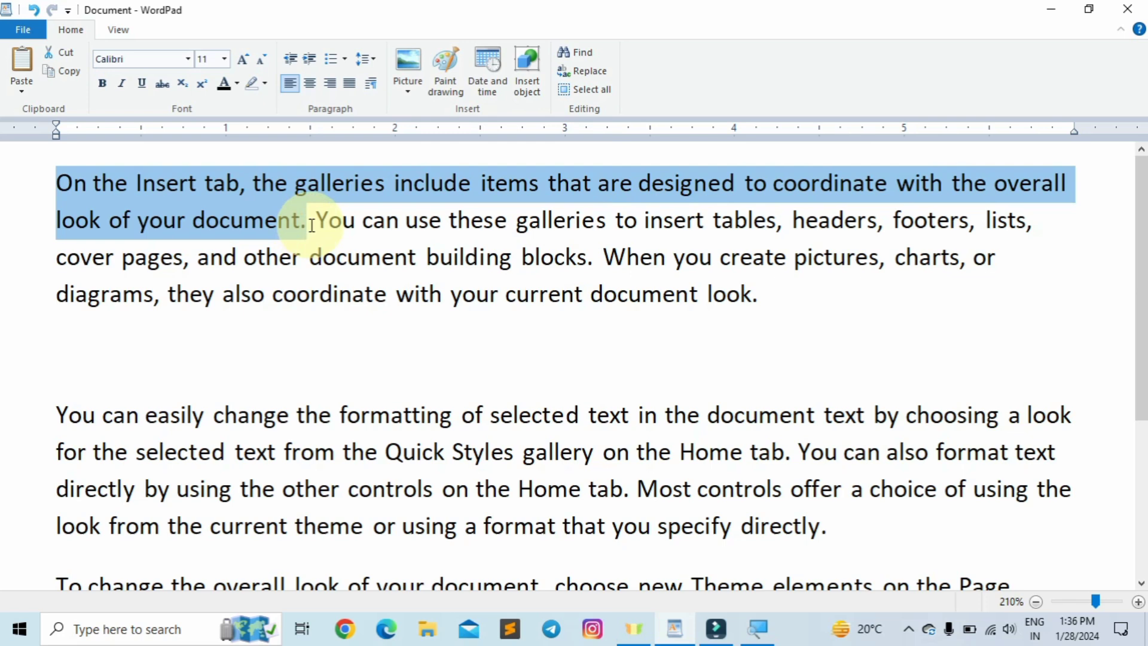
# - Select the entire first paragraph, working upward from its end
pyautogui.click(311, 226)
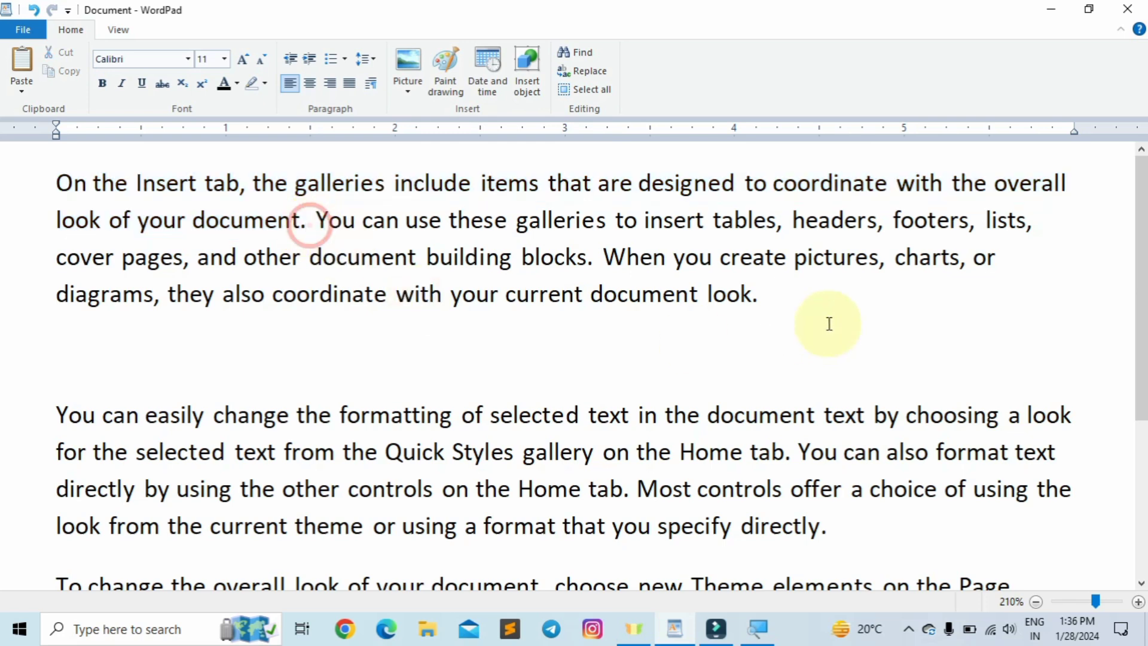
pyautogui.moveTo(808, 308); pyautogui.dragTo(69, 149)
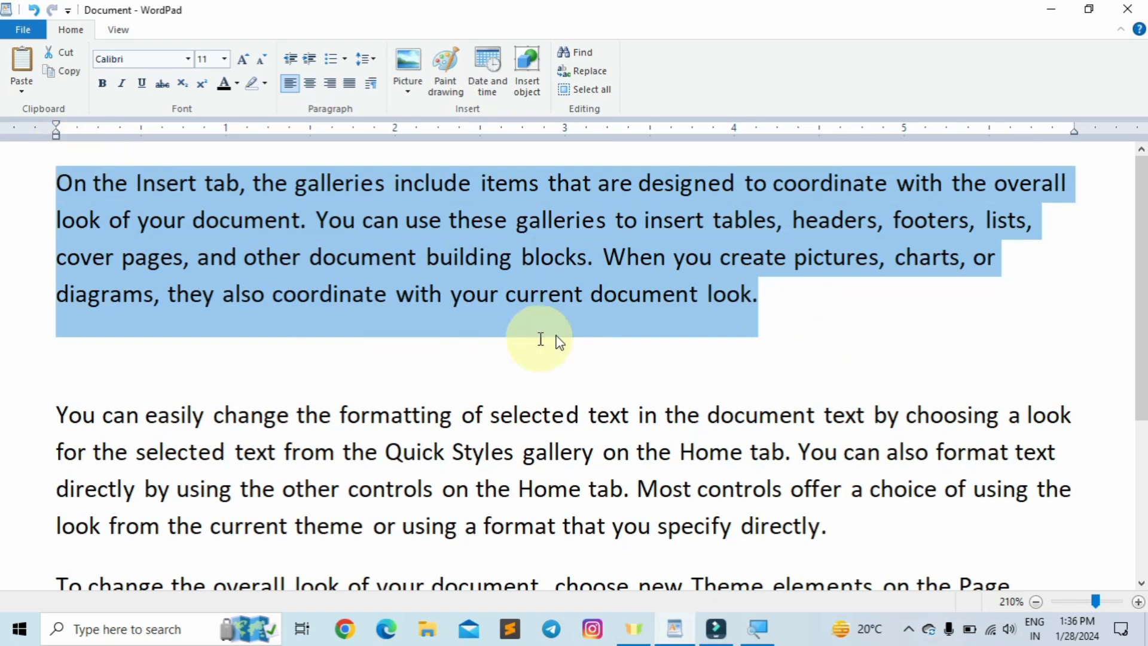
pyautogui.click(723, 333)
pyautogui.keyDown('ctrl'); pyautogui.scroll(-6, 724, 333); pyautogui.keyUp('ctrl')
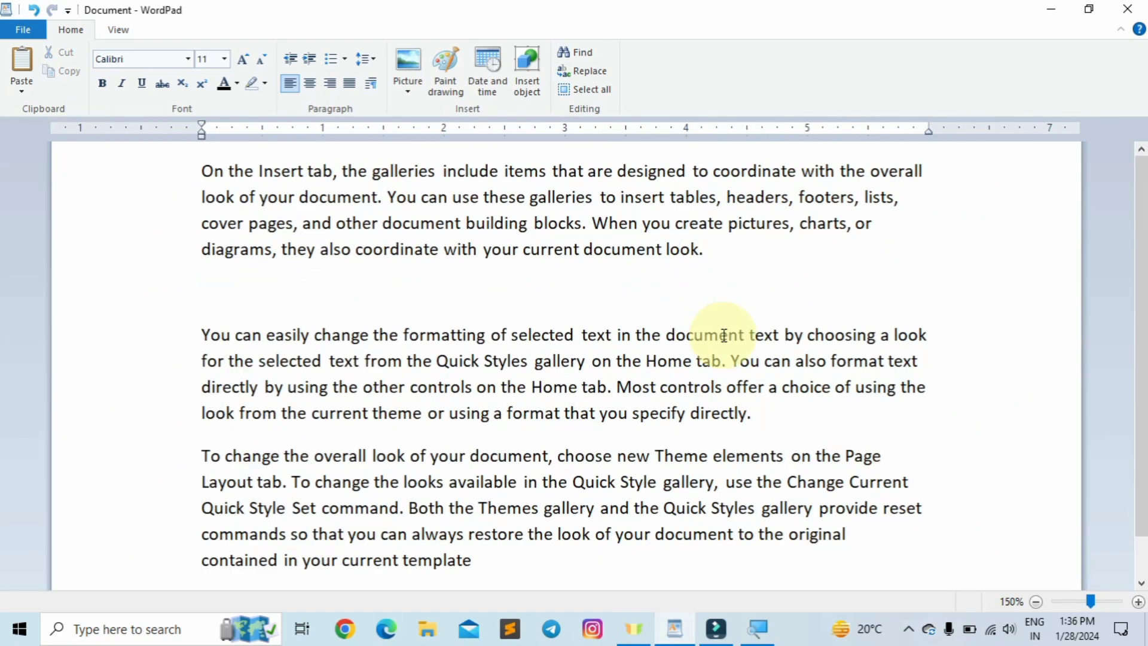
pyautogui.moveTo(708, 250); pyautogui.dragTo(210, 177)
pyautogui.moveTo(752, 414); pyautogui.dragTo(216, 333)
pyautogui.moveTo(475, 562); pyautogui.dragTo(220, 436)
pyautogui.scroll(1, 368, 422)
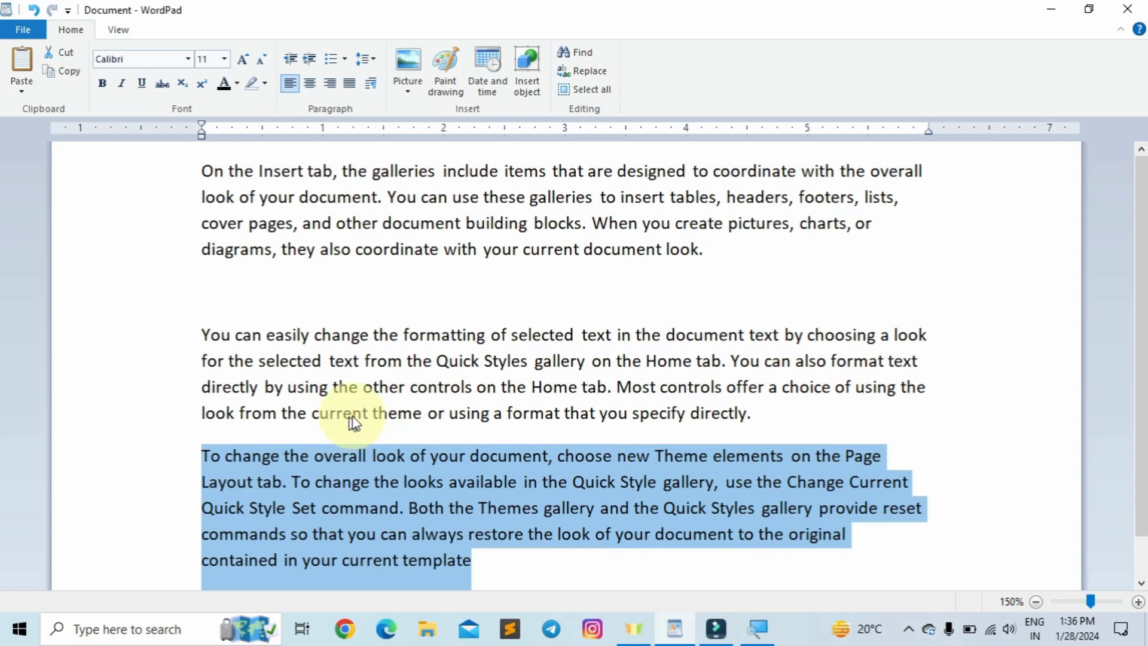
pyautogui.click(765, 242)
pyautogui.keyDown('ctrl'); pyautogui.scroll(2, 644, 266); pyautogui.keyUp('ctrl')
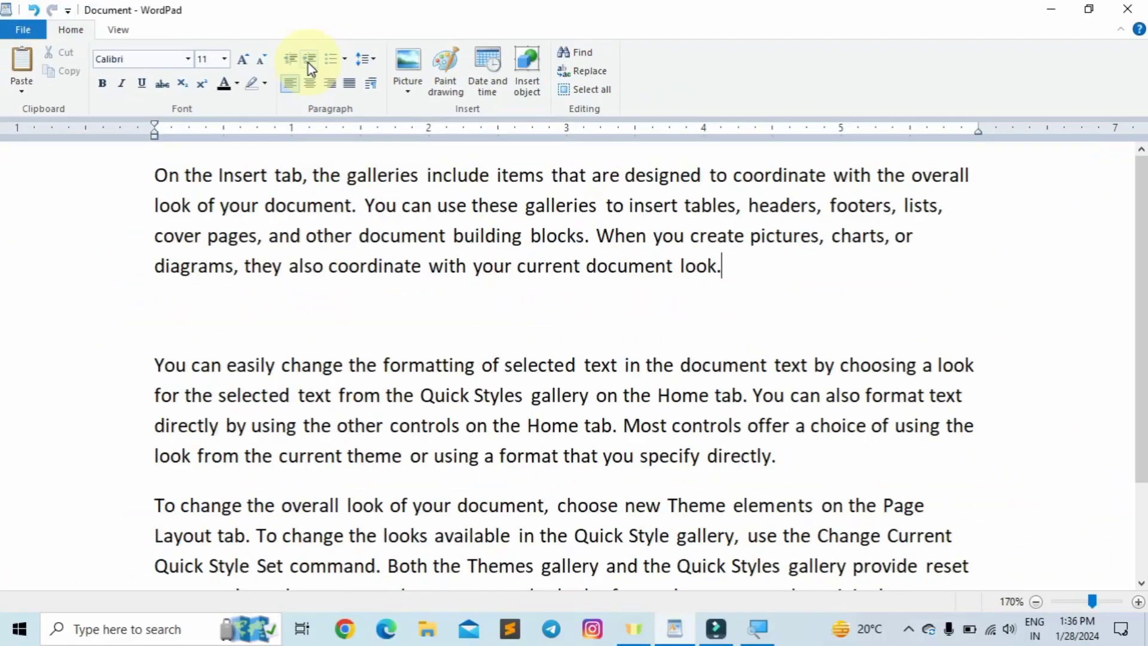
pyautogui.click(156, 172)
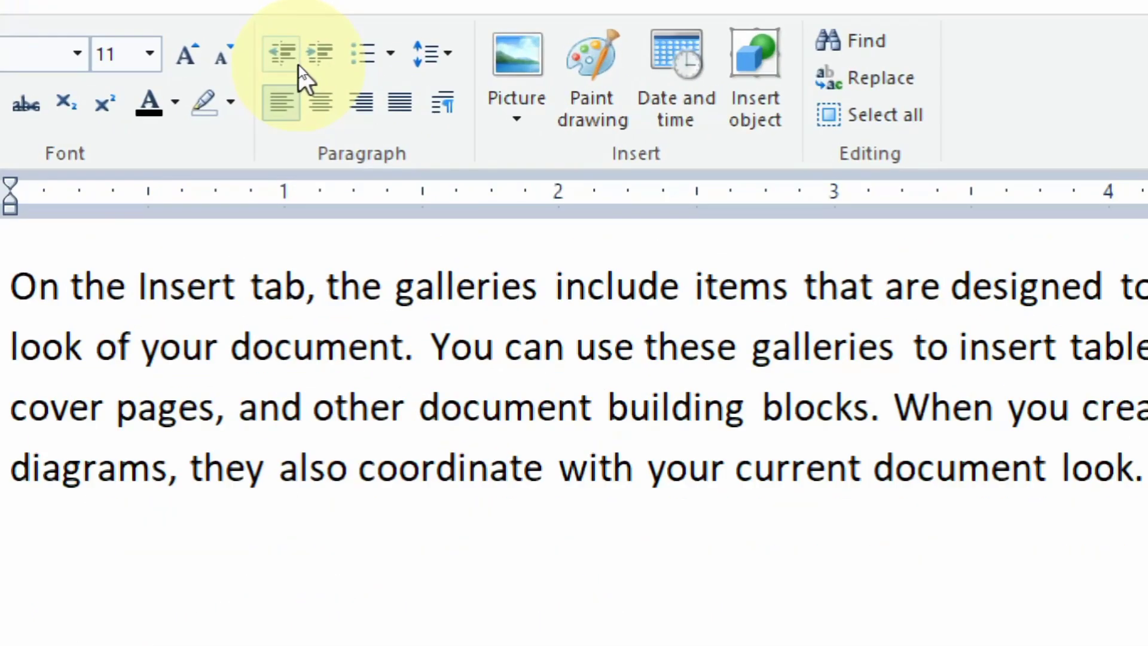
pyautogui.click(322, 53)
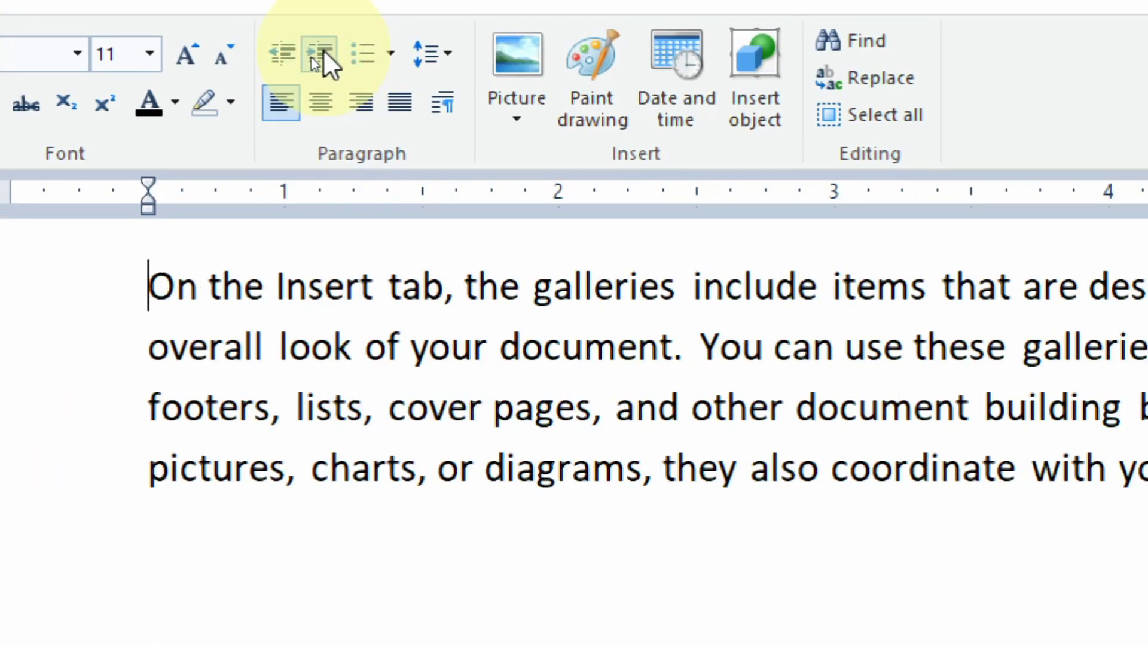
pyautogui.click(323, 53)
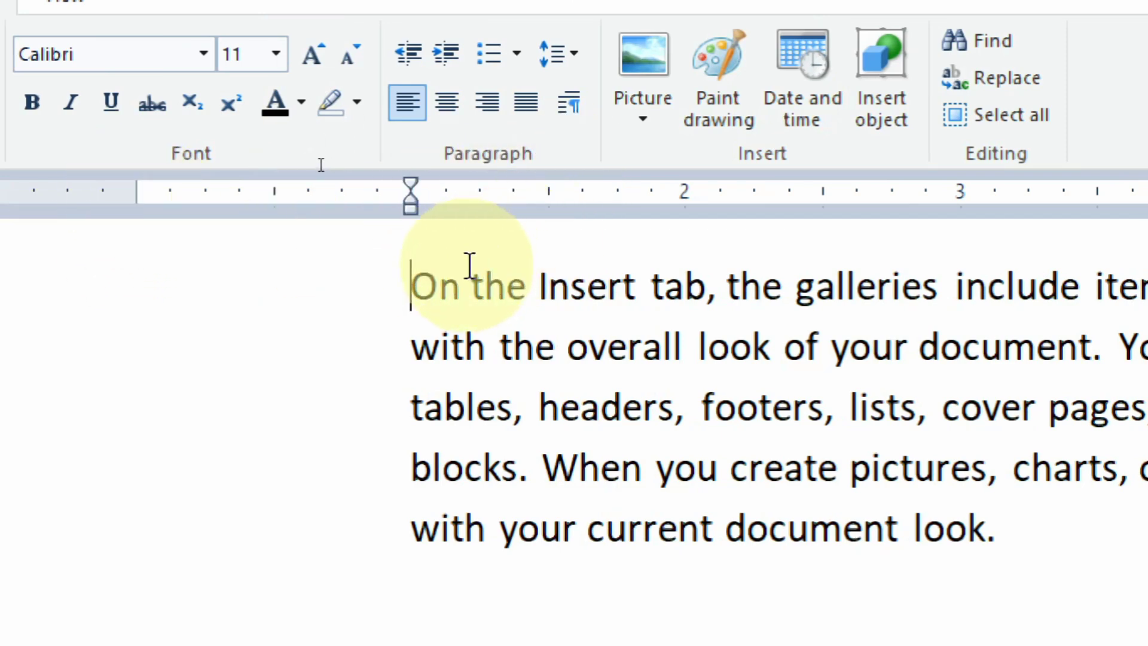
pyautogui.click(438, 52)
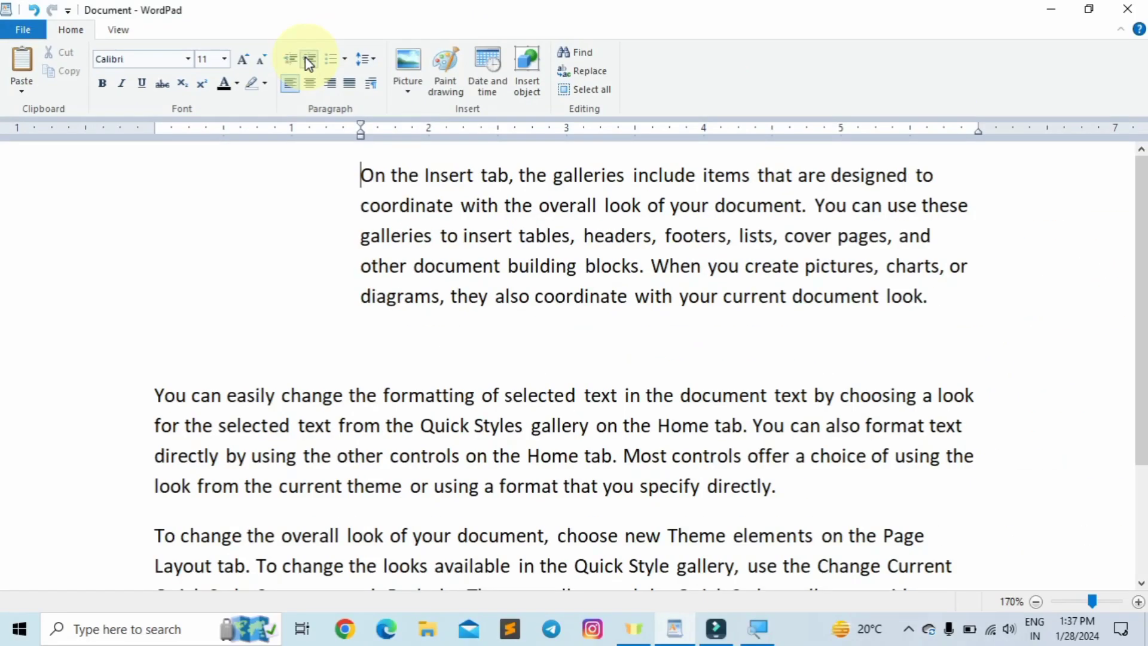
pyautogui.click(306, 58)
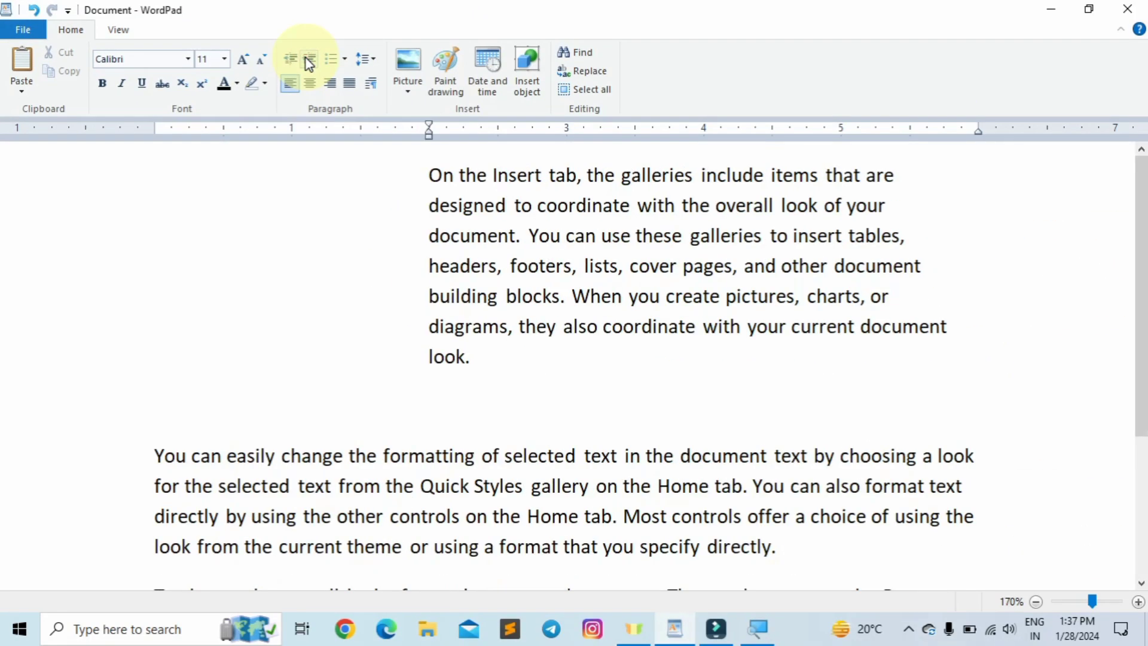
pyautogui.click(306, 58)
pyautogui.click(306, 59)
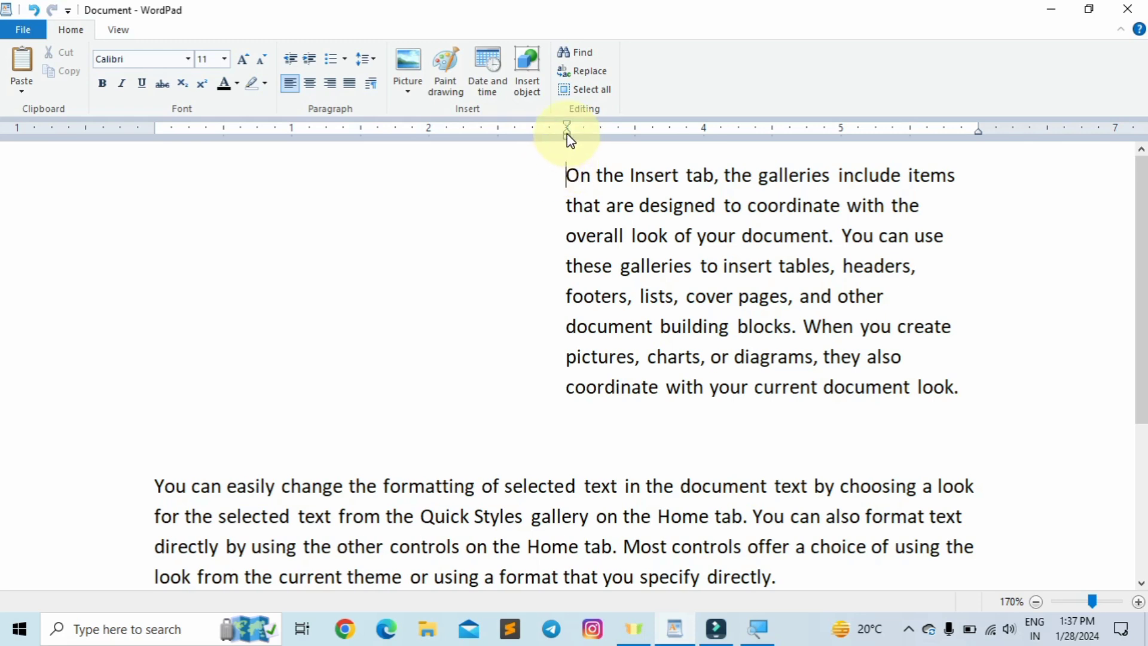
pyautogui.click(282, 58)
pyautogui.click(282, 59)
pyautogui.click(282, 58)
pyautogui.click(282, 59)
pyautogui.click(283, 56)
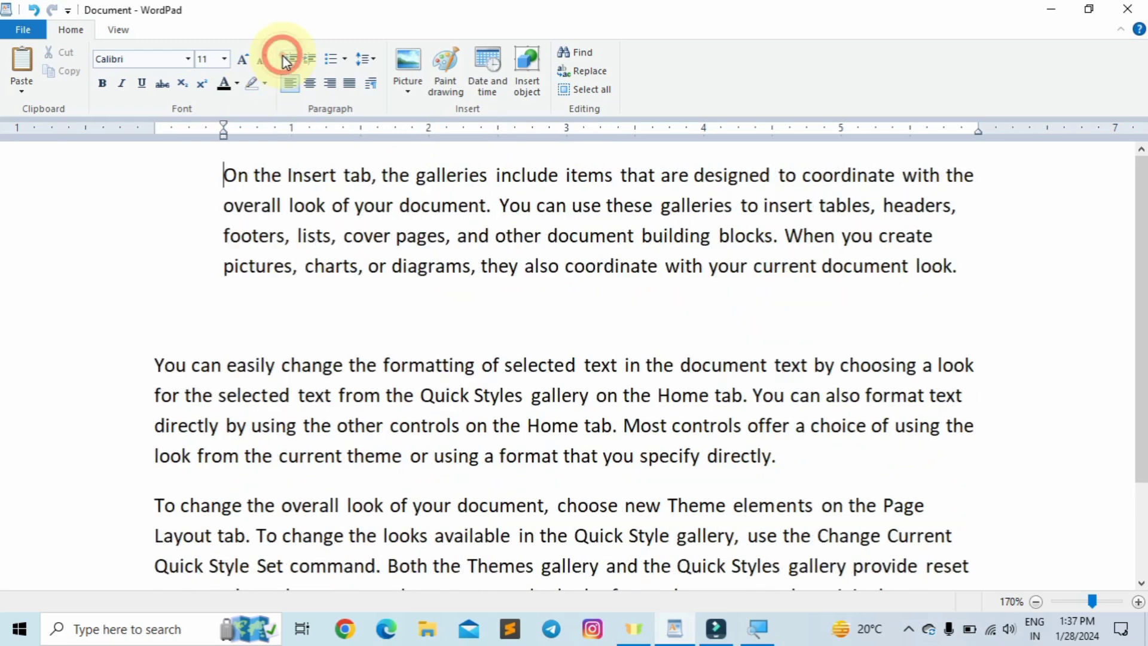
pyautogui.click(282, 56)
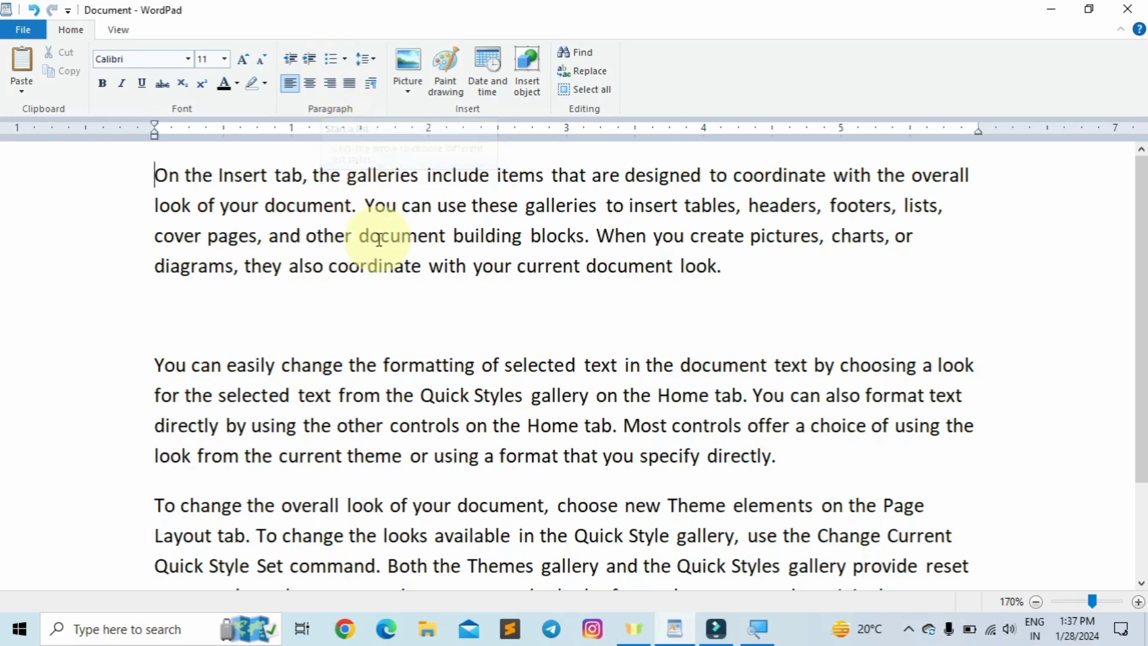
# - Start a new line after 'template' and type the first name, Mohan, fixing a typo
pyautogui.click(715, 278)
pyautogui.scroll(-2, 717, 269)
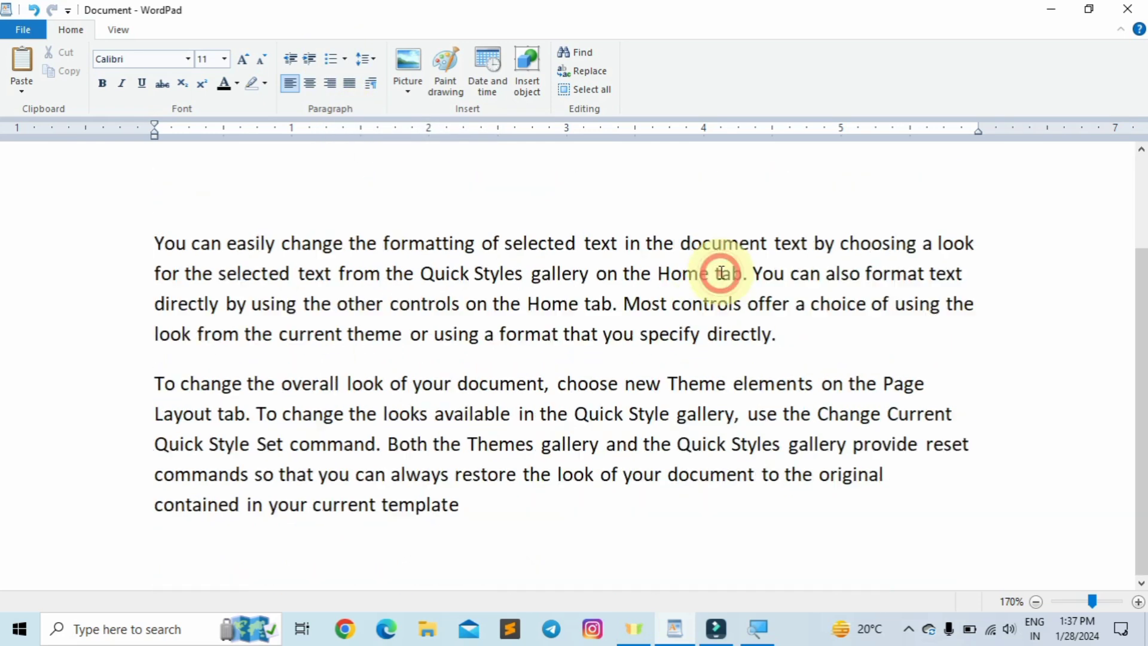
pyautogui.click(486, 516)
pyautogui.scroll(-1, 486, 517)
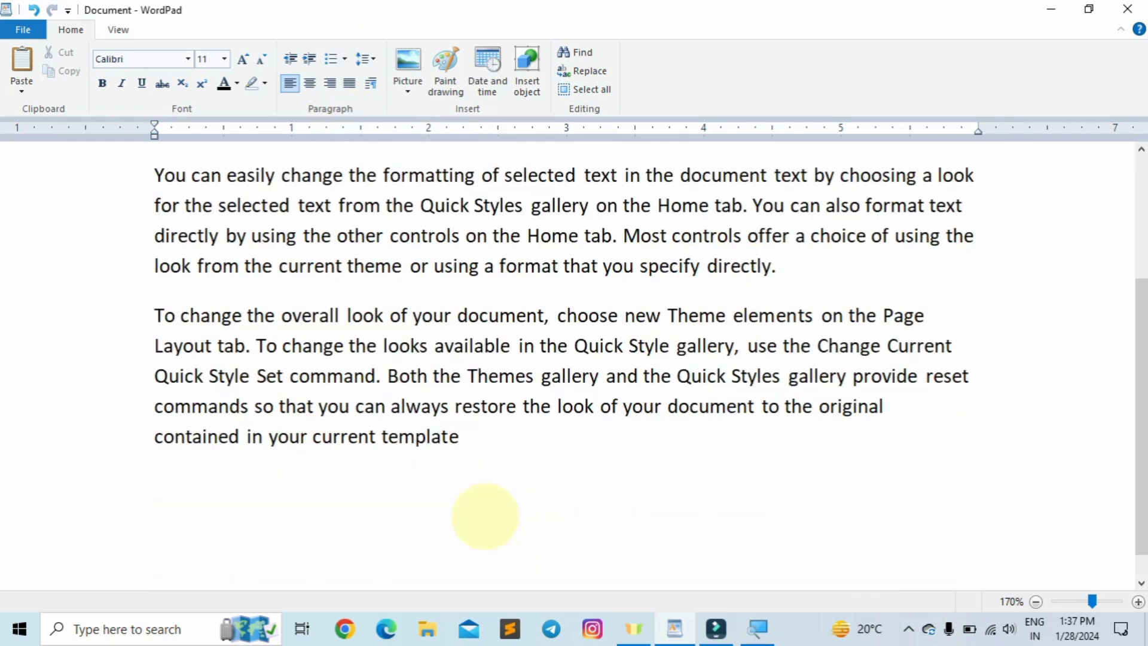
pyautogui.press('Return')
pyautogui.press('Return')
pyautogui.write('Mohn')
pyautogui.press('Return')
pyautogui.press('BackSpace')
pyautogui.press('BackSpace')
pyautogui.press('BackSpace')
pyautogui.press('BackSpace')
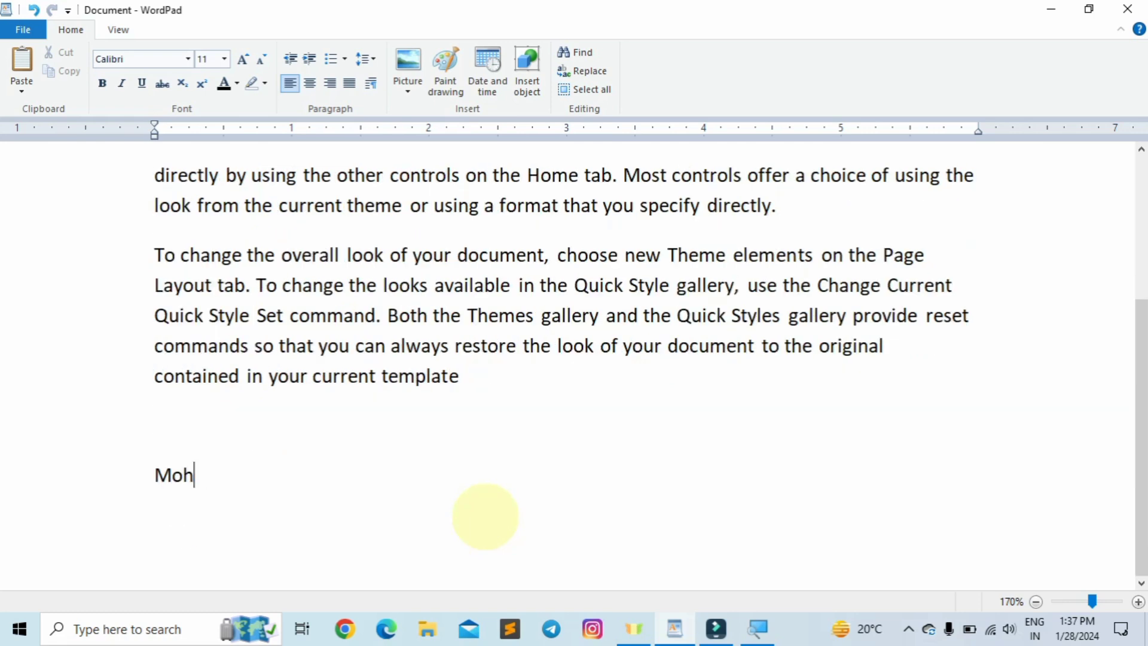
pyautogui.write('ohan')
# - Type the remaining names sohan, ram, shyam and tann, one per line
pyautogui.press('Return')
pyautogui.write('sohan')
pyautogui.press('Return')
pyautogui.write('ram')
pyautogui.press('Return')
pyautogui.write('shyam')
pyautogui.press('Return')
pyautogui.write('tannu')
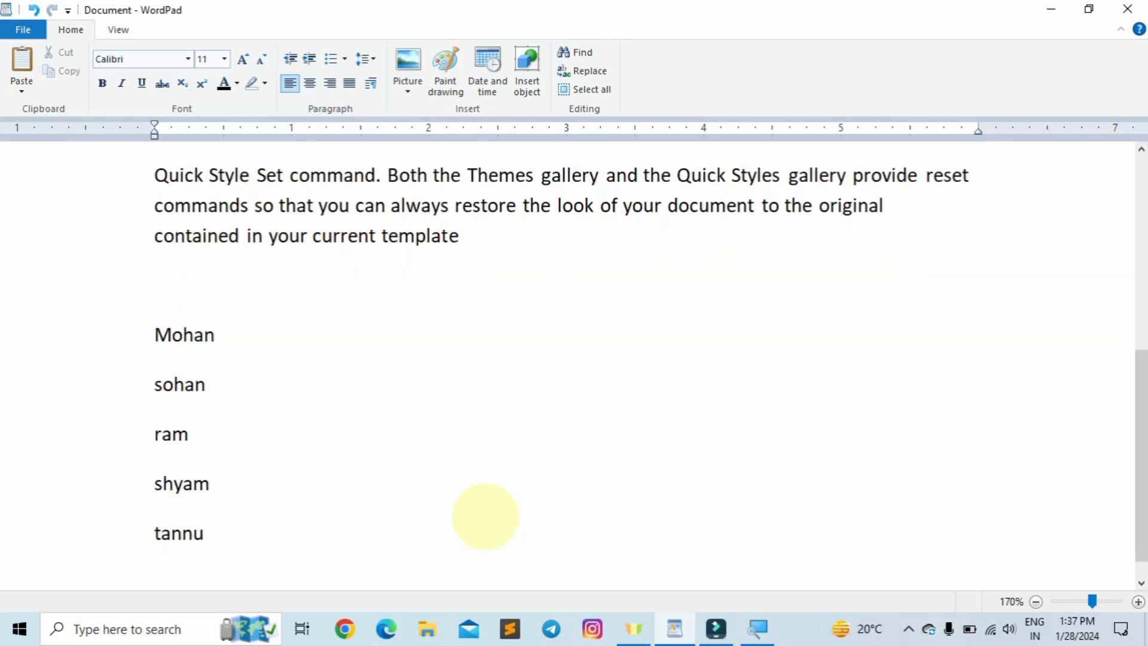
# - Select the names Mohan through tannu, apply Bullet list formatting, then reselect the list
pyautogui.click(232, 359)
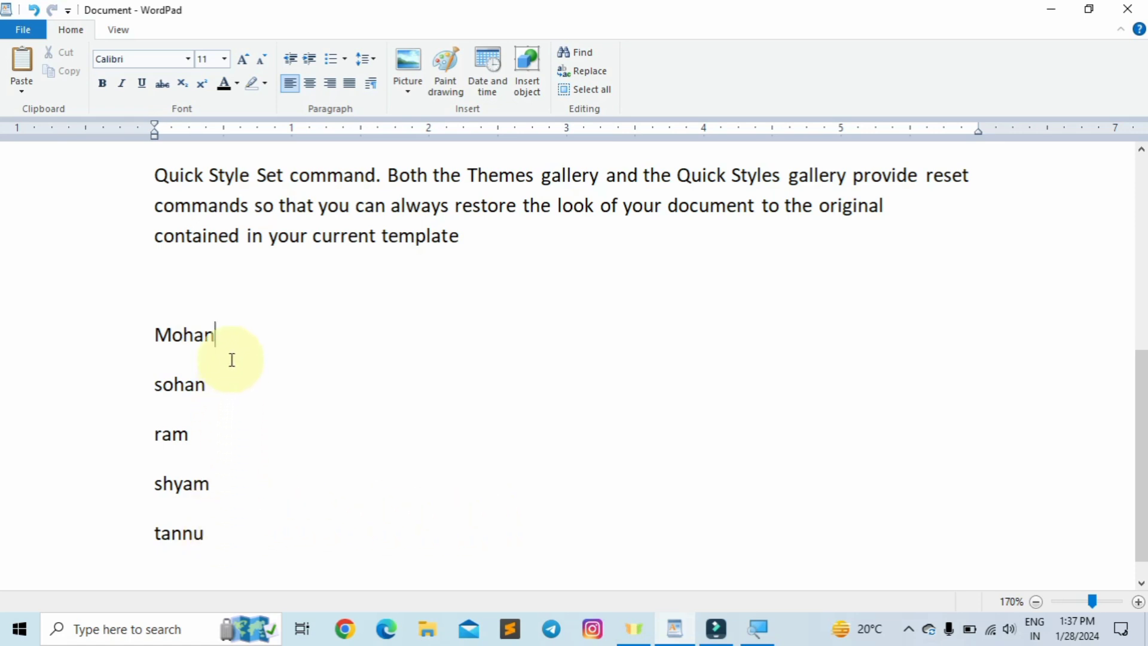
pyautogui.keyDown('shift'); pyautogui.click(151, 335); pyautogui.keyUp('shift')
pyautogui.moveTo(211, 531); pyautogui.dragTo(154, 353)
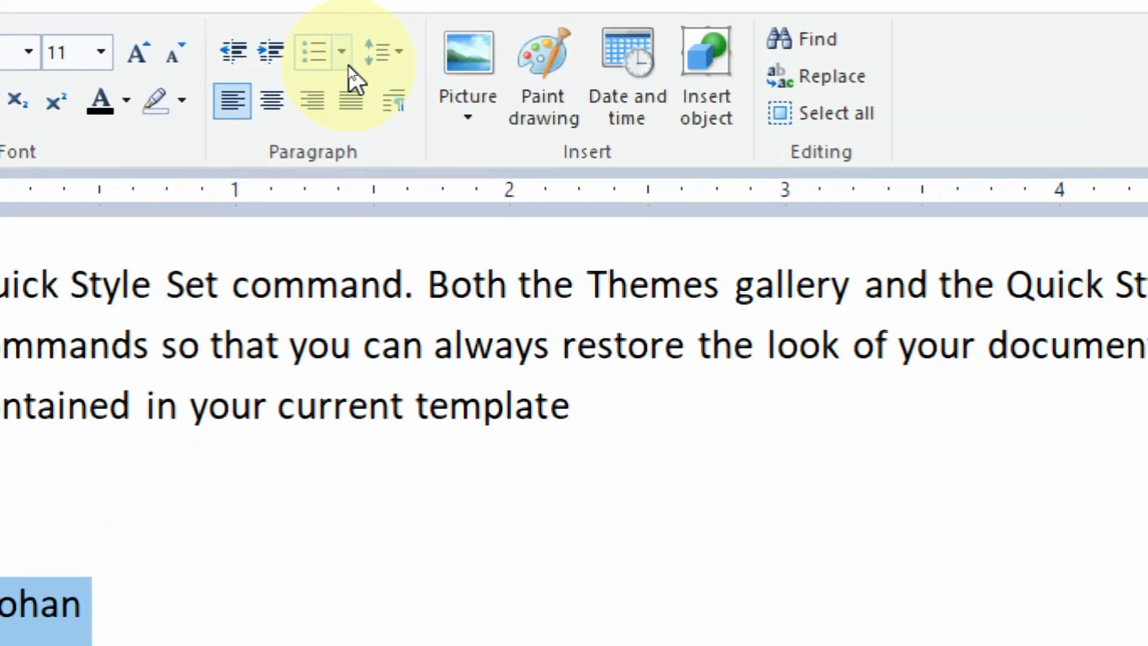
pyautogui.click(345, 59)
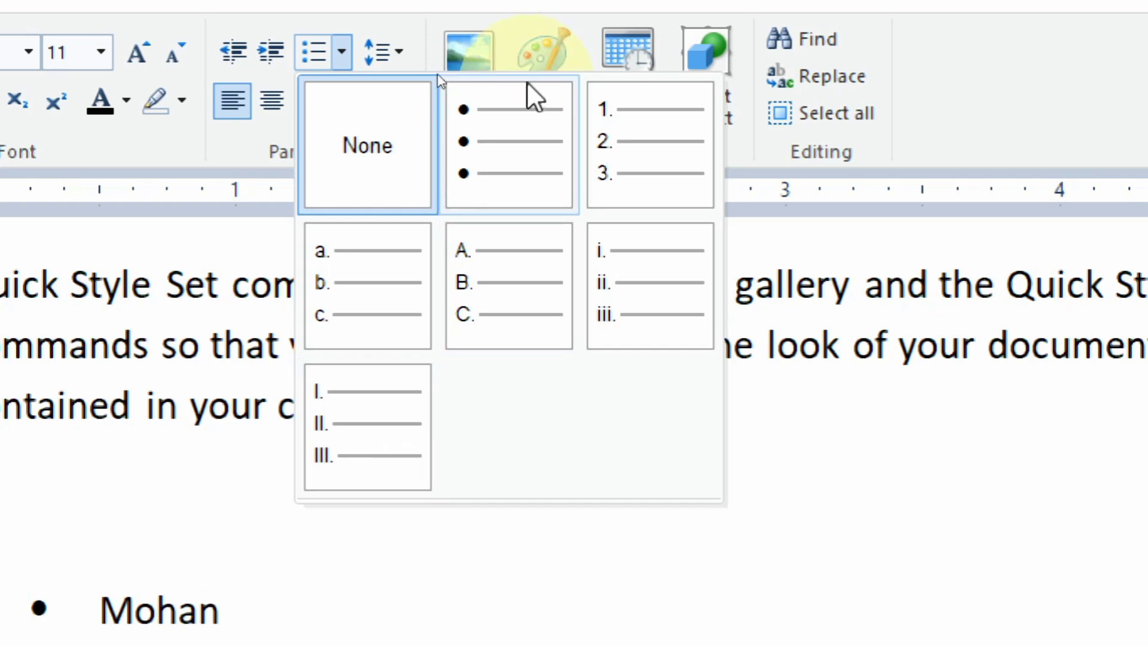
pyautogui.click(507, 140)
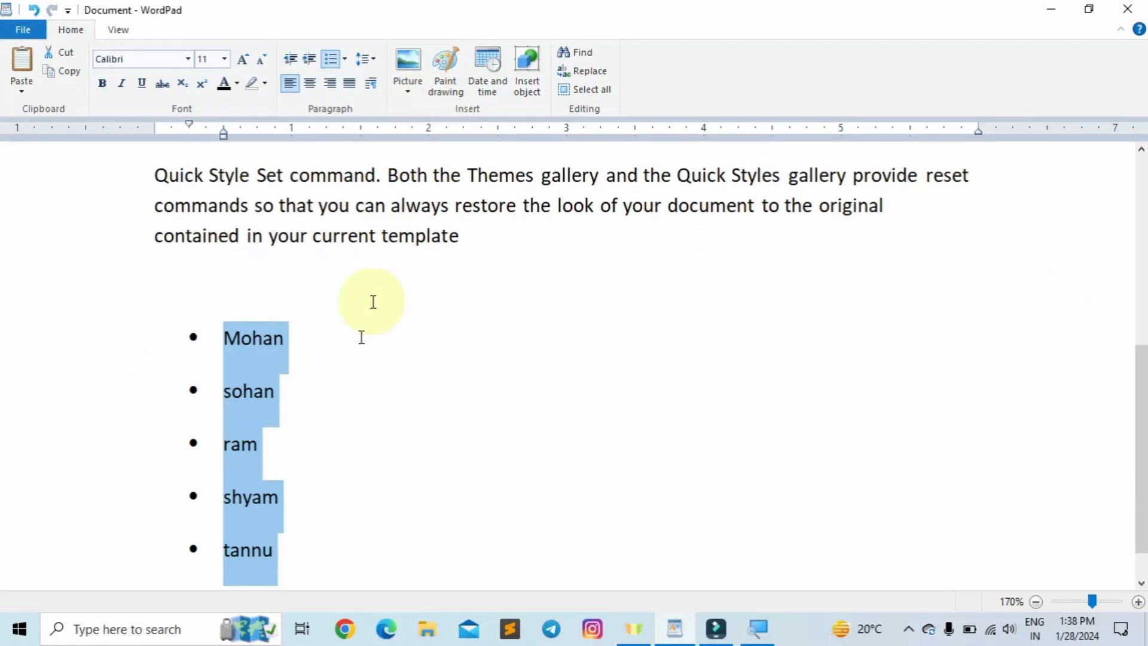
pyautogui.click(281, 550)
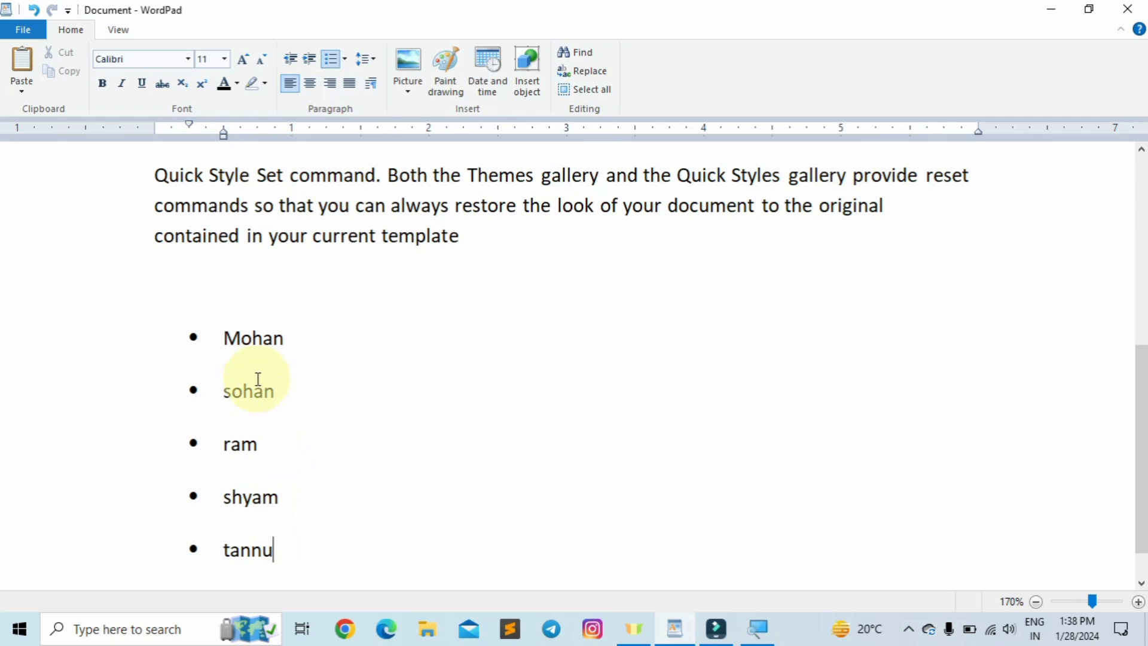
pyautogui.moveTo(275, 547); pyautogui.dragTo(219, 364)
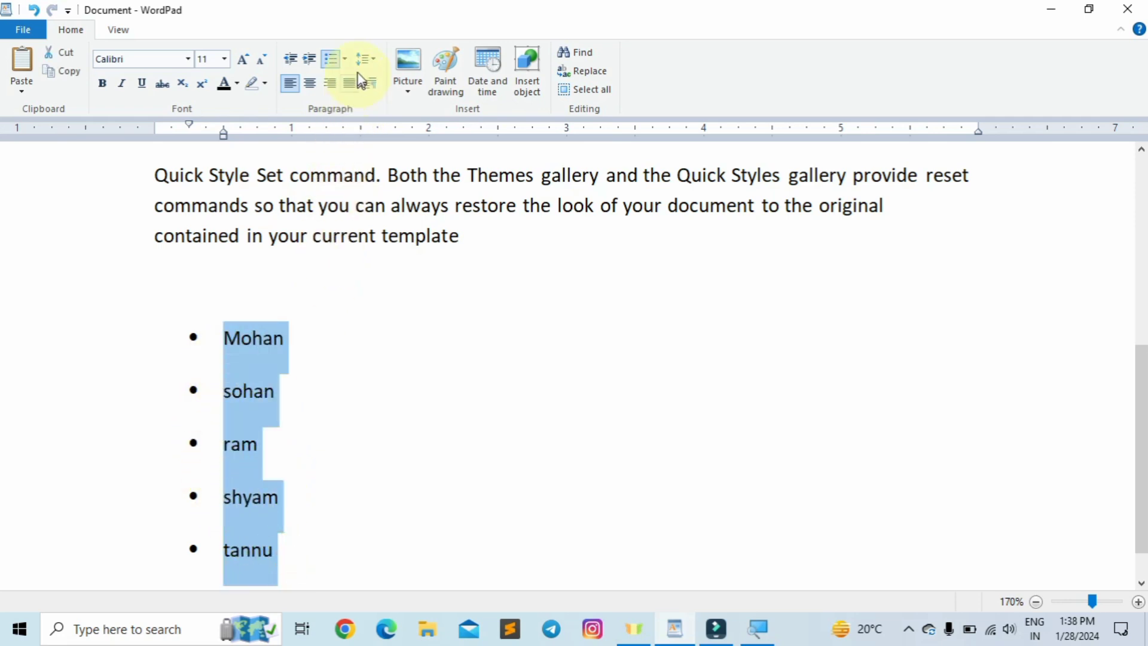
# - Switch the name list from bullets to 1. 2. 3. numbering
pyautogui.click(348, 59)
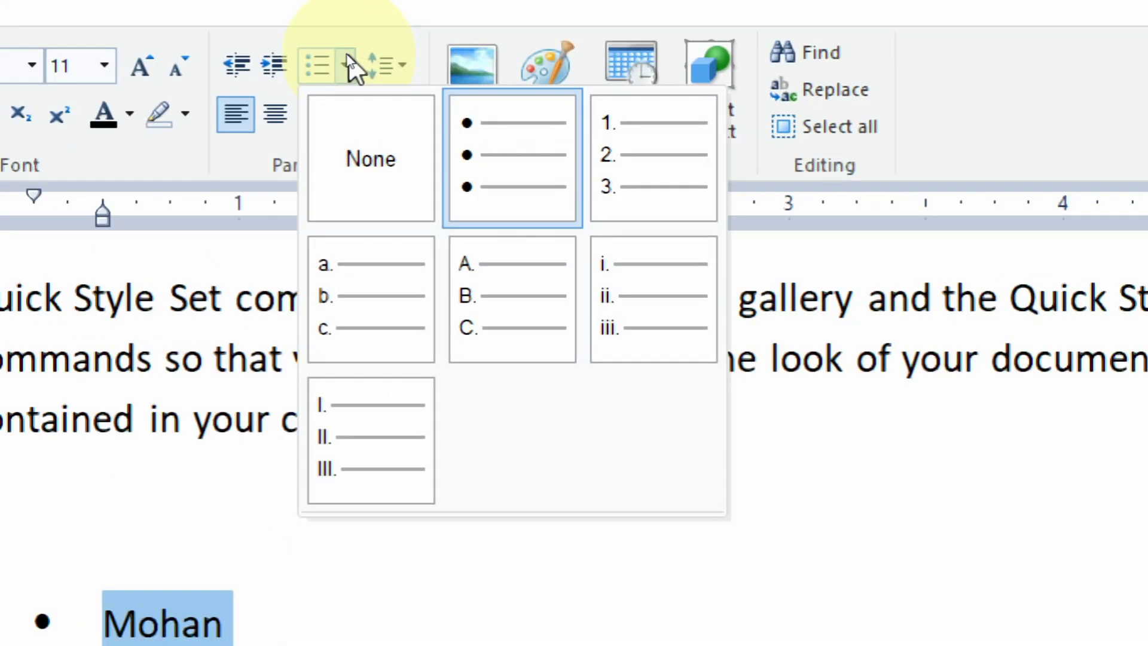
pyautogui.click(640, 173)
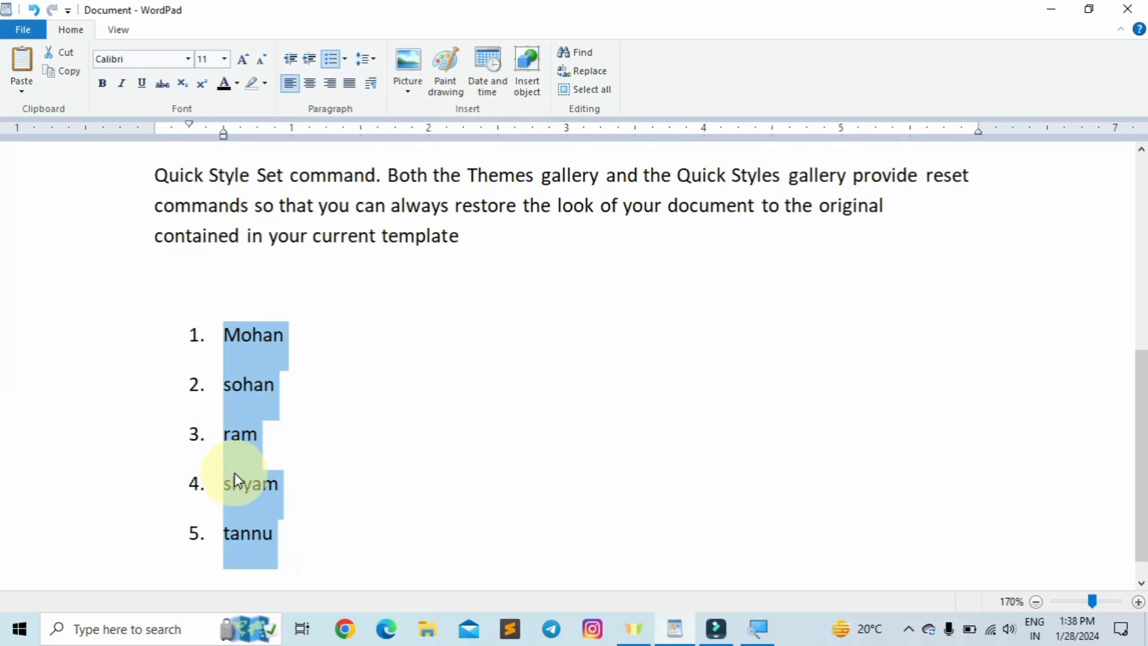
pyautogui.click(233, 477)
pyautogui.scroll(-1, 291, 501)
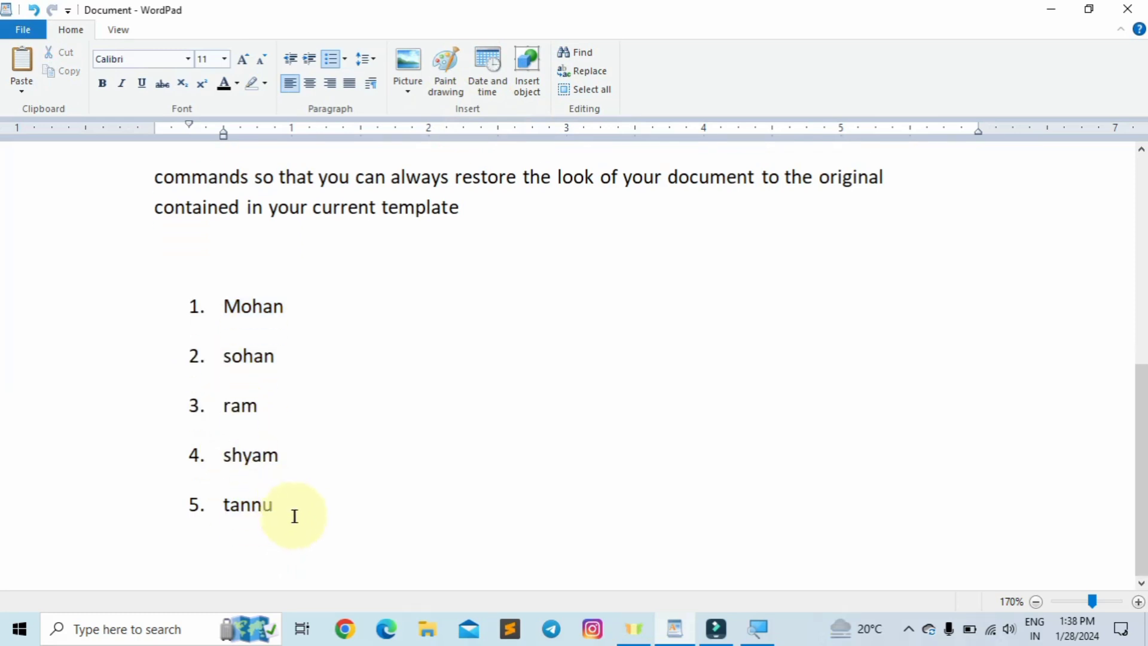
pyautogui.click(273, 505)
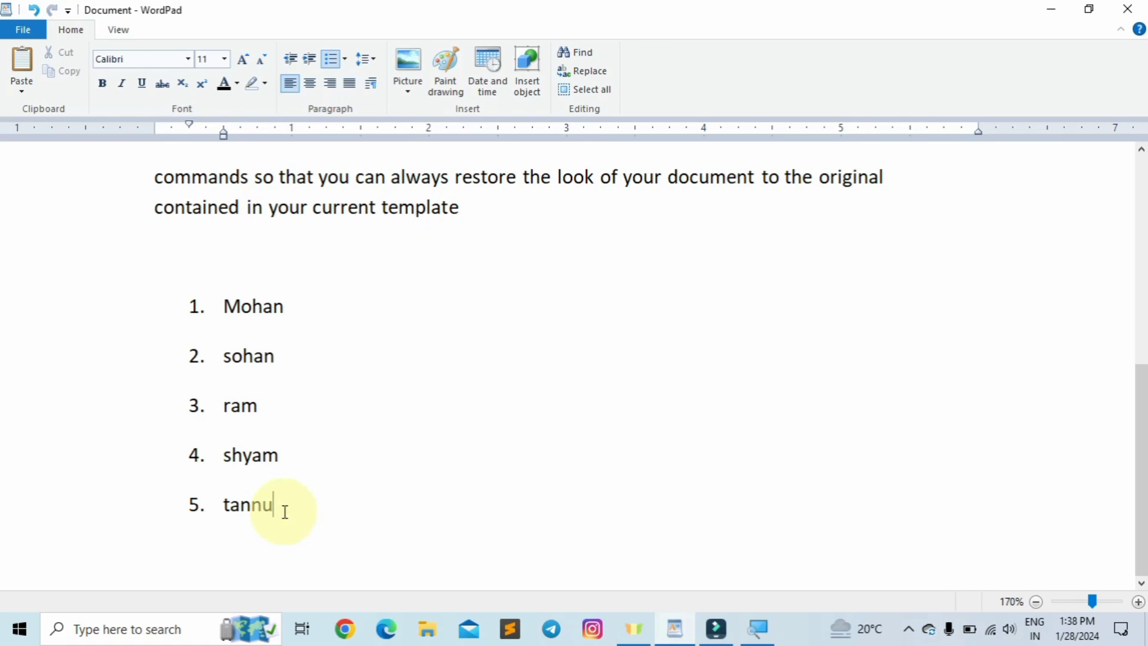
pyautogui.press('Return')
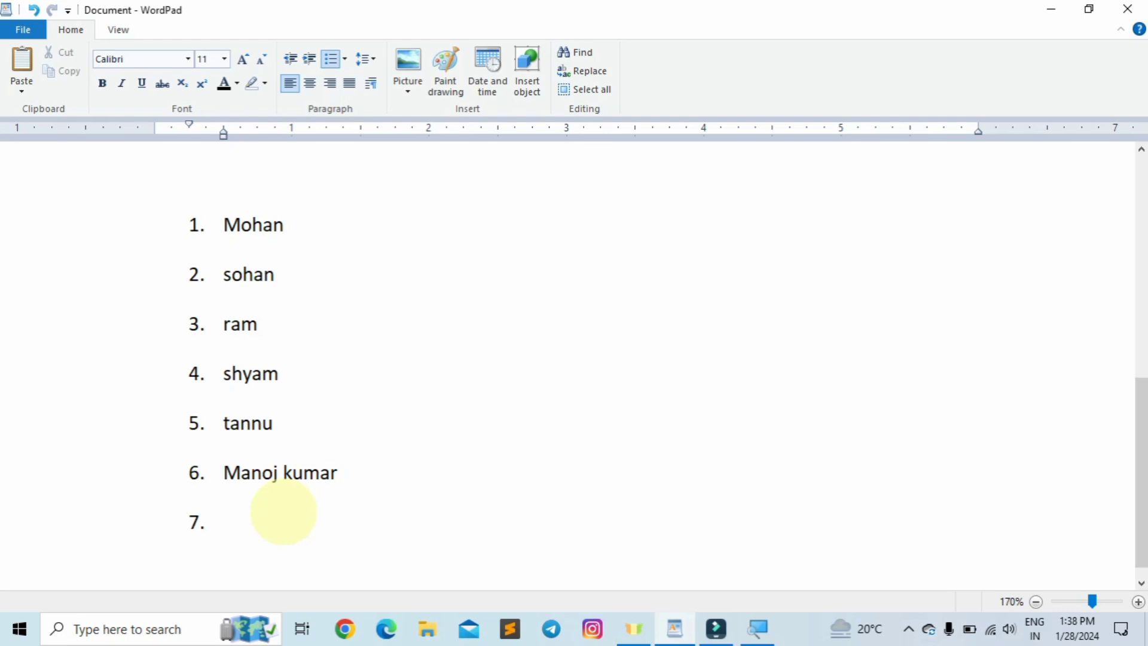
pyautogui.press('Return')
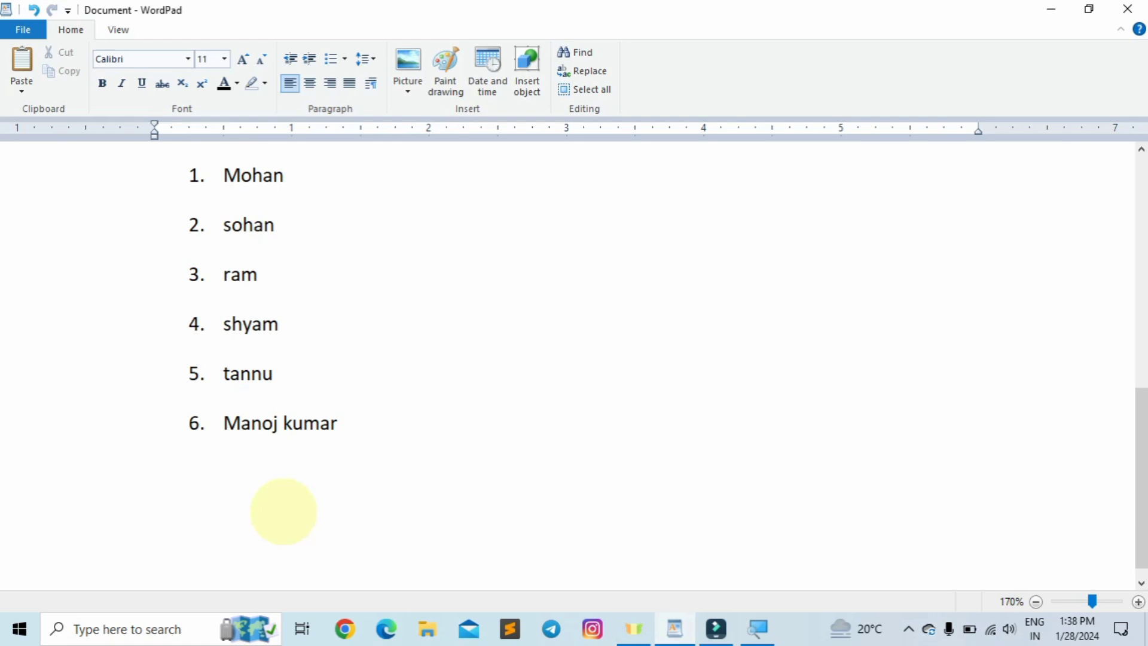
pyautogui.press('BackSpace')
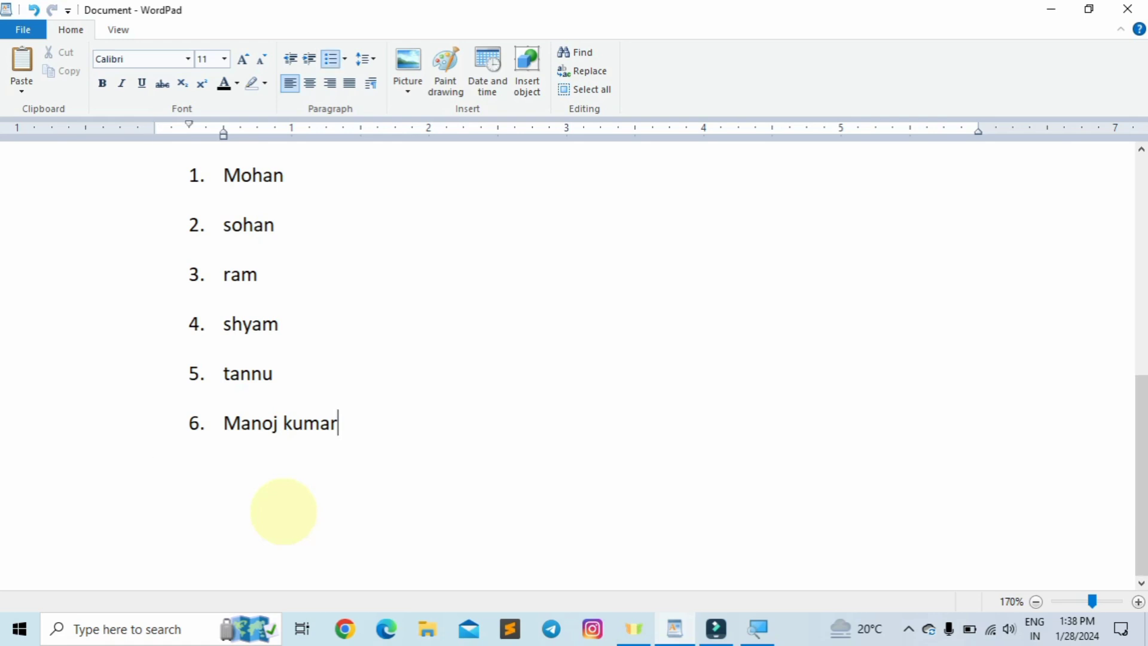
pyautogui.press('Return')
pyautogui.press('Return')
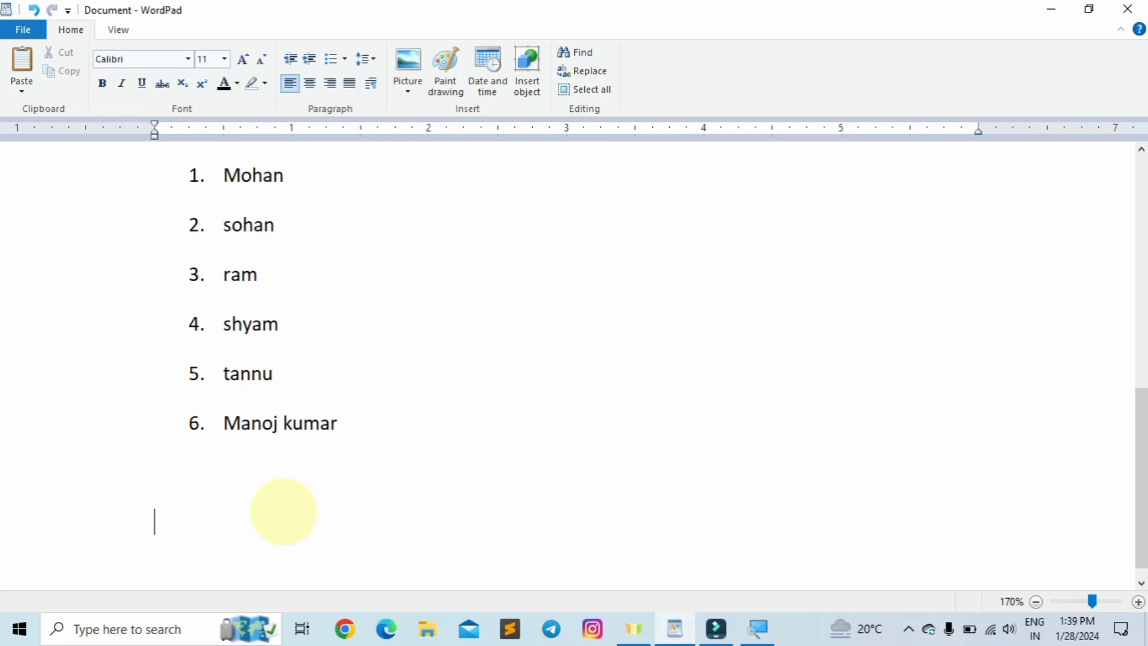
# - Select the six names, preview list styles keeping 1. 2. 3. numbering, and show Line spacing options
pyautogui.moveTo(354, 422); pyautogui.dragTo(175, 194)
pyautogui.click(345, 59)
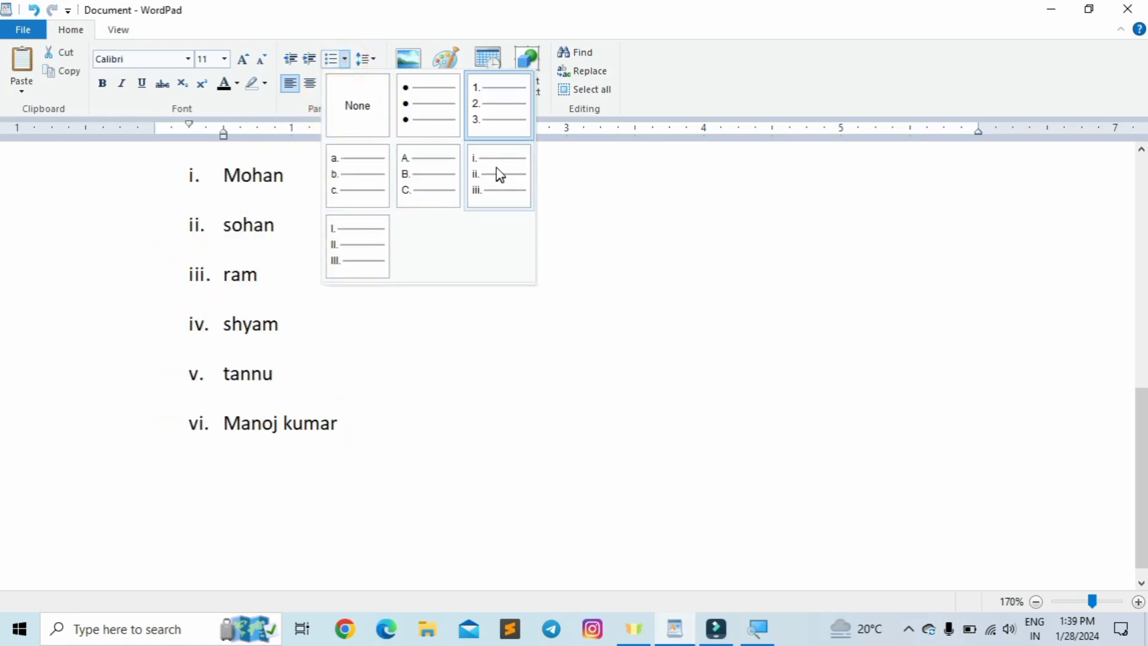
pyautogui.click(312, 464)
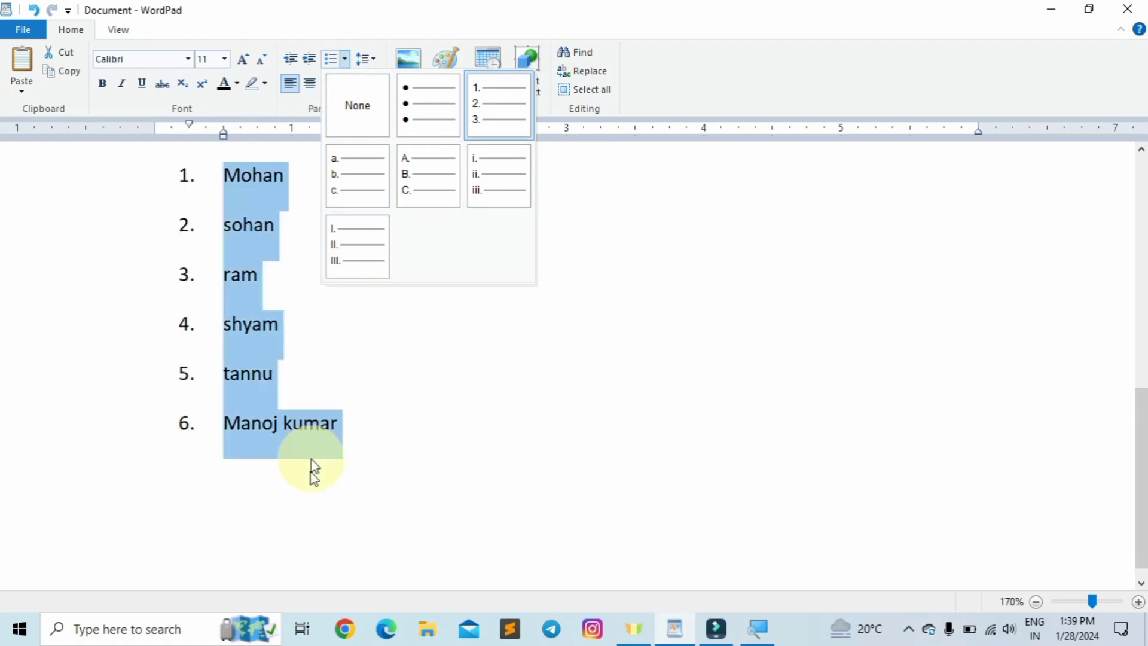
pyautogui.click(350, 450)
pyautogui.scroll(10, 320, 473)
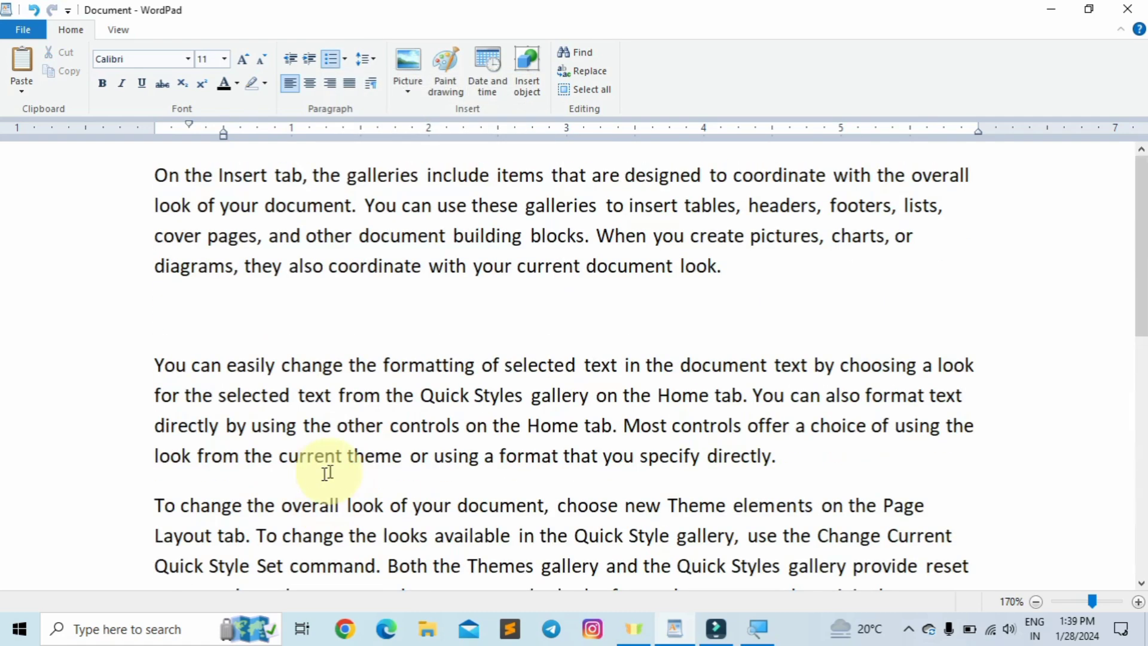
pyautogui.click(374, 65)
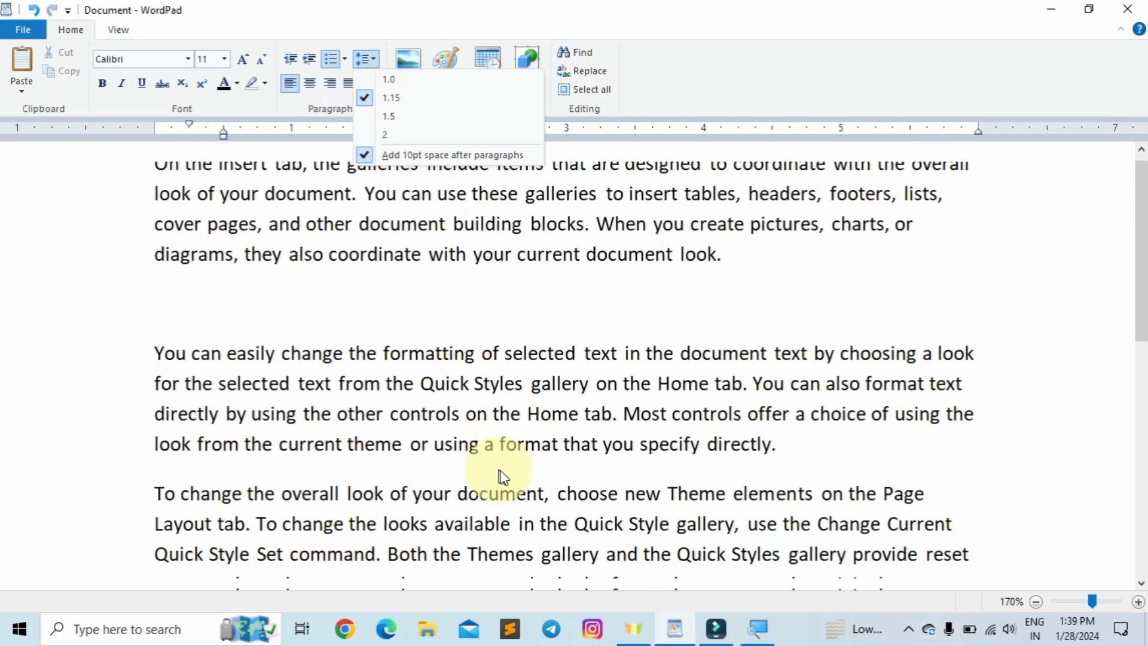
pyautogui.scroll(-10, 499, 474)
pyautogui.scroll(3, 450, 487)
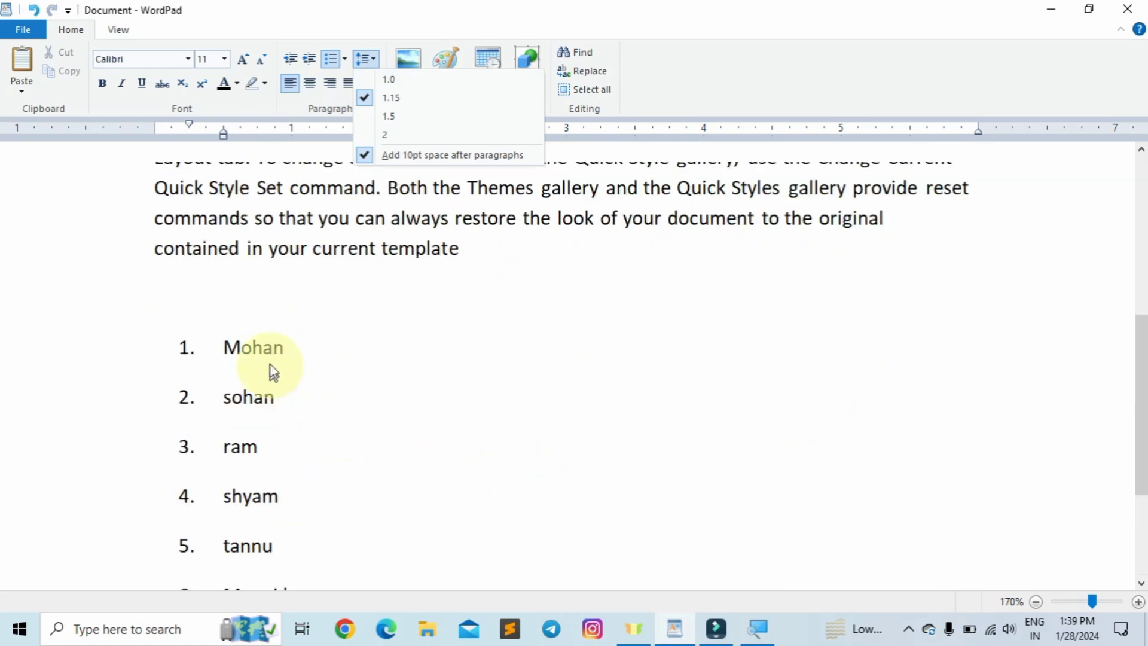
pyautogui.scroll(-3, 287, 515)
pyautogui.scroll(3, 326, 453)
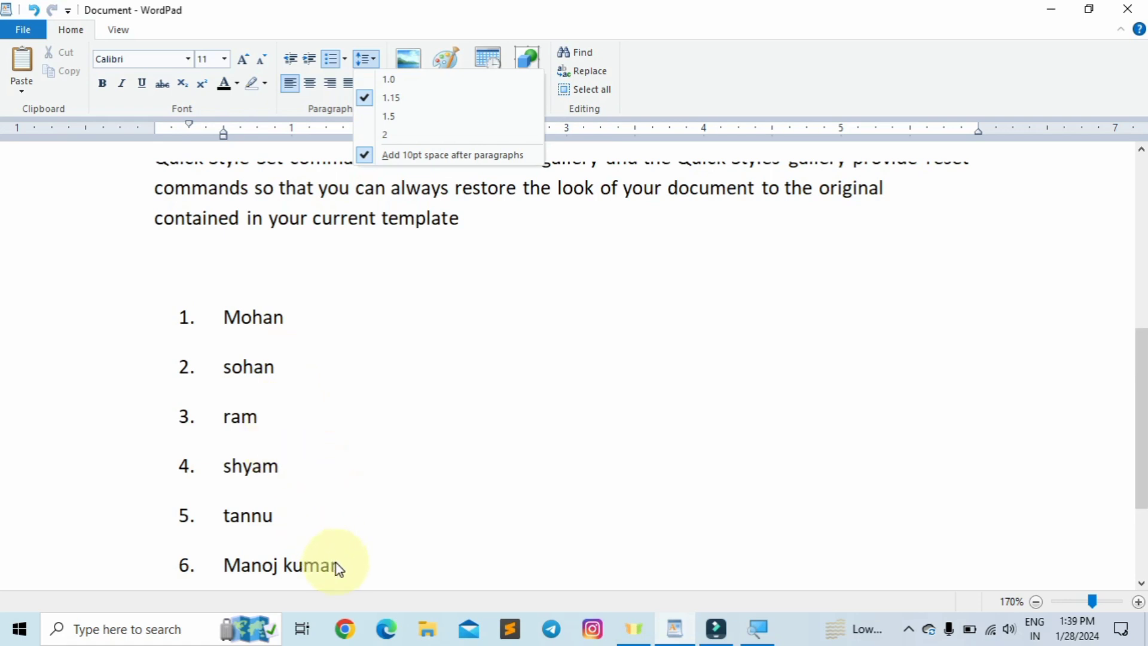
# - Select the six numbered names and set their line spacing to 2.0
pyautogui.click(338, 568)
pyautogui.moveTo(339, 577); pyautogui.dragTo(222, 335)
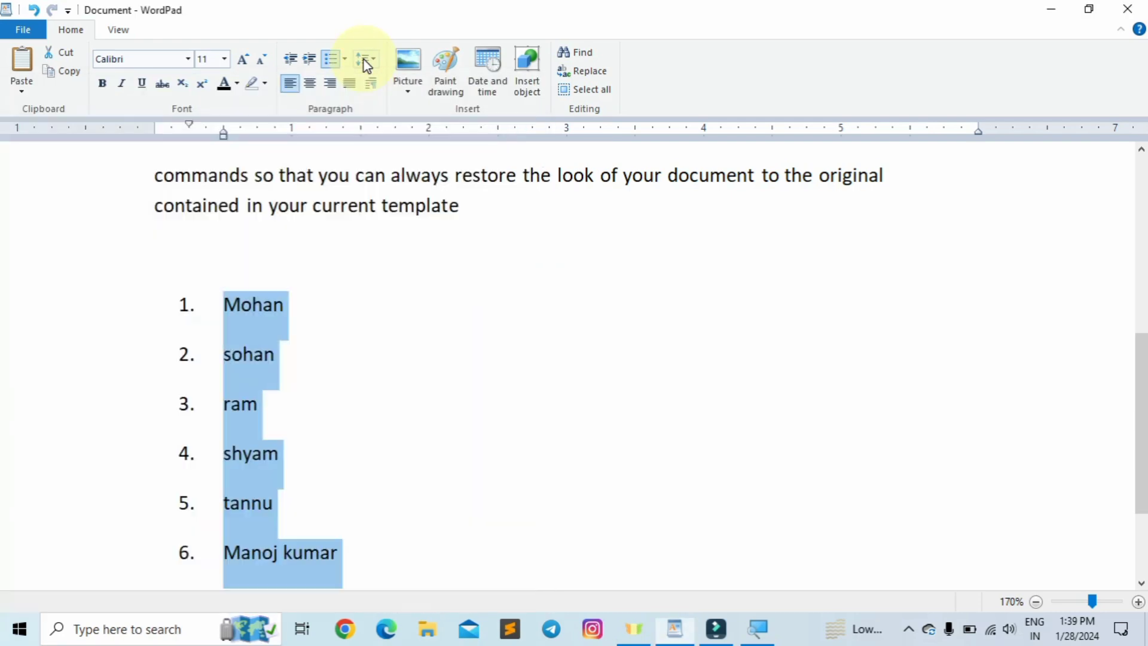
pyautogui.click(366, 60)
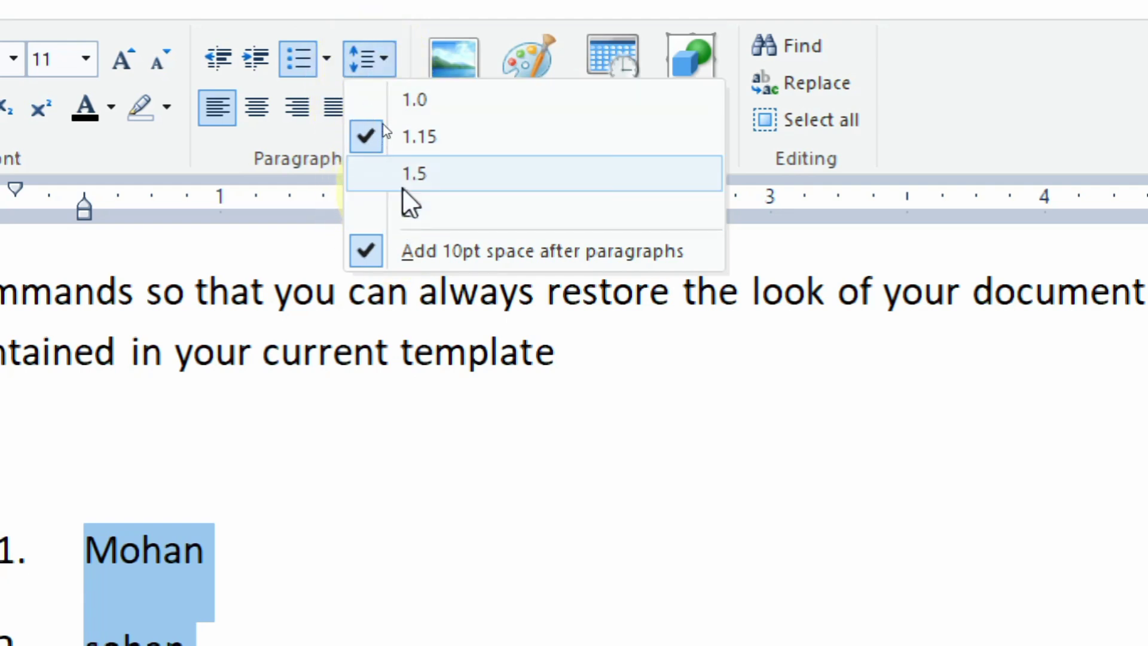
pyautogui.click(404, 222)
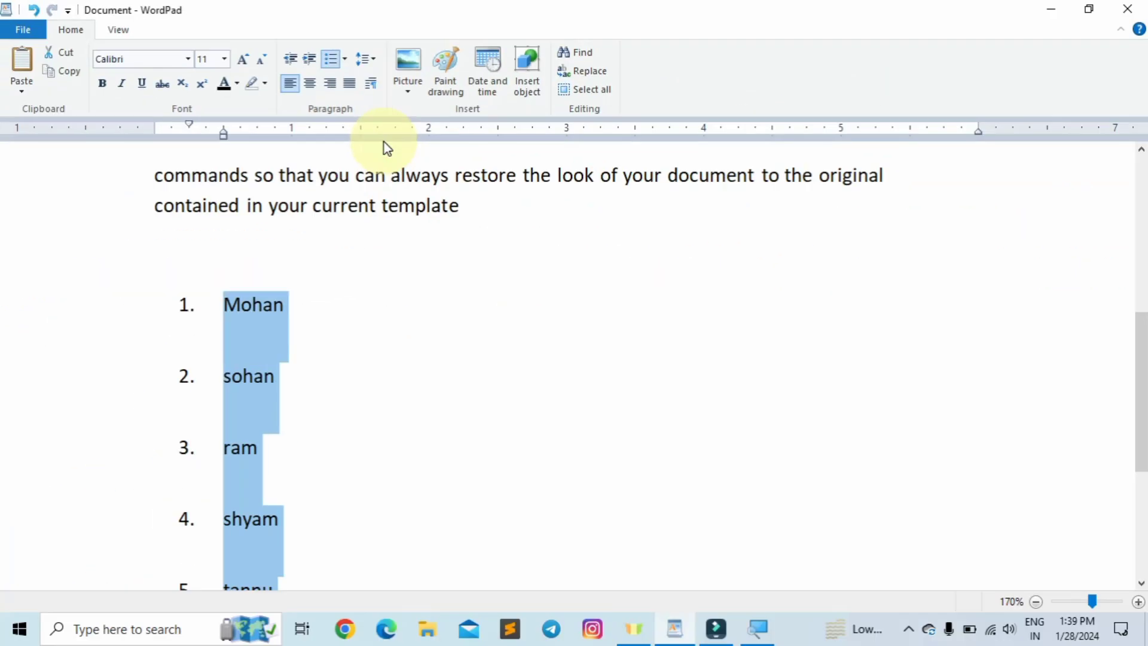
pyautogui.click(257, 374)
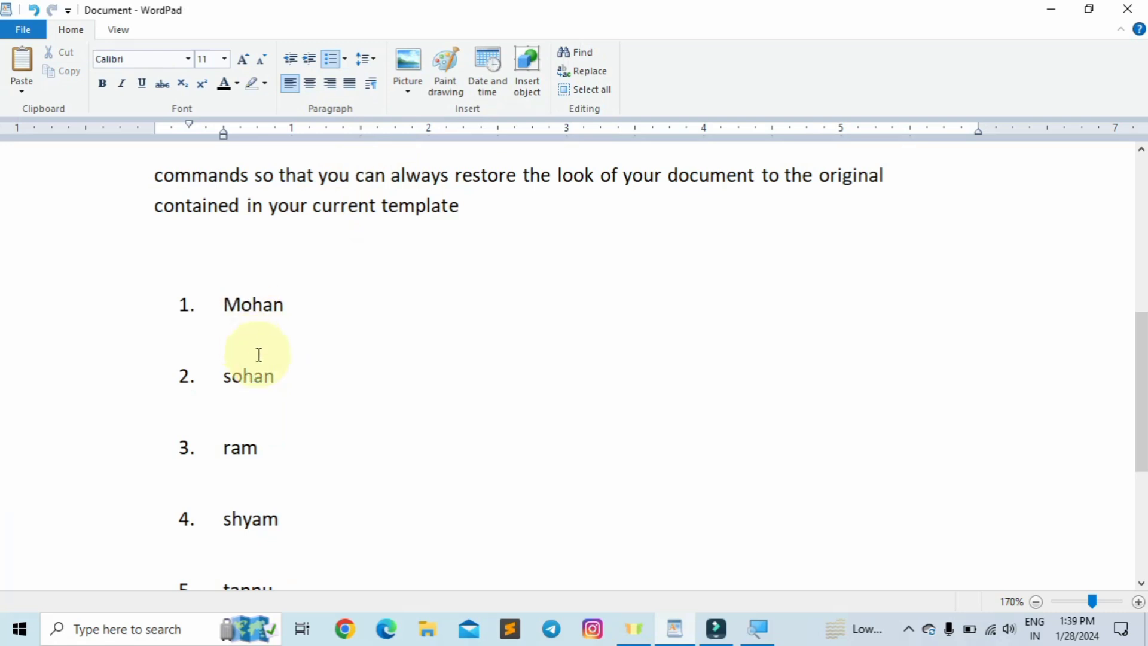
pyautogui.moveTo(276, 347); pyautogui.dragTo(251, 339)
pyautogui.click(300, 376)
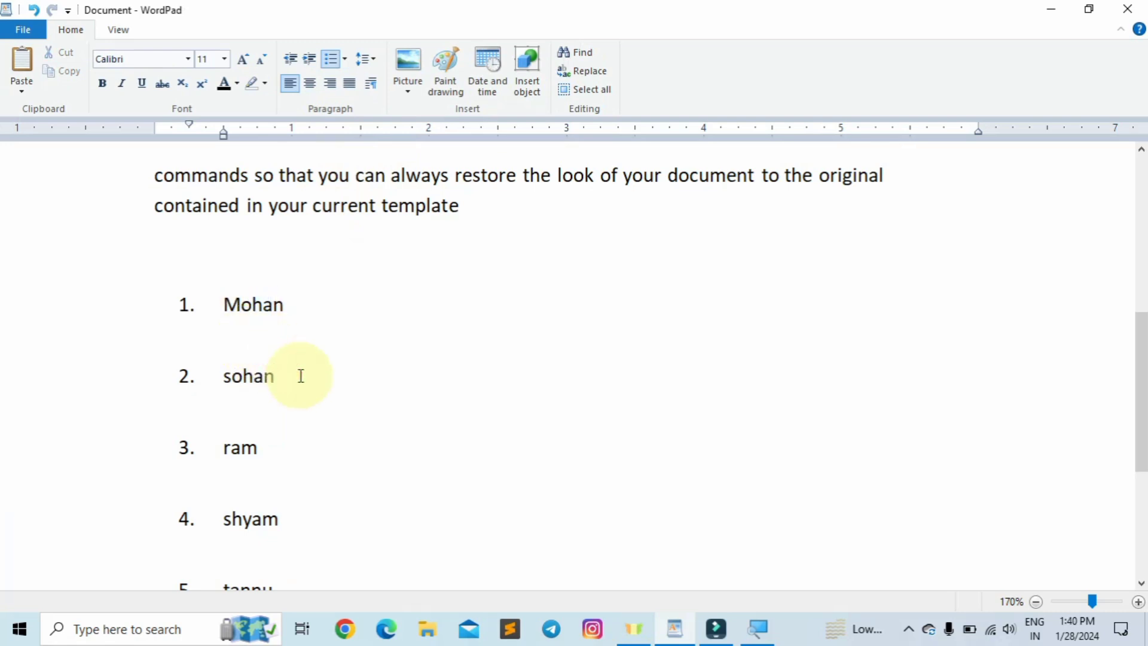
pyautogui.scroll(-3, 301, 374)
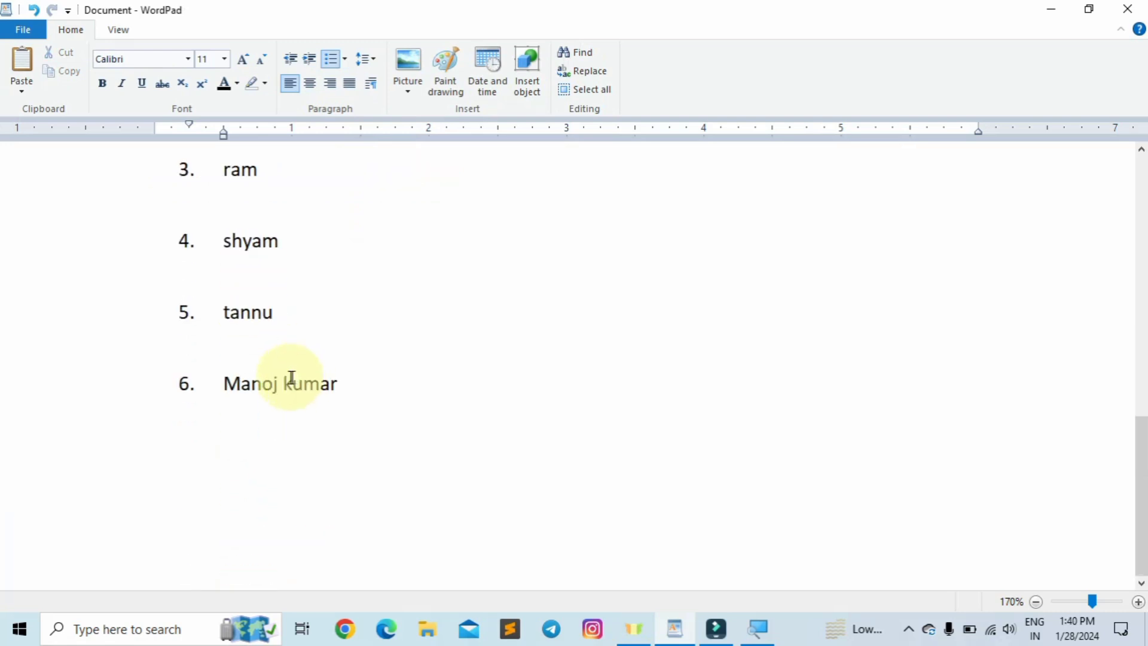
pyautogui.scroll(7, 292, 377)
pyautogui.scroll(2, 289, 375)
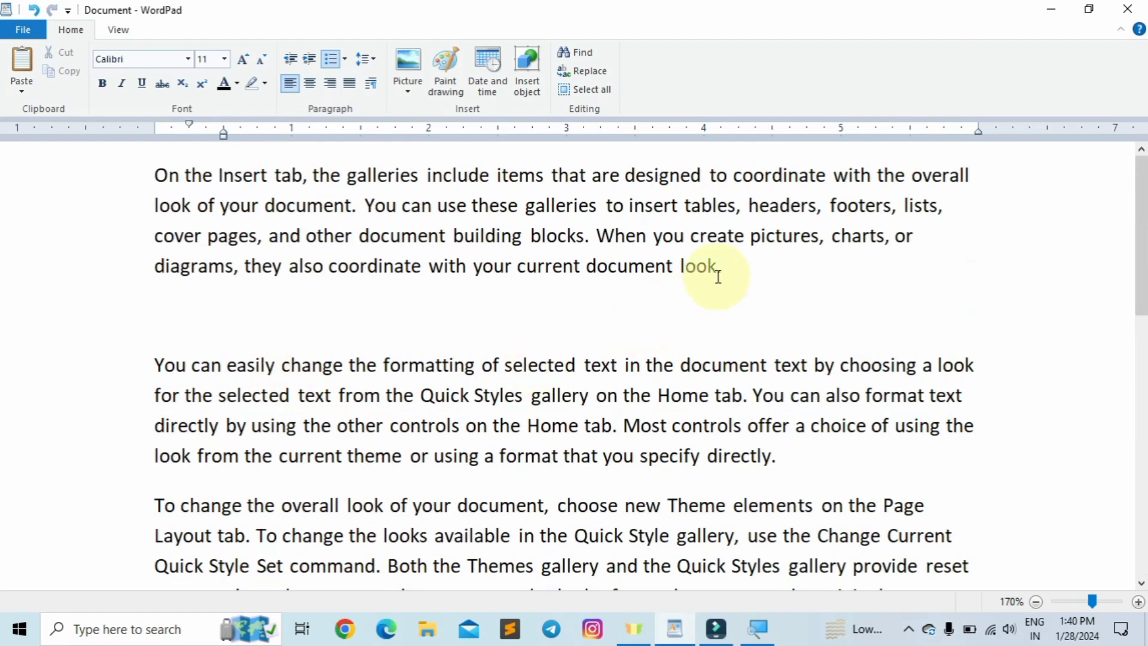
# - Select the 'On the Insert tab' paragraph and apply 1.5 line spacing
pyautogui.click(719, 263)
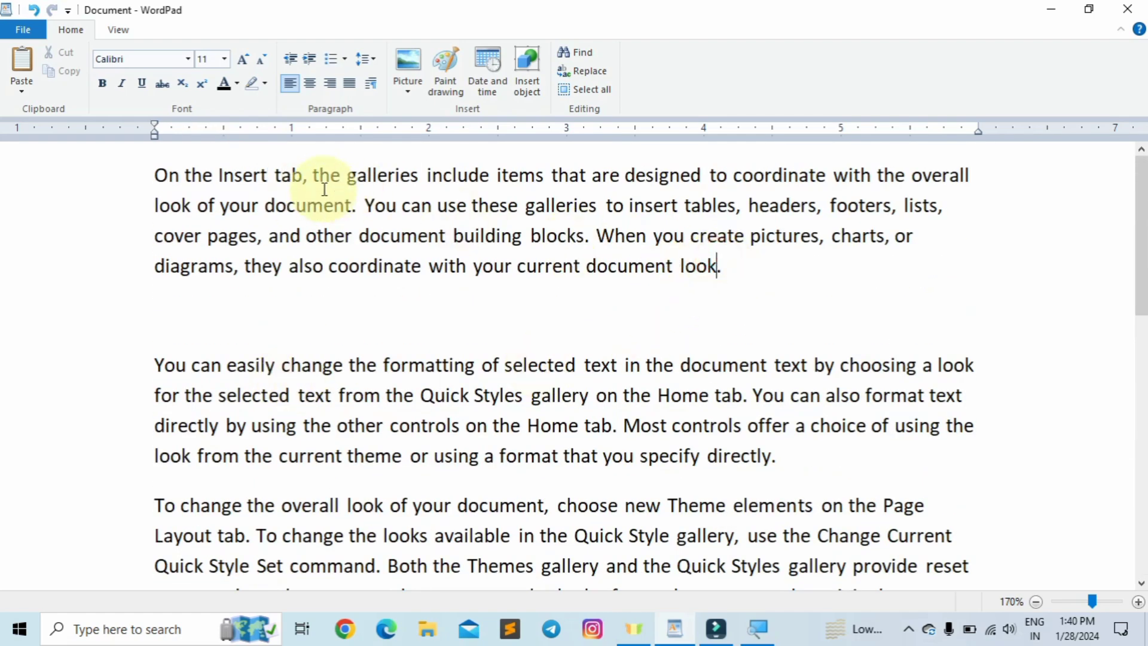
pyautogui.moveTo(730, 266); pyautogui.dragTo(154, 172)
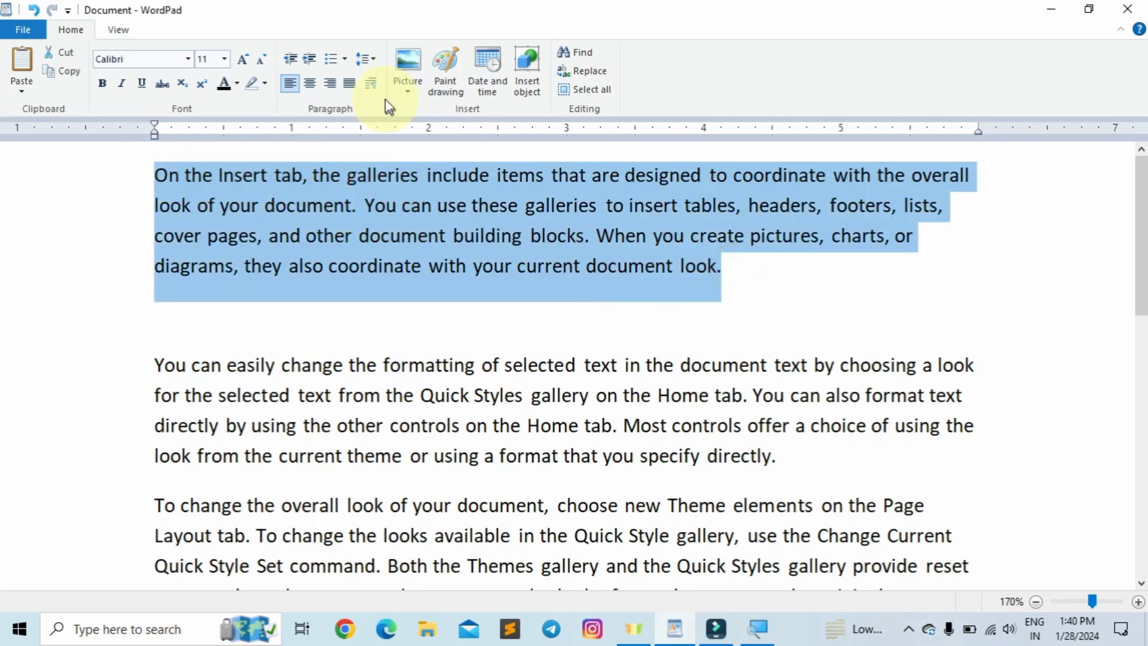
pyautogui.click(370, 62)
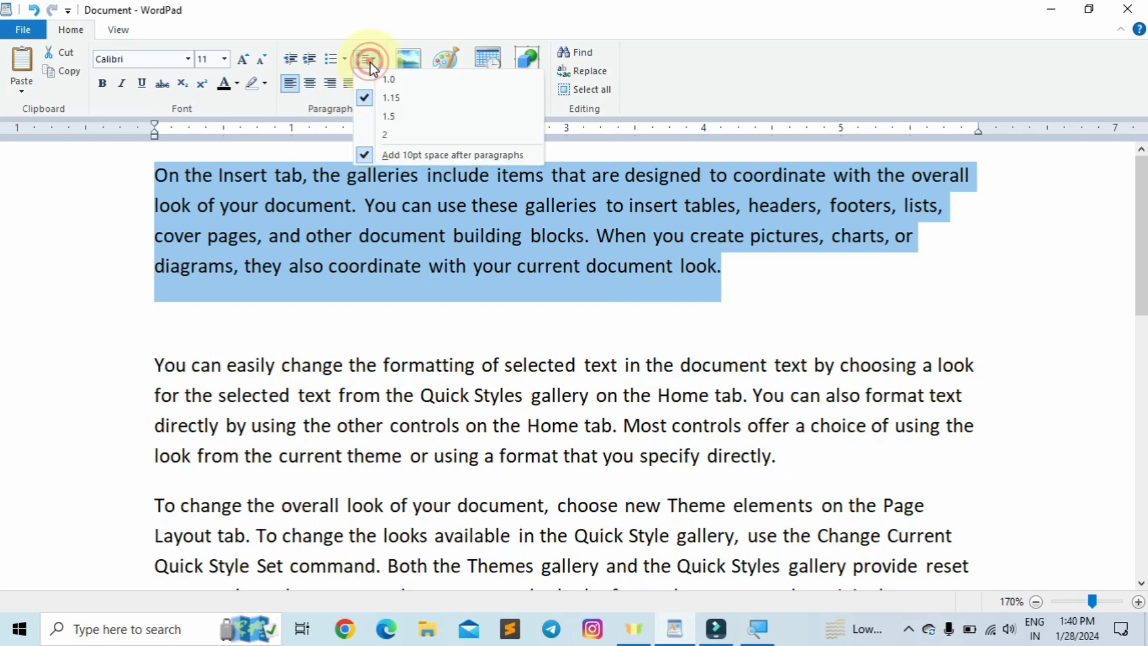
pyautogui.click(367, 116)
pyautogui.click(351, 218)
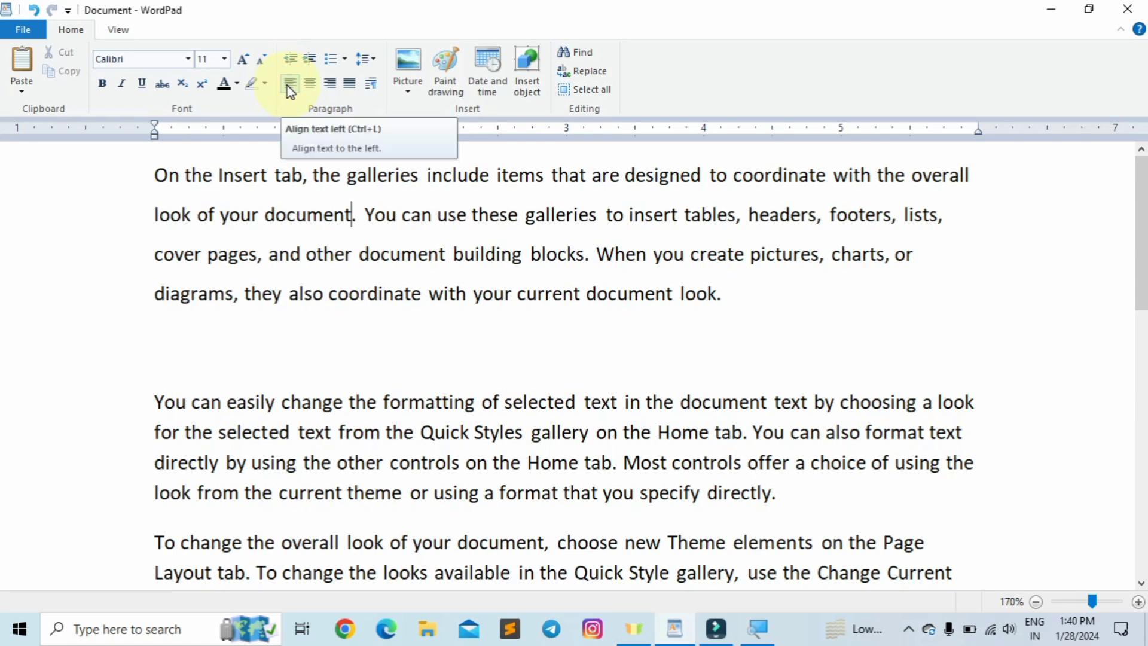
pyautogui.scroll(-5, 577, 439)
pyautogui.click(579, 459)
pyautogui.scroll(-5, 584, 436)
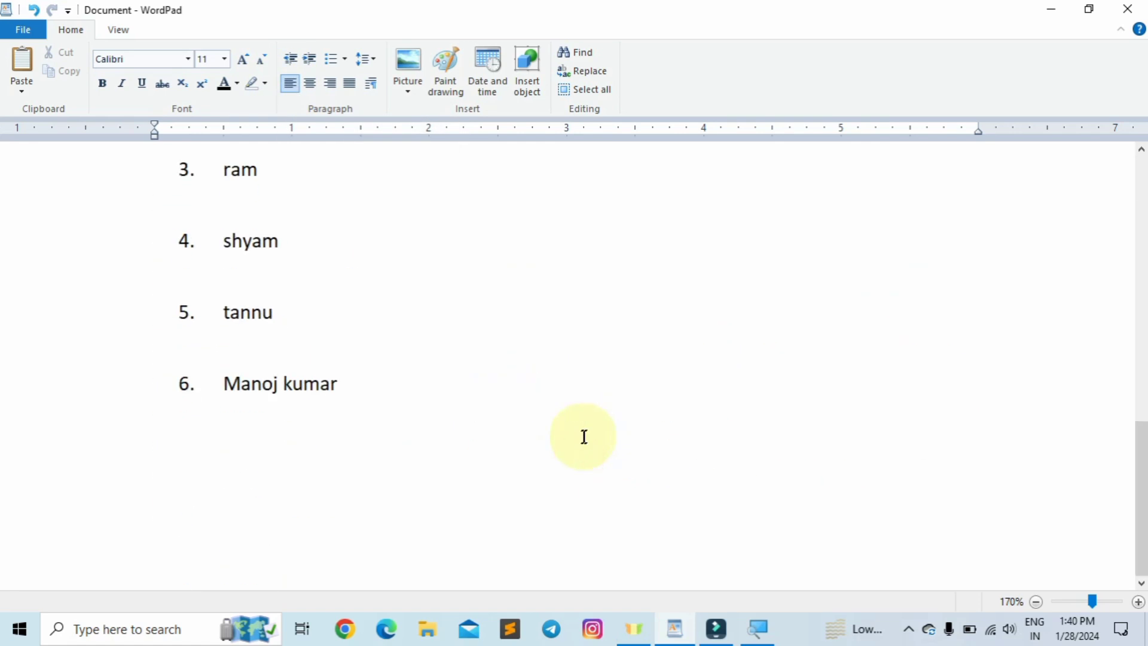
pyautogui.click(317, 443)
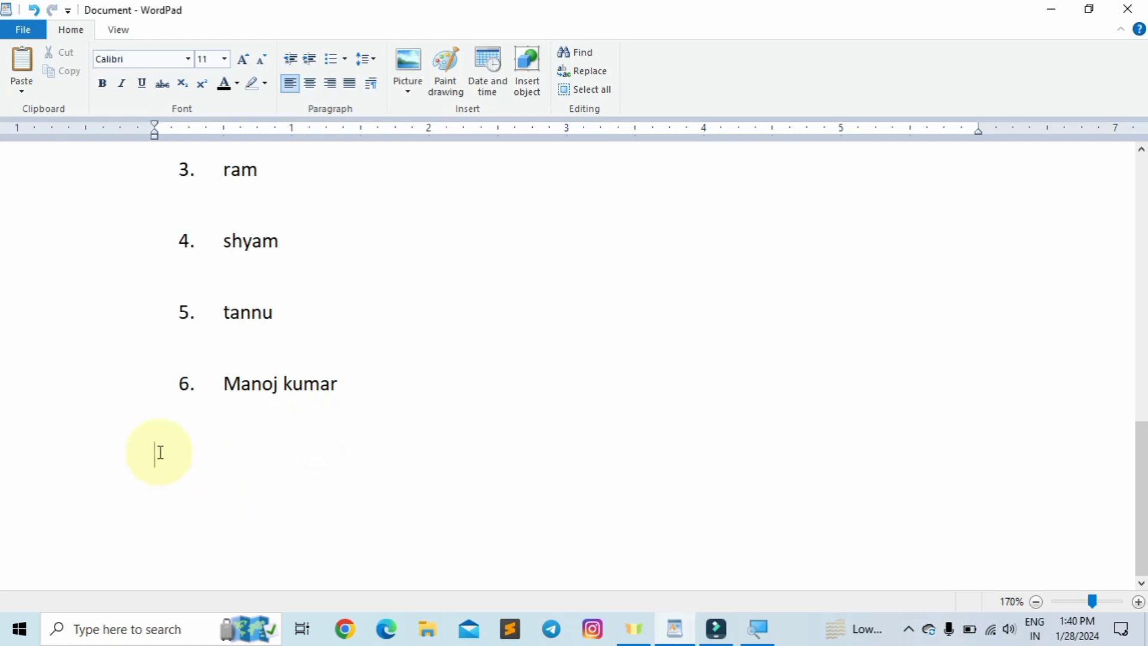
pyautogui.write('Course with prabhat')
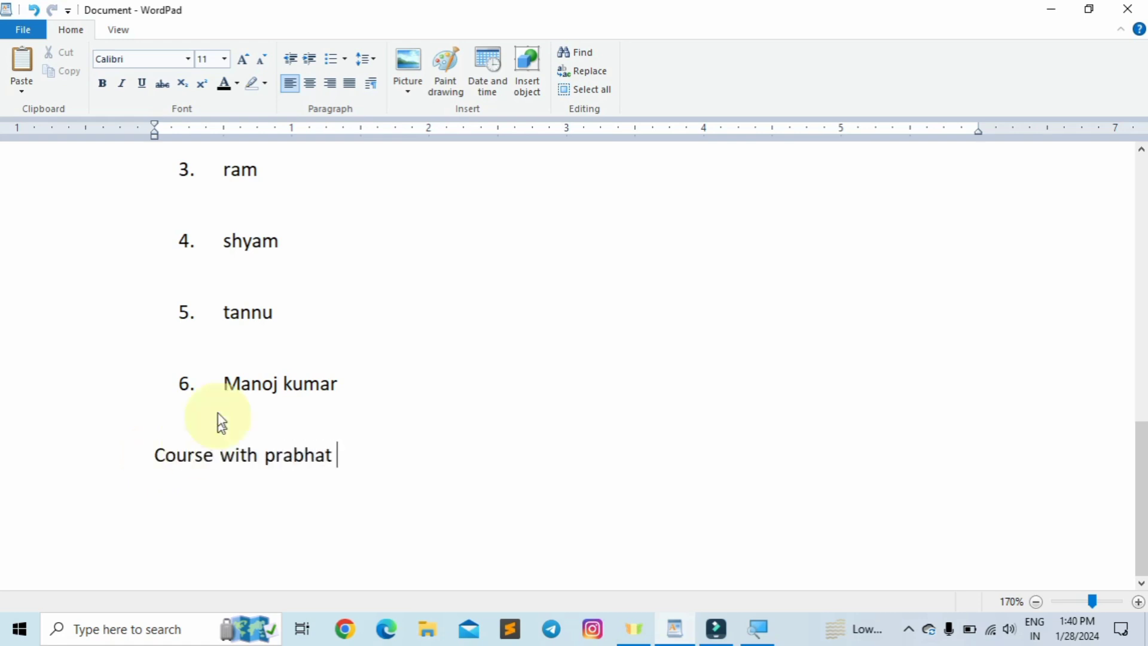
pyautogui.keyDown('ctrl'); pyautogui.scroll(6, 220, 422); pyautogui.keyUp('ctrl')
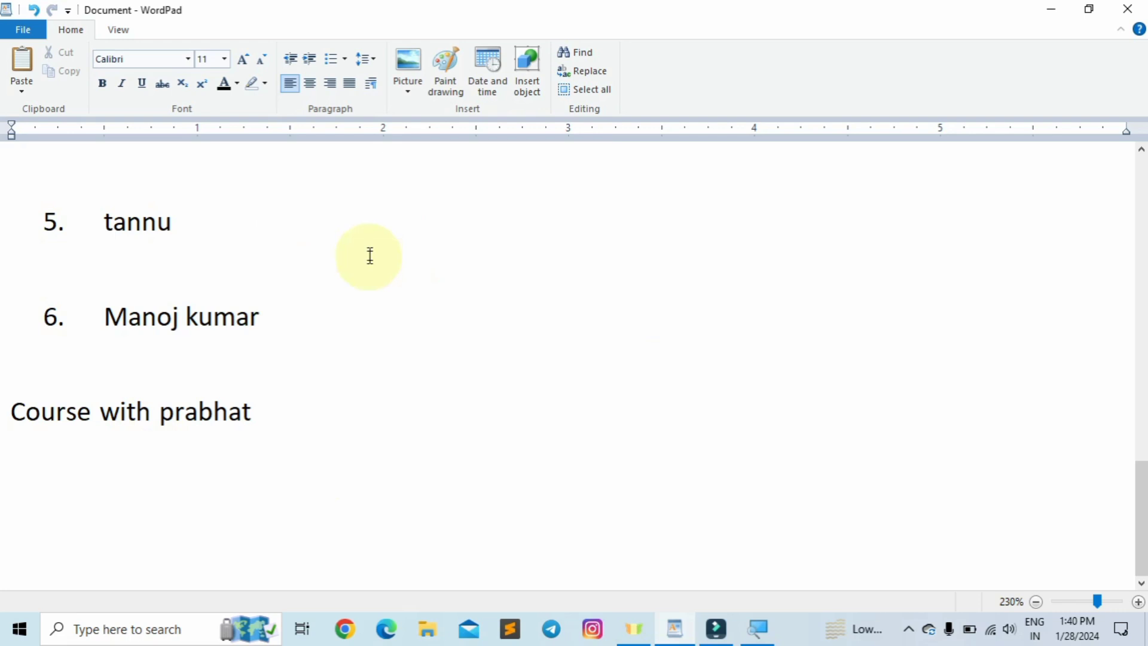
# - Centre the 'Course with prabhat' line with Ctrl+E, left-align it, then right-align it with Ctrl+R
pyautogui.moveTo(258, 412); pyautogui.dragTo(2, 399)
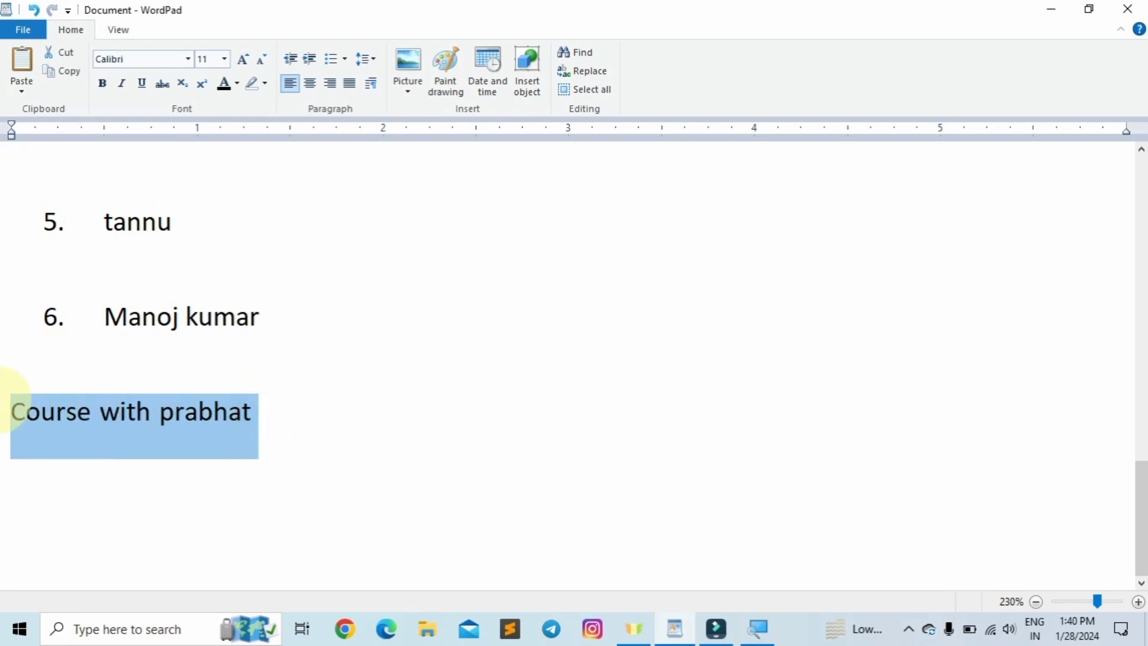
pyautogui.click(108, 419)
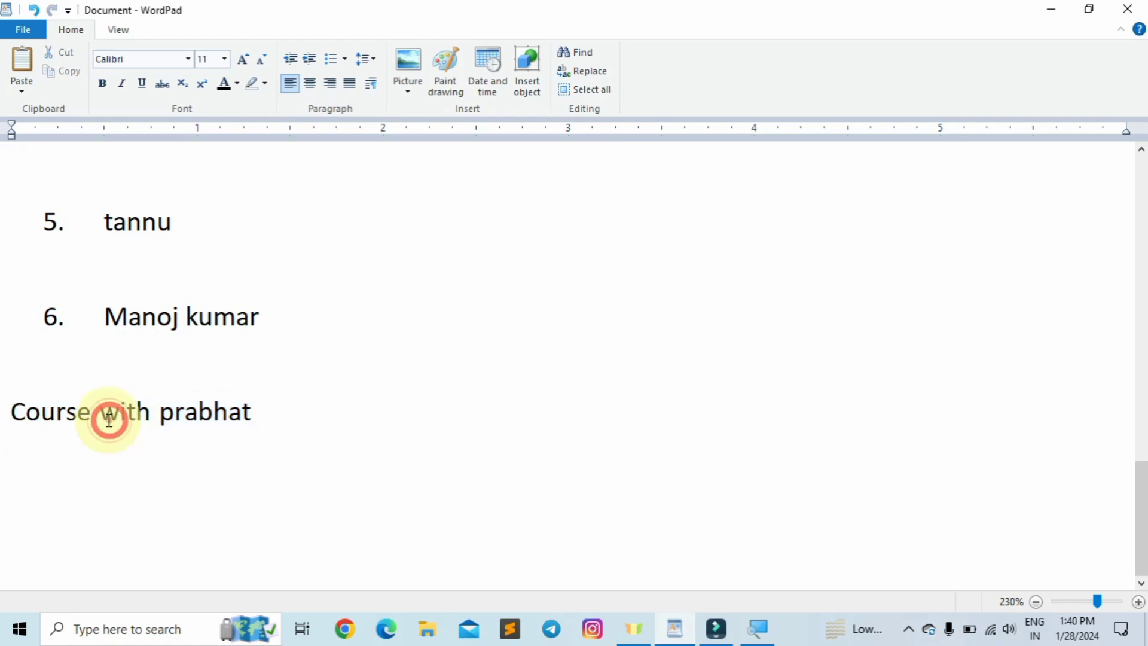
pyautogui.click(267, 413)
pyautogui.hotkey('ctrl', 'e')
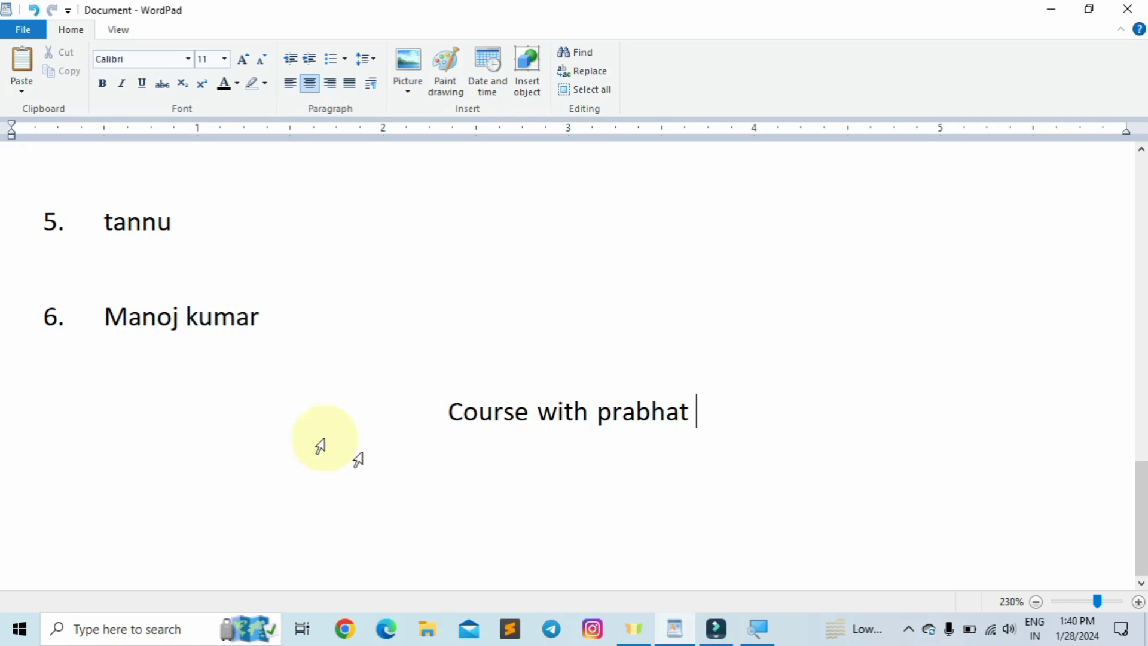
pyautogui.moveTo(706, 423); pyautogui.dragTo(481, 420)
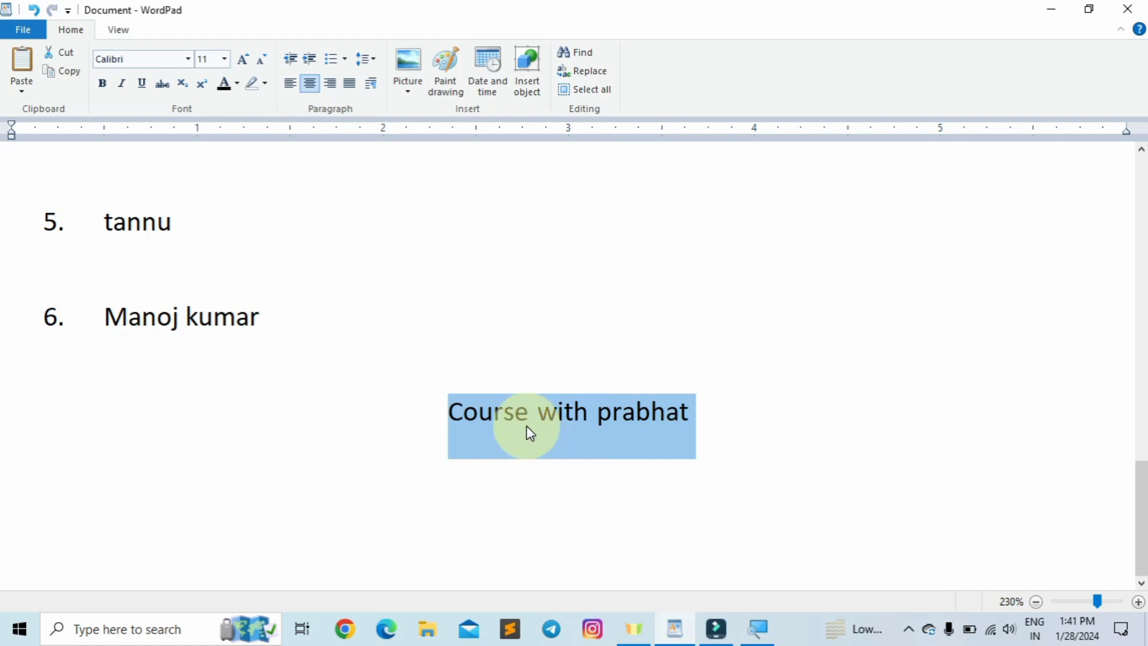
pyautogui.hotkey('ctrl', 'l')
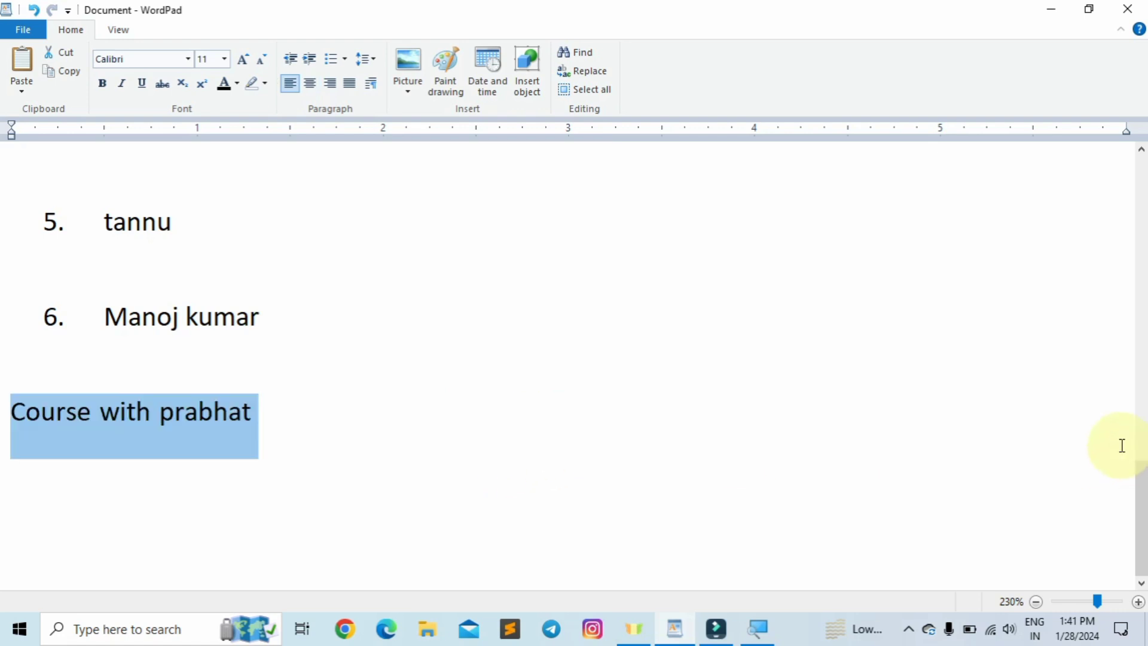
pyautogui.hotkey('ctrl', 'r')
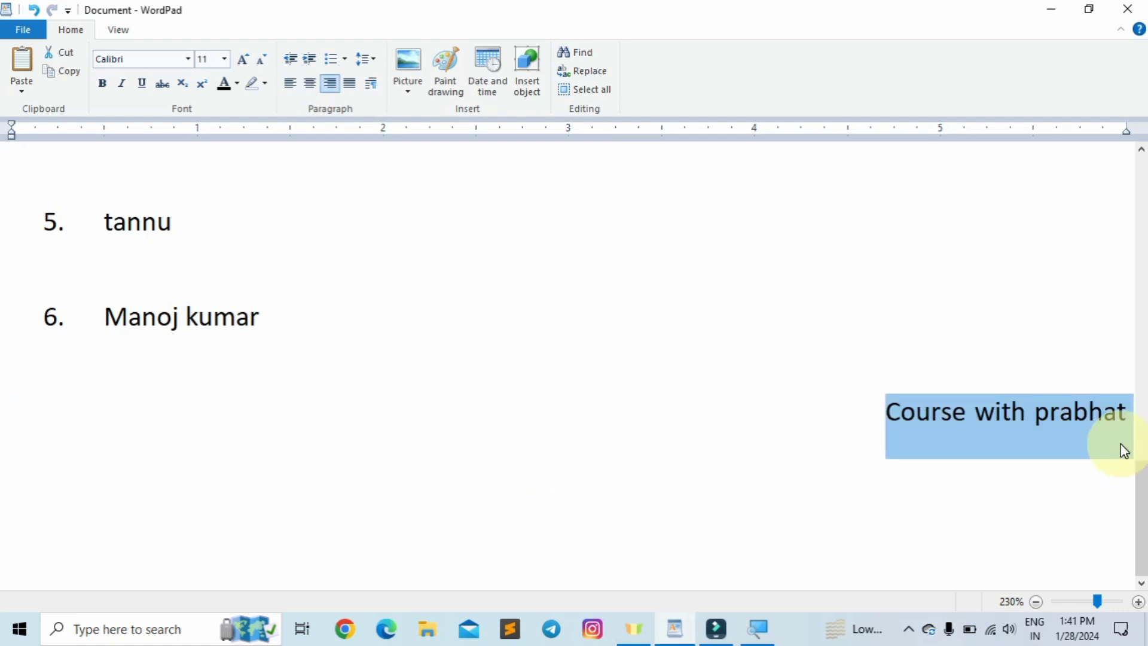
pyautogui.click(1120, 442)
pyautogui.moveTo(1129, 412); pyautogui.dragTo(884, 418)
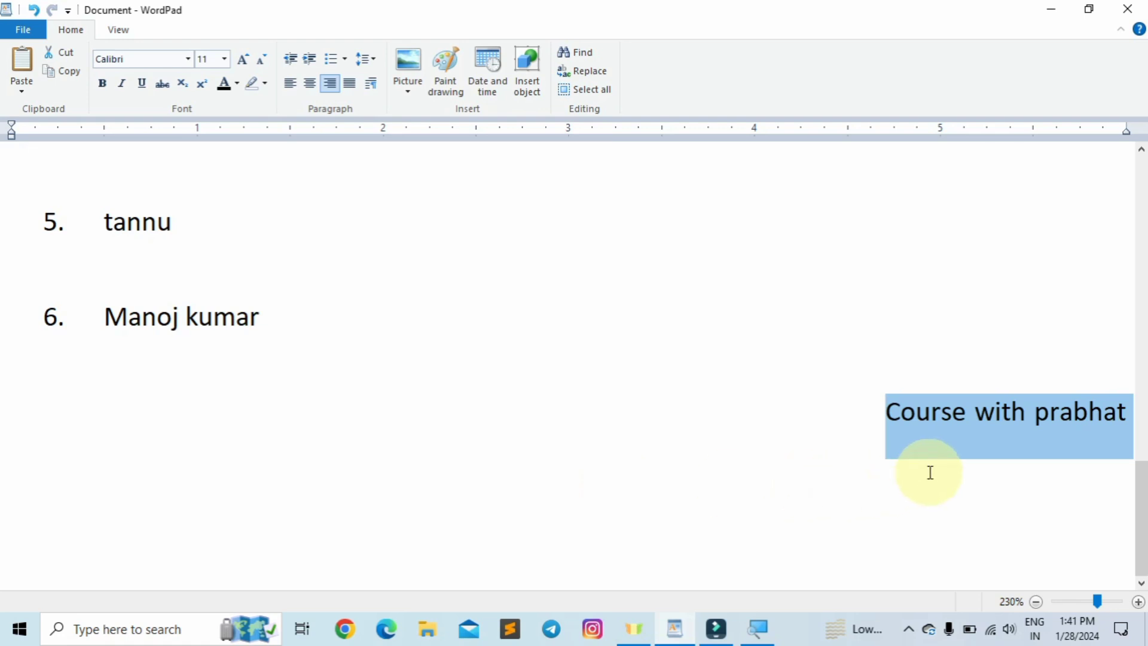
# - Try left and centre alignment on the 'Course with prabhat' line, ending right-aligned
pyautogui.hotkey('ctrl', 'l')
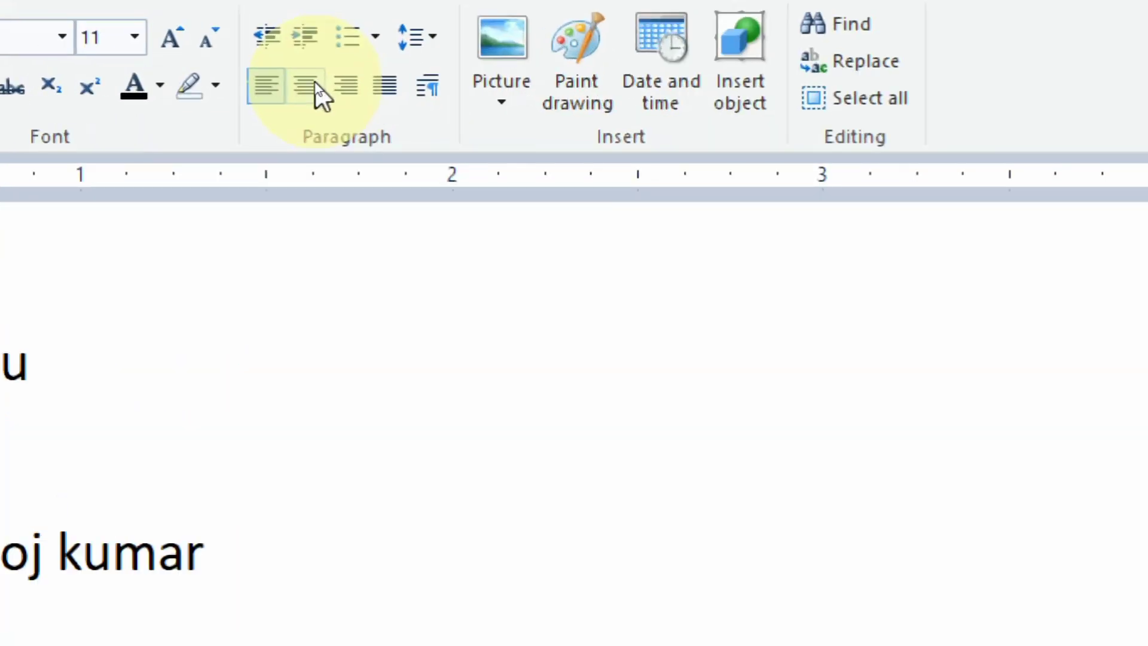
pyautogui.click(314, 86)
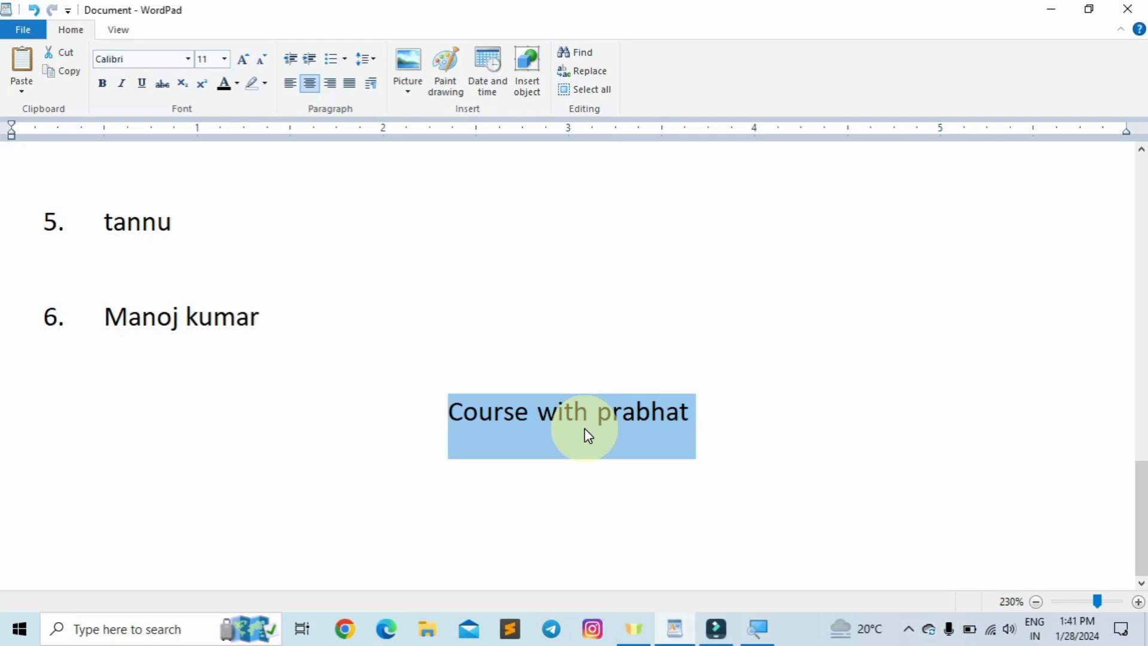
pyautogui.hotkey('ctrl', 'l')
pyautogui.click(283, 423)
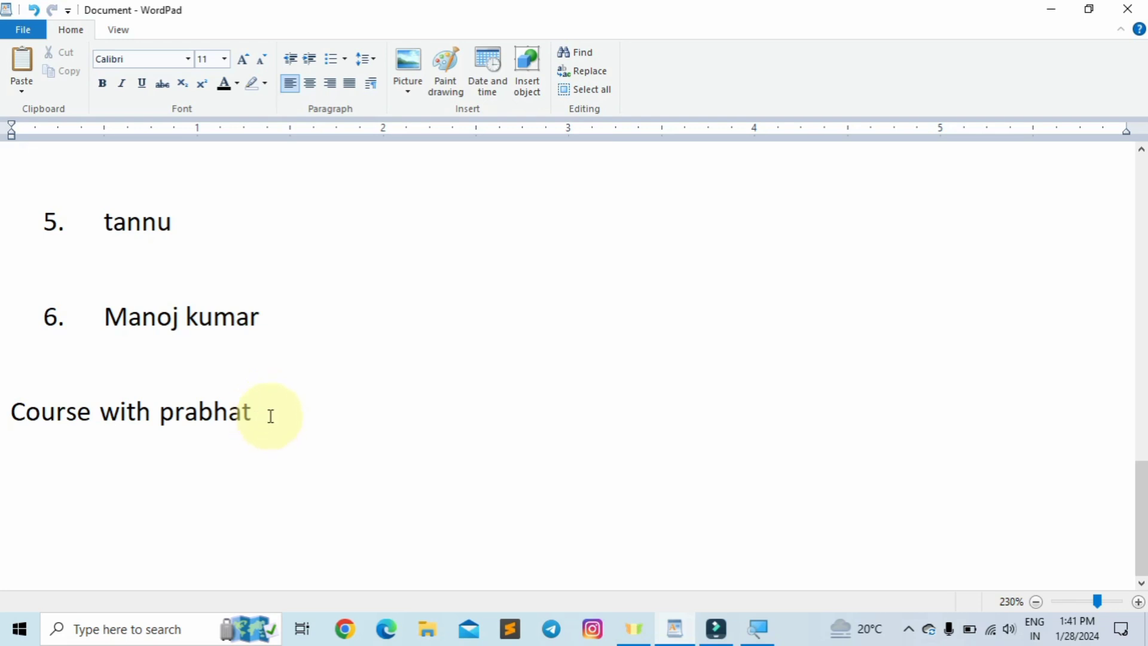
pyautogui.click(308, 85)
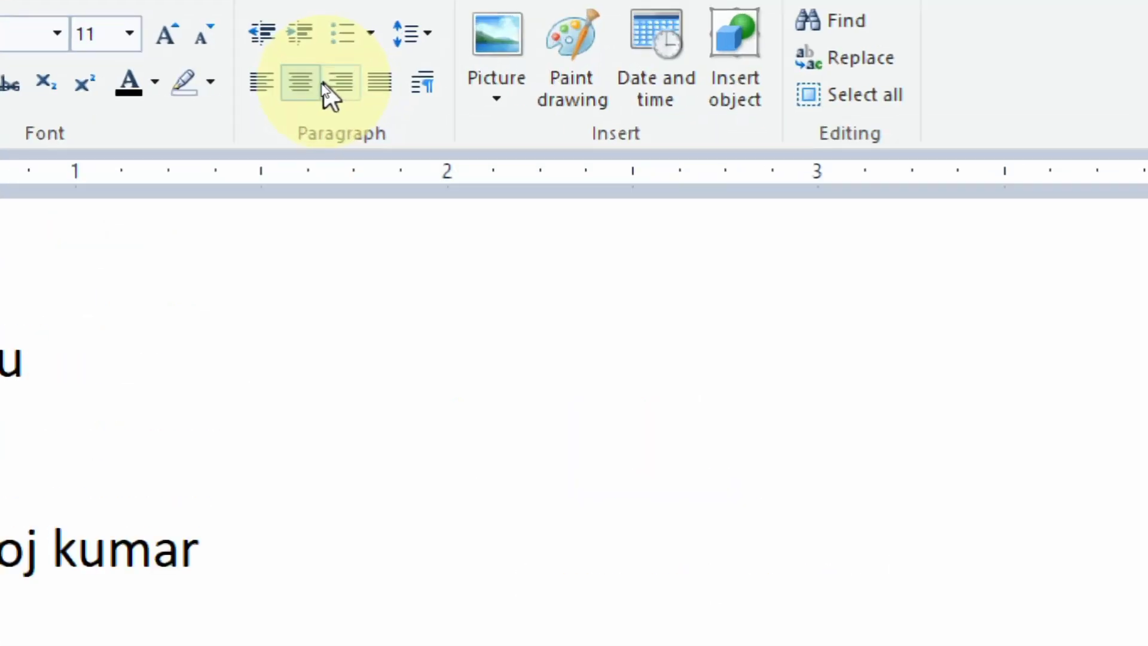
pyautogui.click(342, 82)
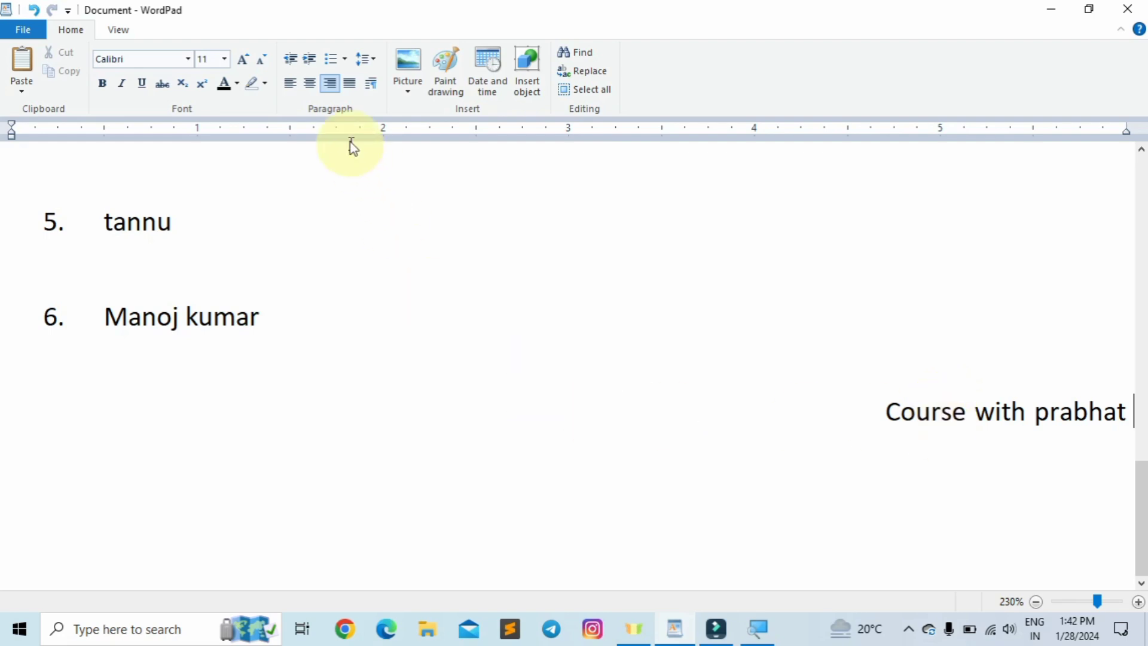
pyautogui.scroll(15, 453, 308)
pyautogui.scroll(-6, 453, 308)
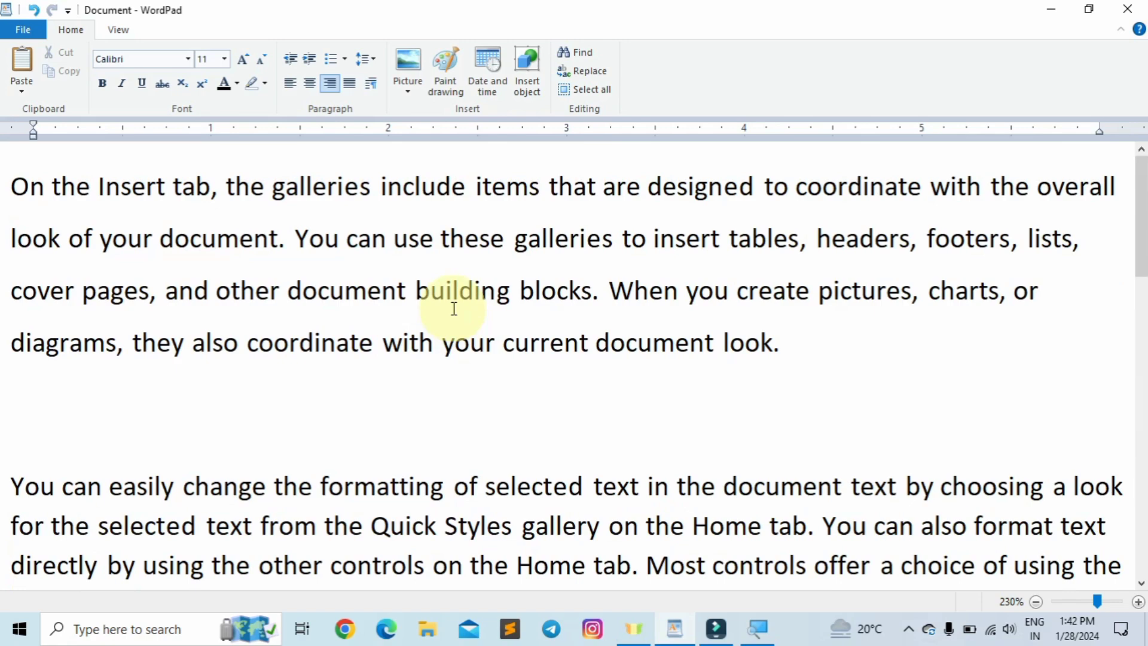
pyautogui.scroll(-2, 454, 308)
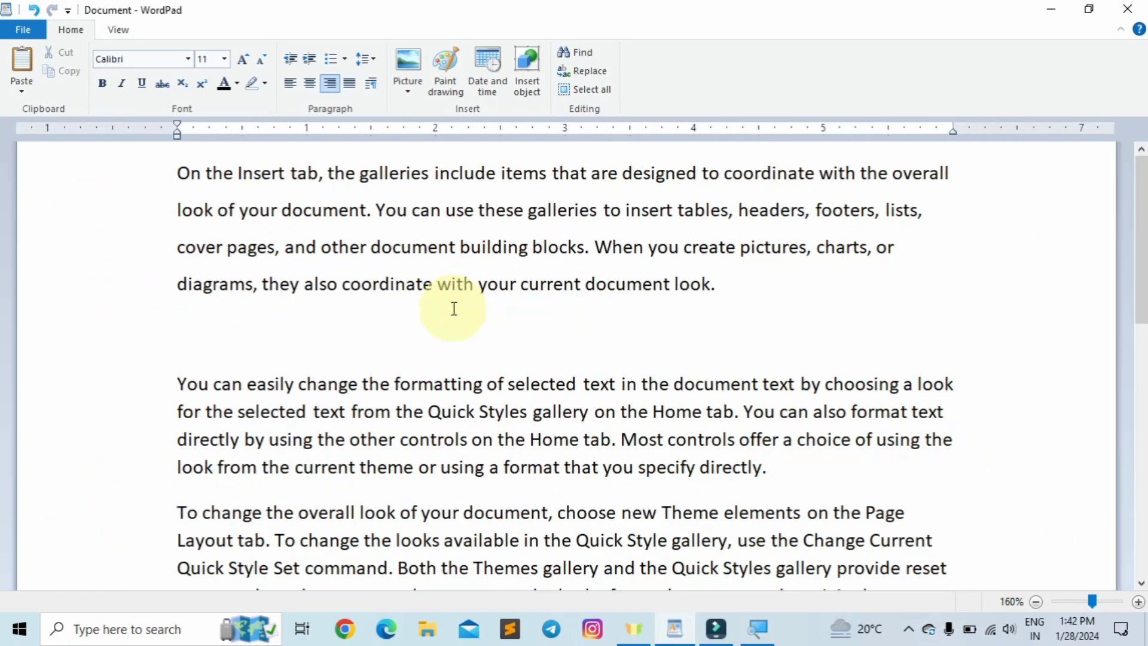
pyautogui.click(692, 296)
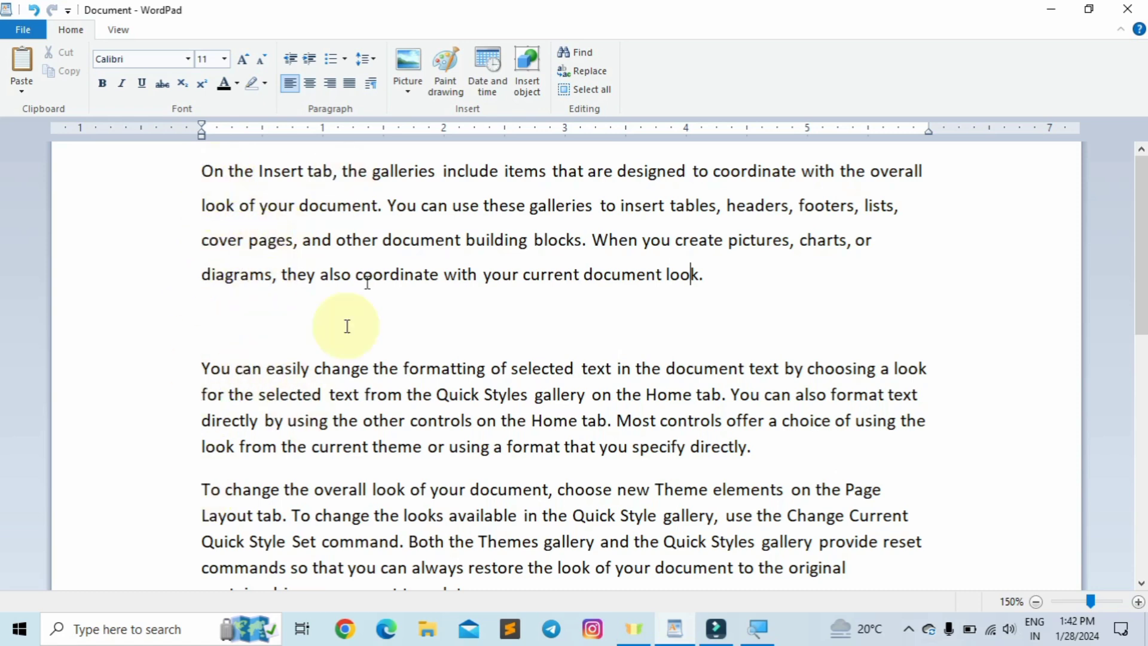
pyautogui.click(923, 171)
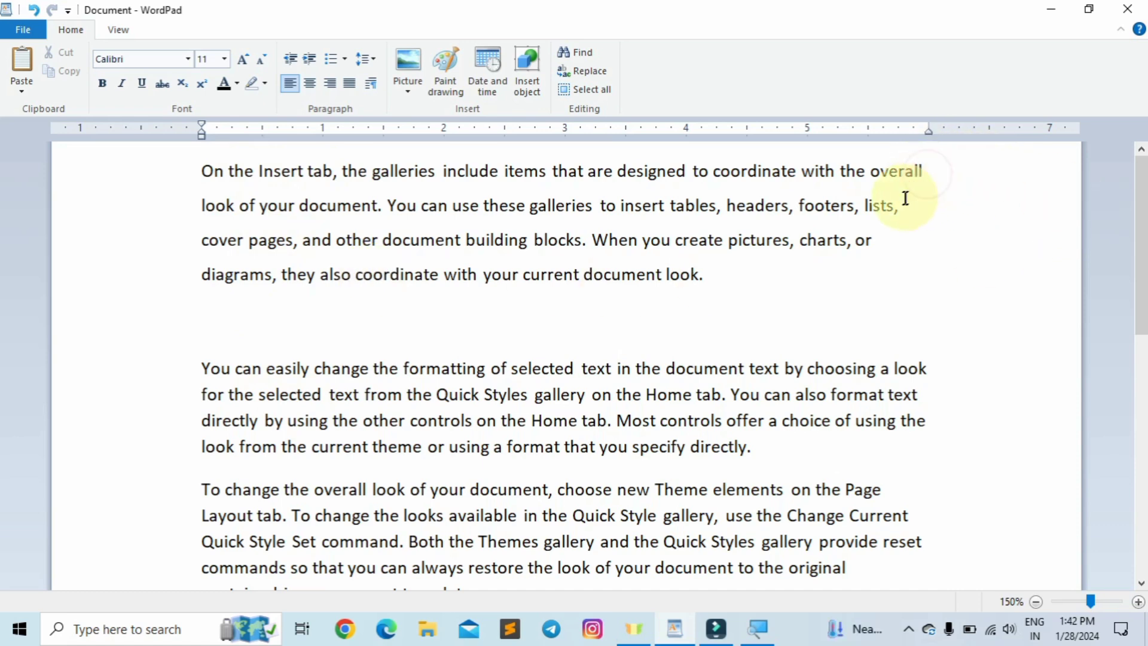
pyautogui.click(874, 254)
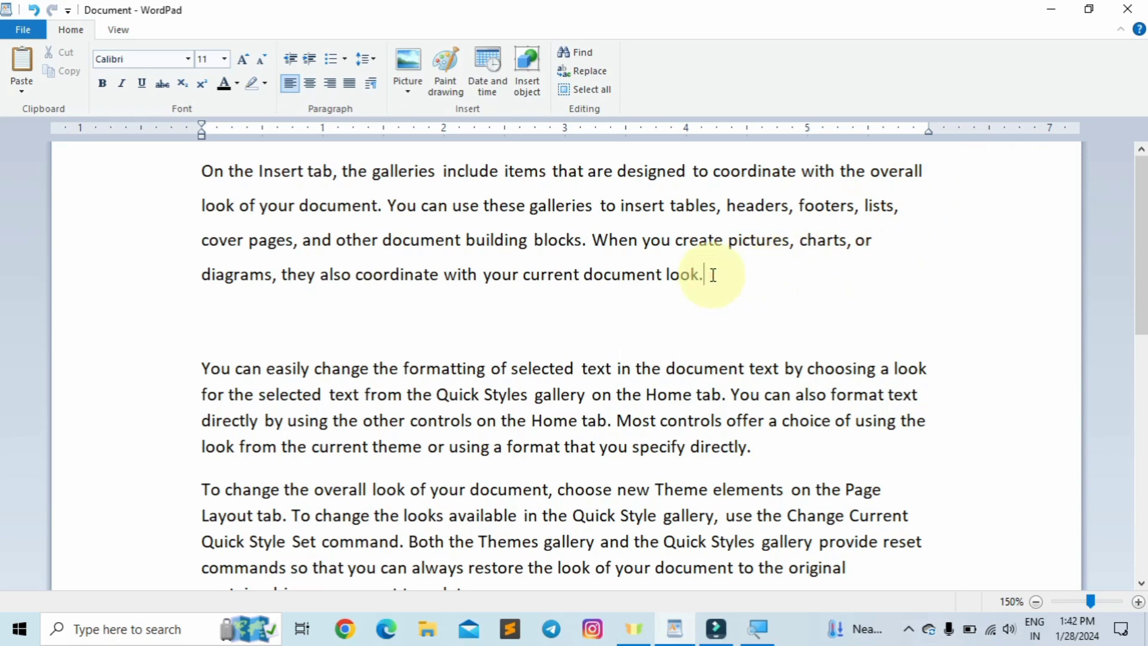
pyautogui.click(715, 274)
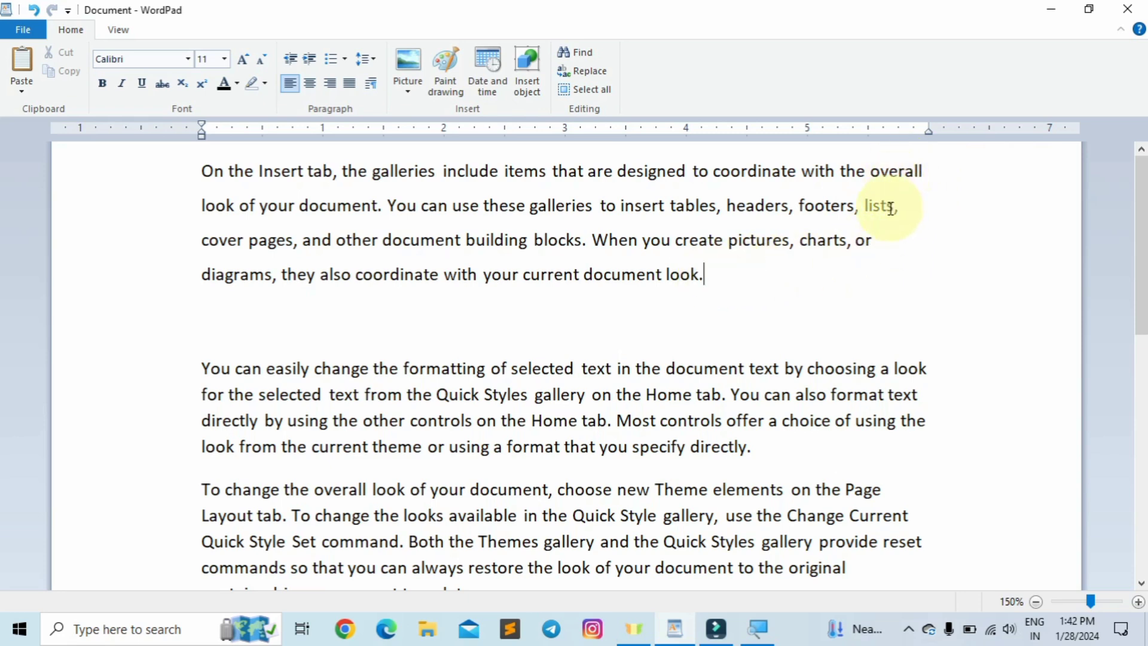
pyautogui.scroll(-3, 896, 358)
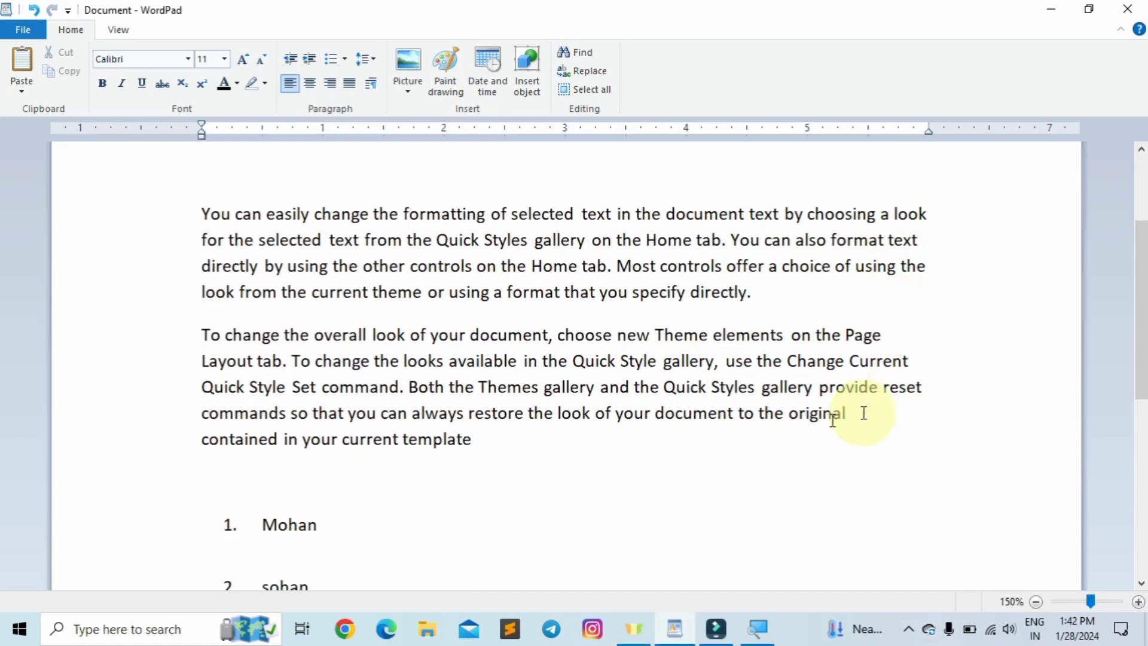
# - Select the three body paragraphs from 'On the Insert tab' to 'template' and justify them
pyautogui.click(477, 447)
pyautogui.moveTo(478, 452); pyautogui.dragTo(199, 136)
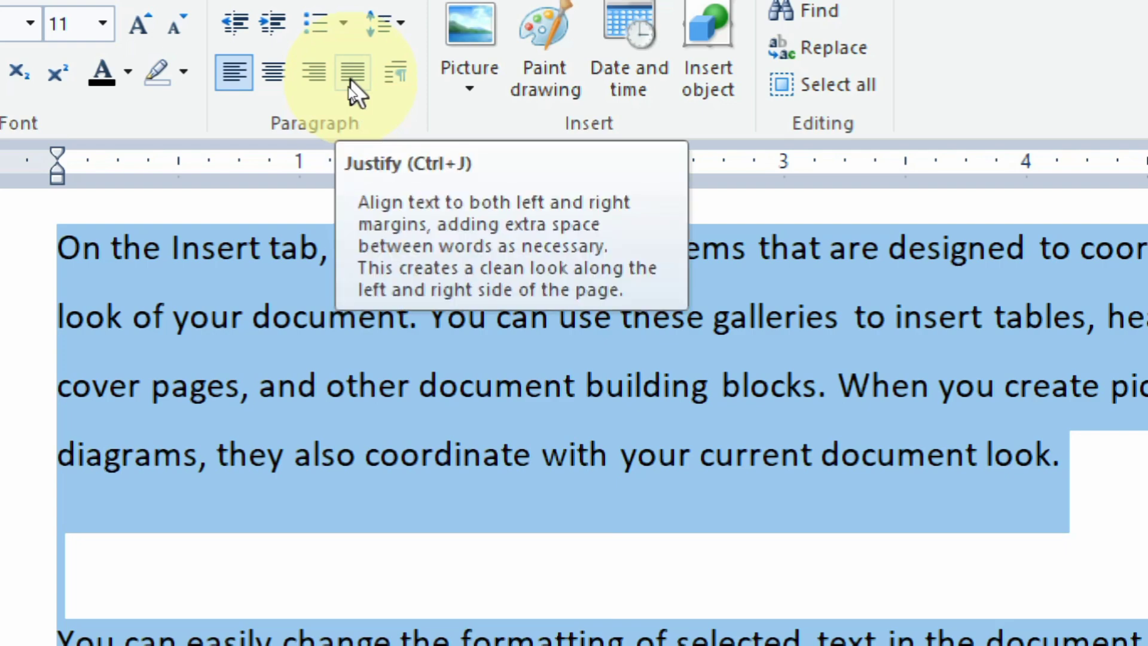
pyautogui.click(352, 82)
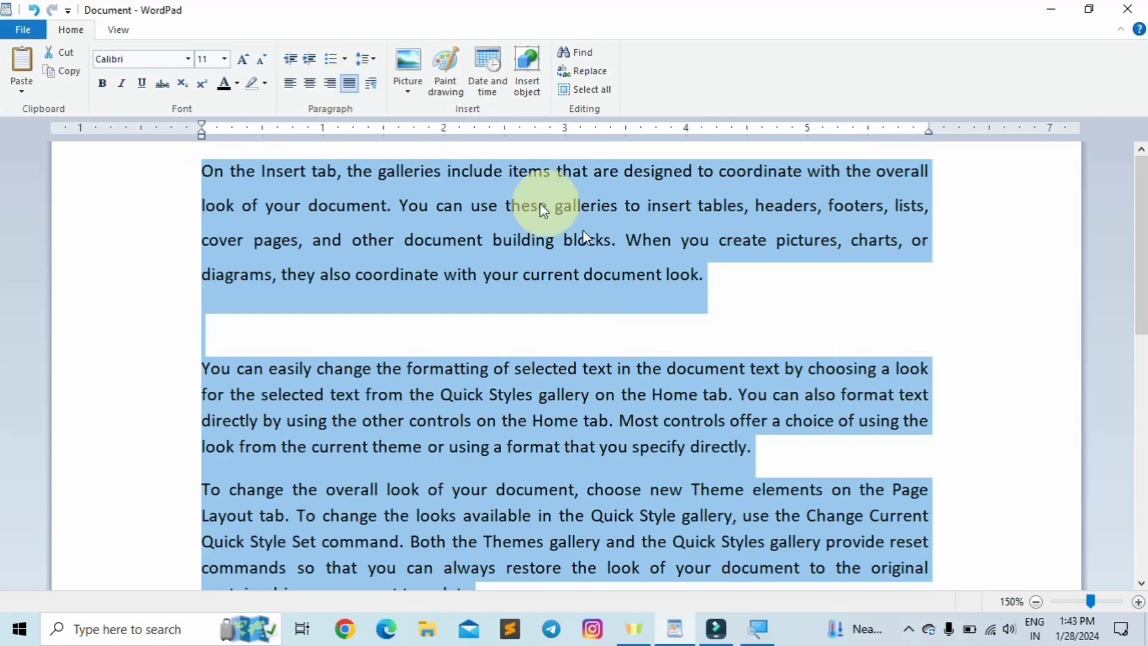
pyautogui.click(699, 280)
pyautogui.scroll(-2, 879, 299)
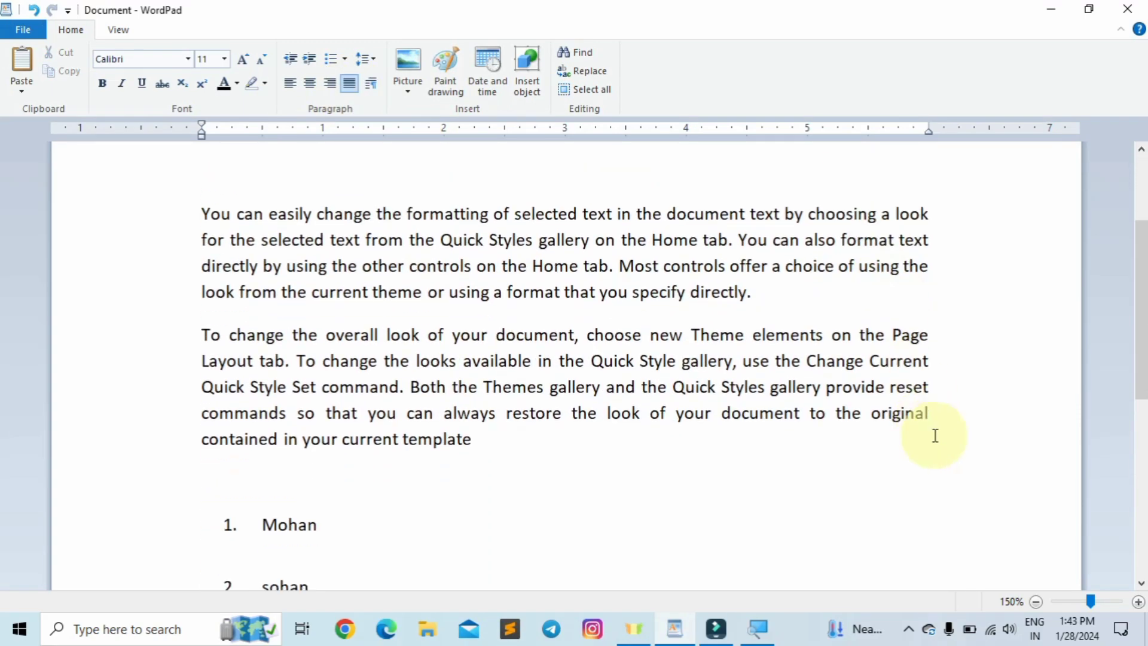
pyautogui.scroll(2, 926, 234)
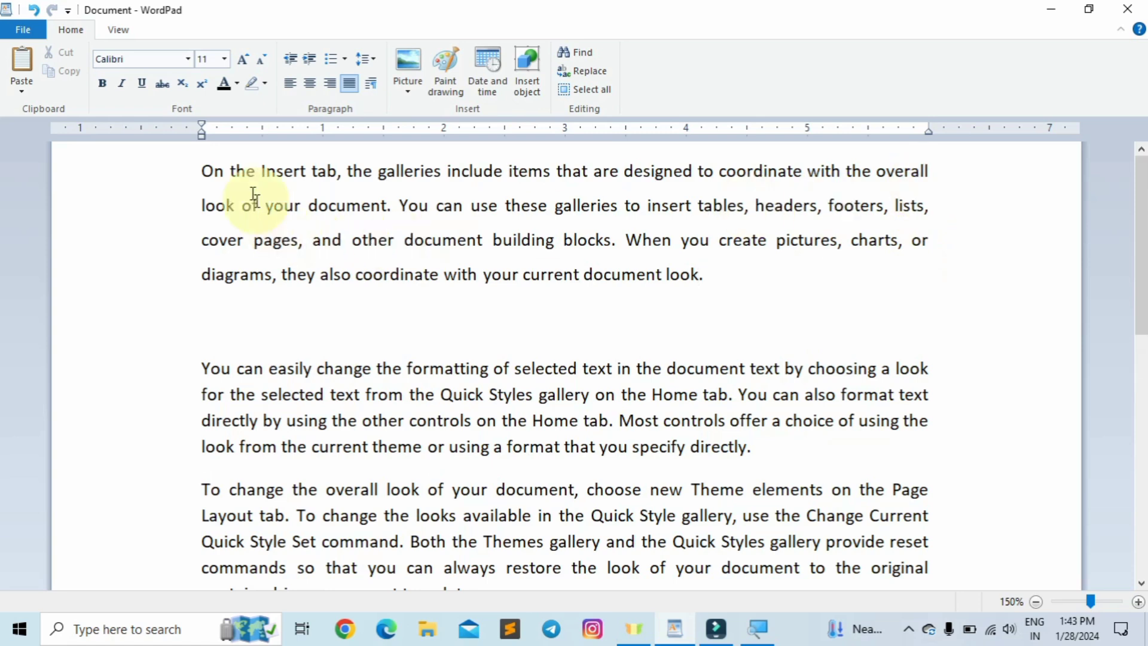
# - Reselect the three body paragraphs, try left alignment, then justify them again with Ctrl+J
pyautogui.click(717, 275)
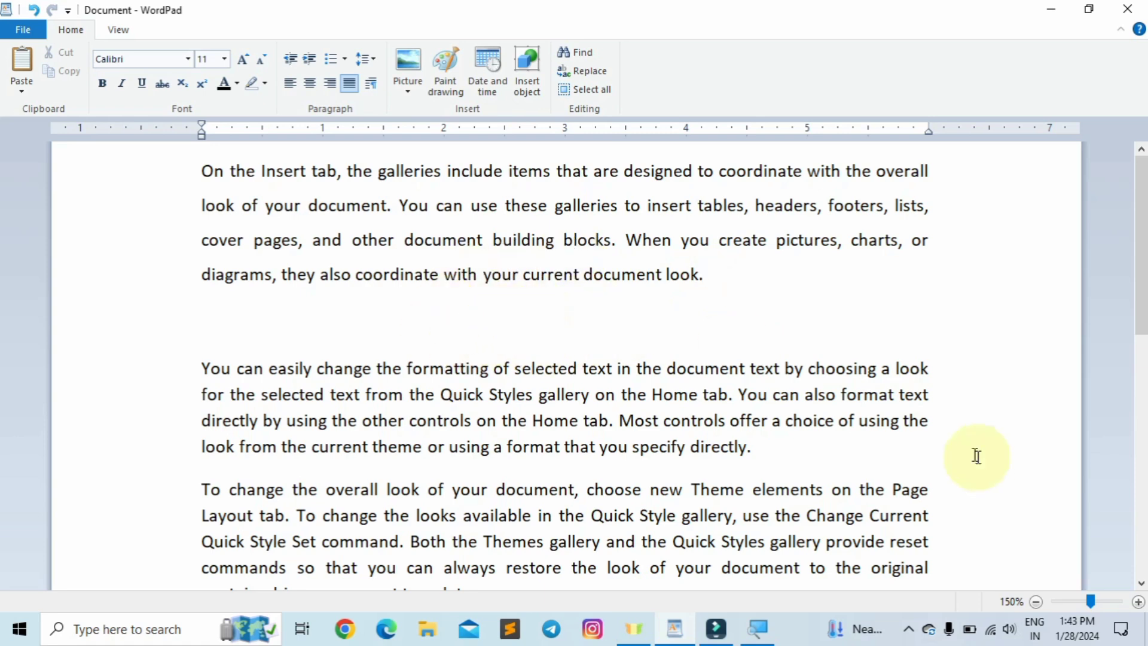
pyautogui.scroll(-3, 957, 449)
pyautogui.click(486, 443)
pyautogui.moveTo(486, 443); pyautogui.dragTo(187, 128)
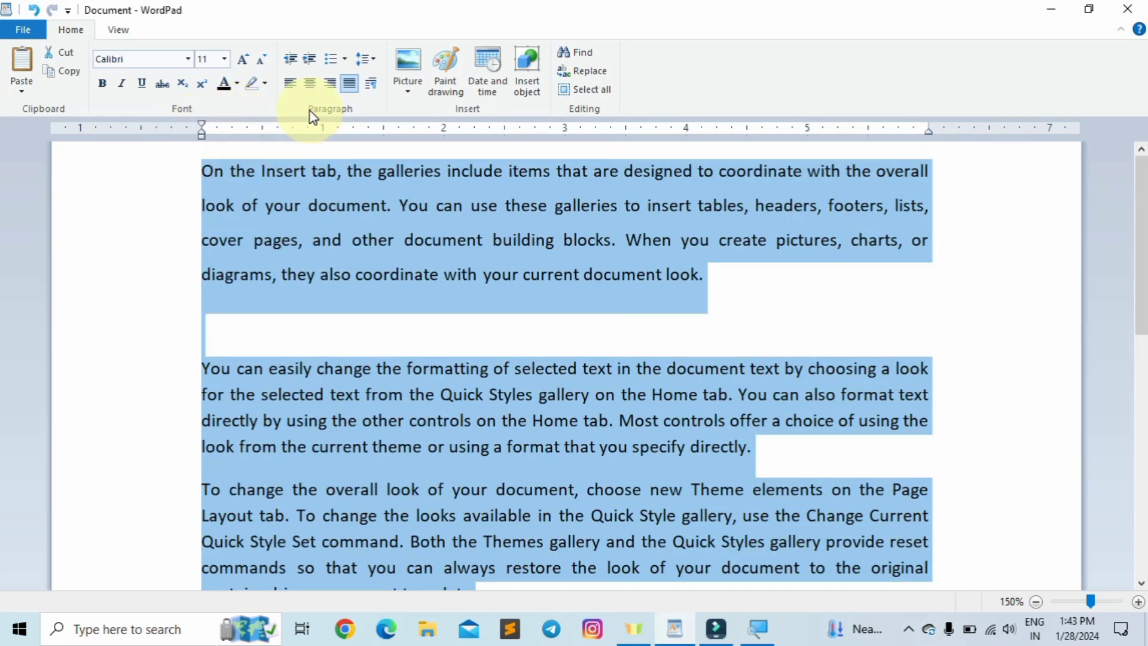
pyautogui.click(291, 83)
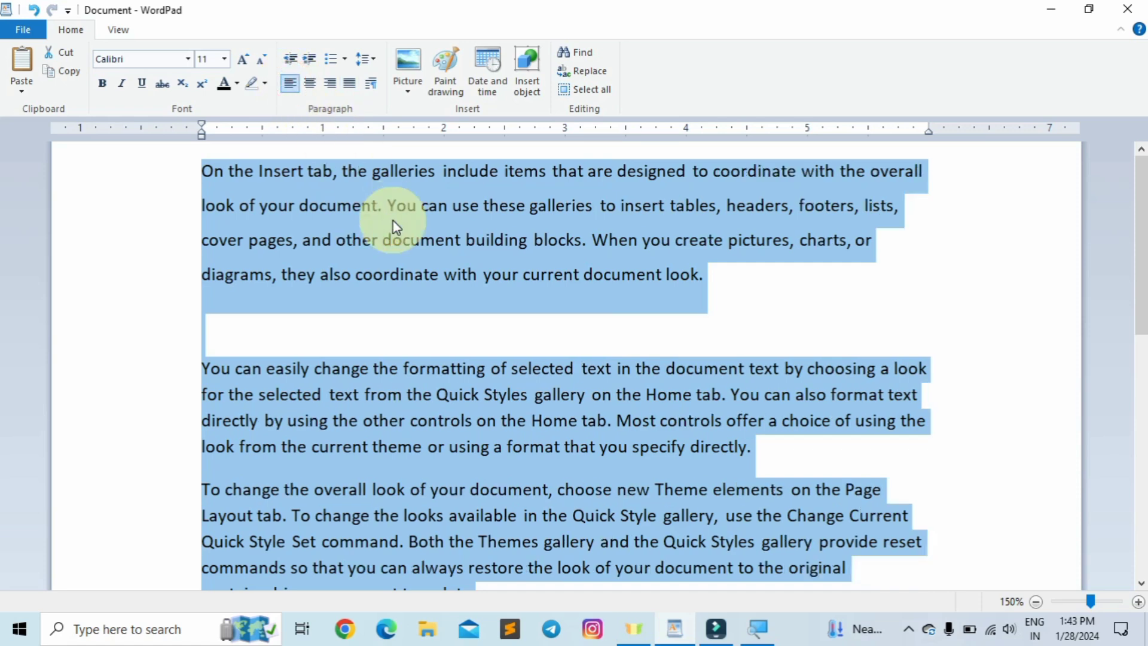
pyautogui.hotkey('ctrl', 'j')
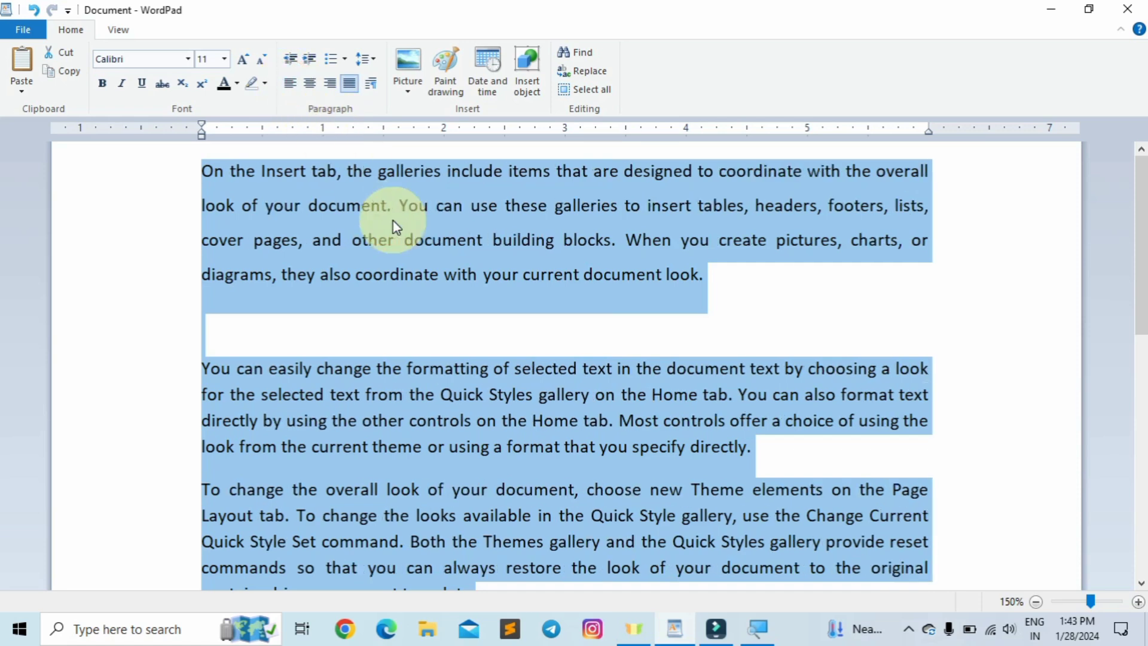
# - Place the caret at the end of the right-aligned 'Course with prabhat' line
pyautogui.scroll(-5, 666, 308)
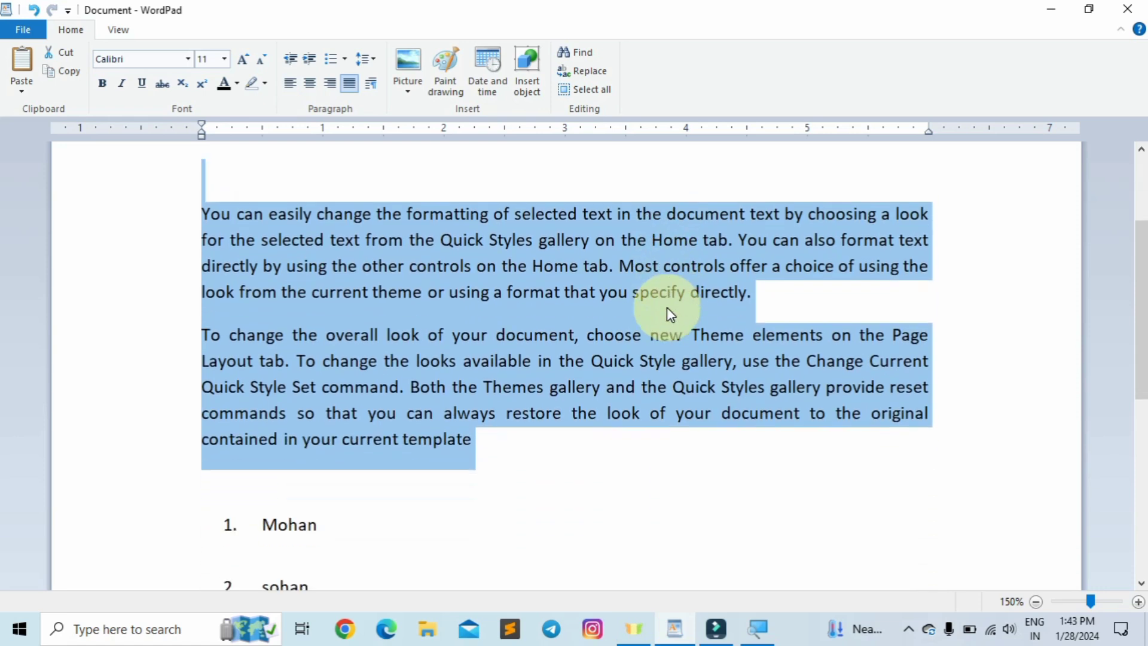
pyautogui.scroll(-2, 669, 327)
pyautogui.click(935, 478)
pyautogui.scroll(2, 933, 479)
pyautogui.scroll(-4, 933, 480)
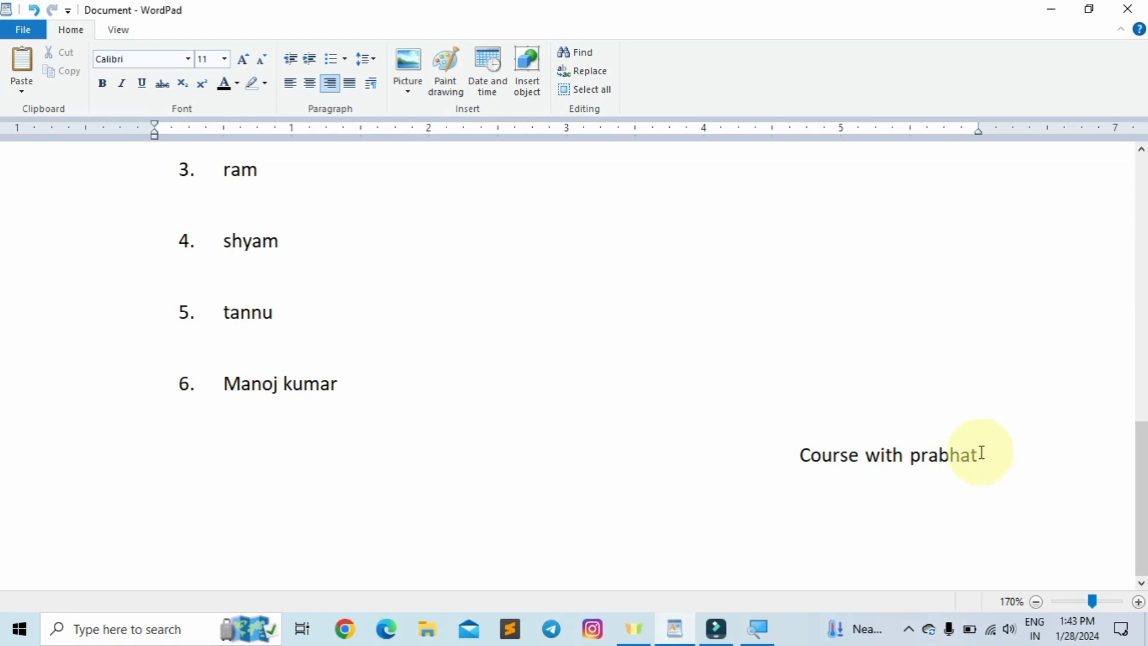
# - Try left, center and right alignment on the 'Course with prabhat' line, finishing centered
pyautogui.hotkey('ctrl', 'l')
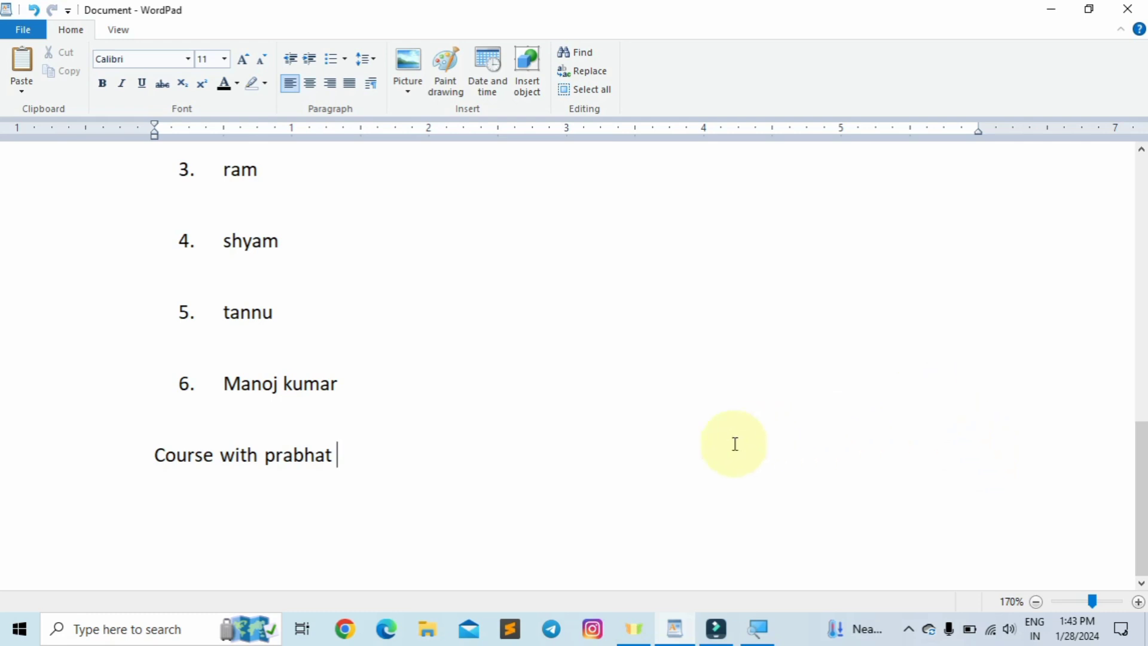
pyautogui.hotkey('ctrl', 'e')
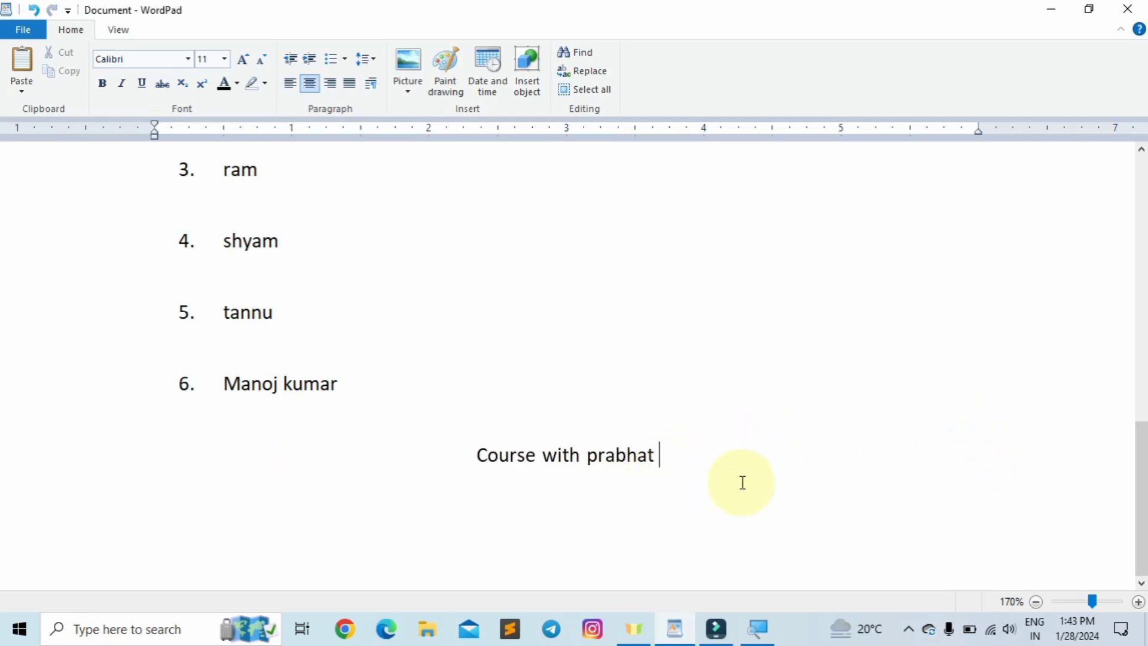
pyautogui.hotkey('ctrl', 'r')
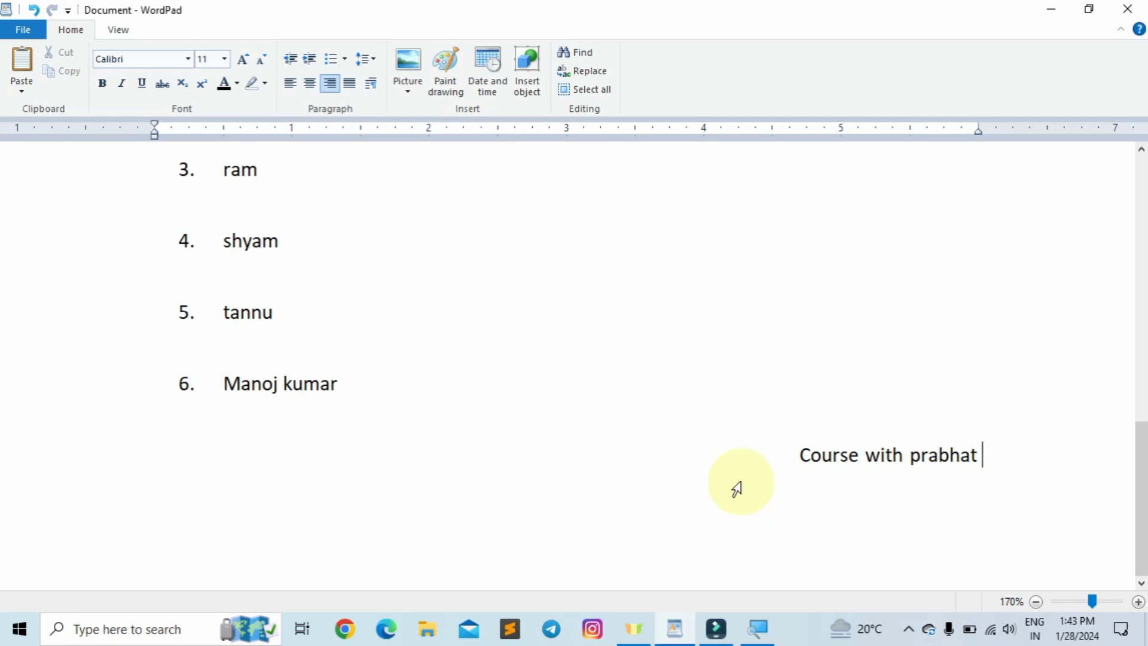
pyautogui.hotkey('ctrl', 'e')
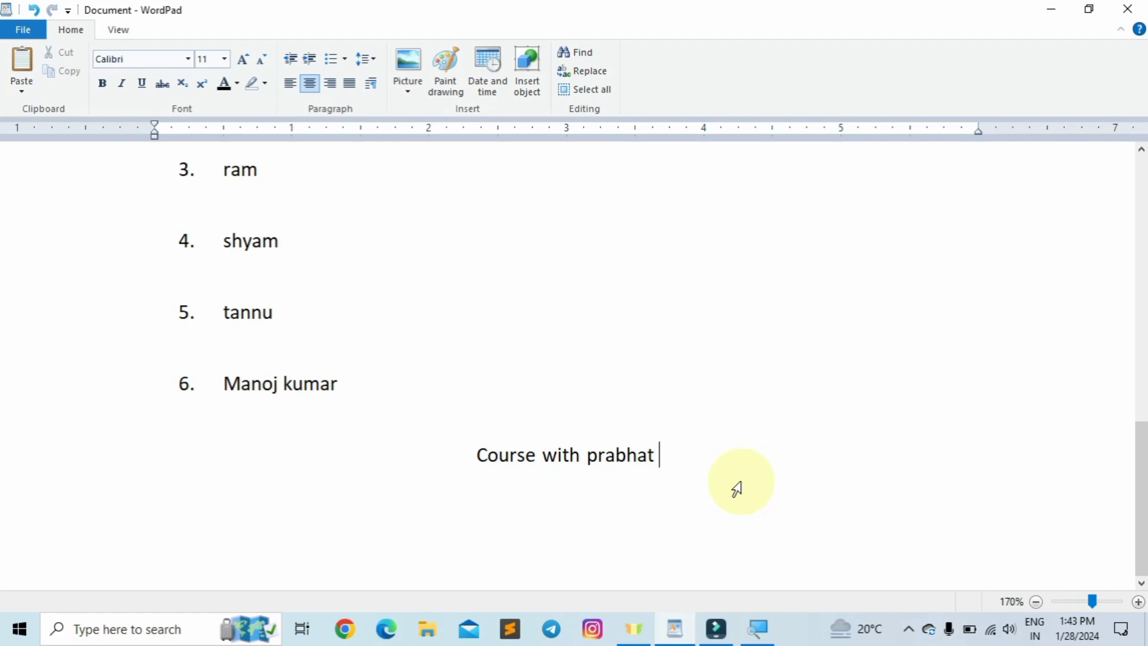
pyautogui.scroll(10, 740, 483)
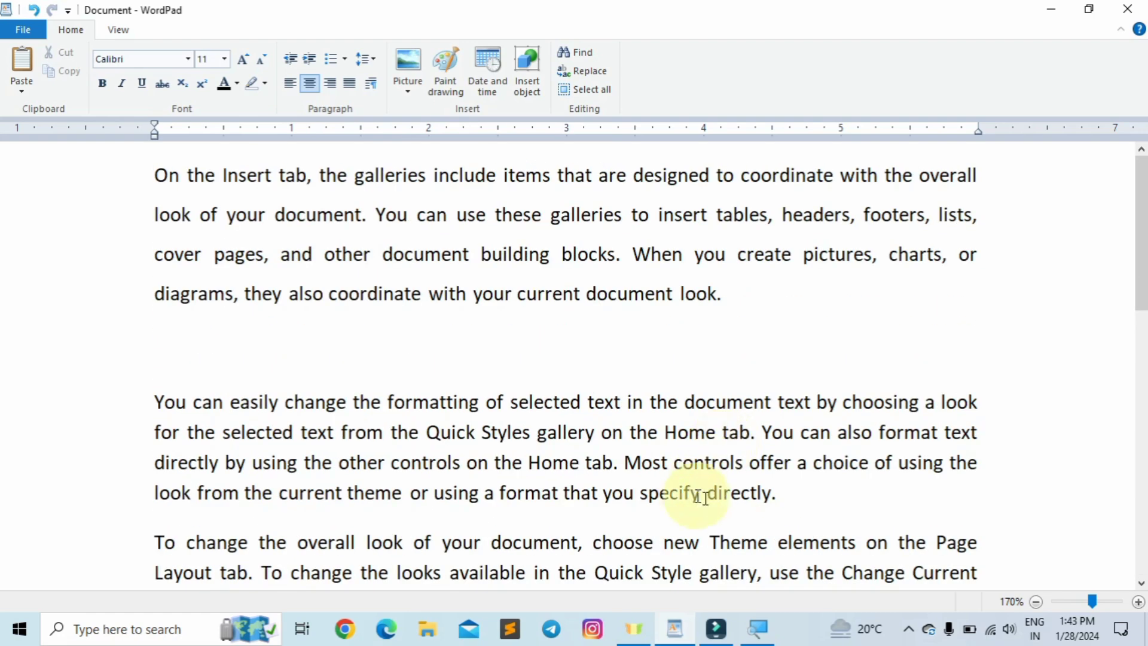
# - Put the caret in the 'You can easily change the formatting' paragraph and bring up its Paragraph settings
pyautogui.click(592, 256)
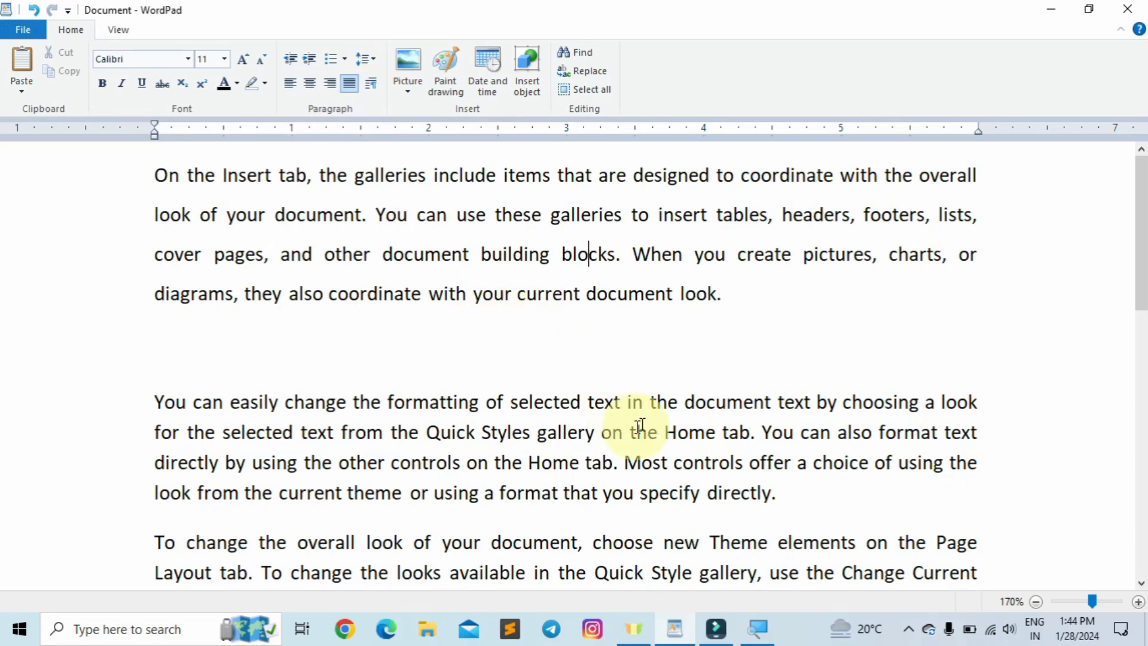
pyautogui.scroll(-3, 630, 425)
pyautogui.moveTo(783, 315); pyautogui.dragTo(172, 225)
pyautogui.click(801, 332)
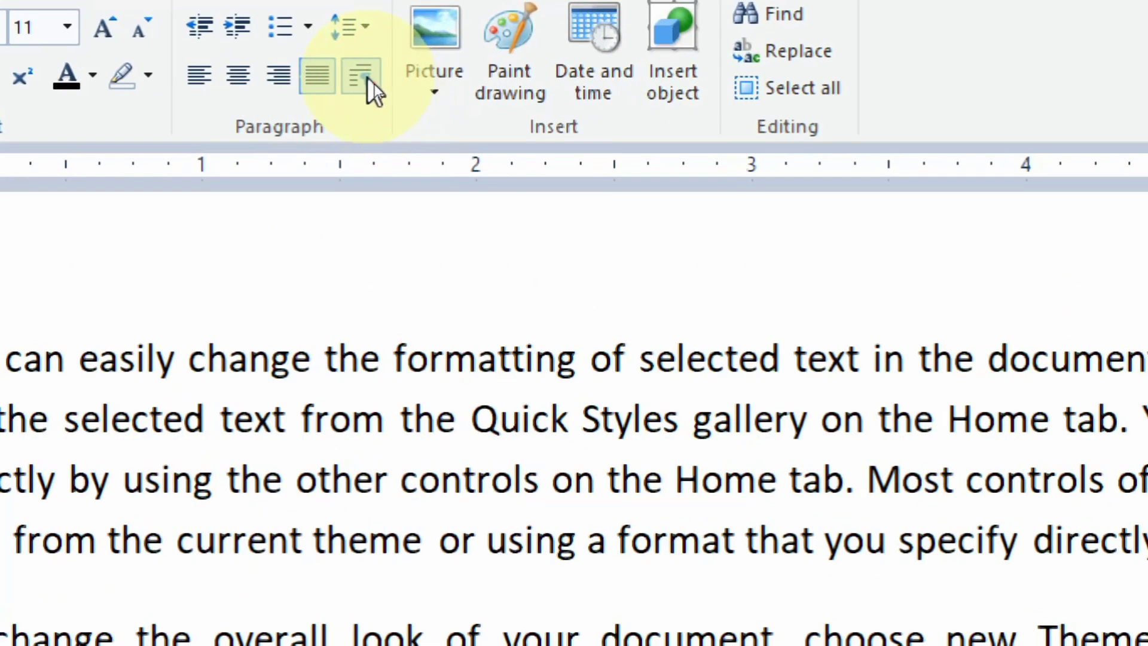
pyautogui.click(363, 78)
# - Close the Paragraph dialog without changing the left indent
pyautogui.moveTo(803, 211); pyautogui.dragTo(592, 56)
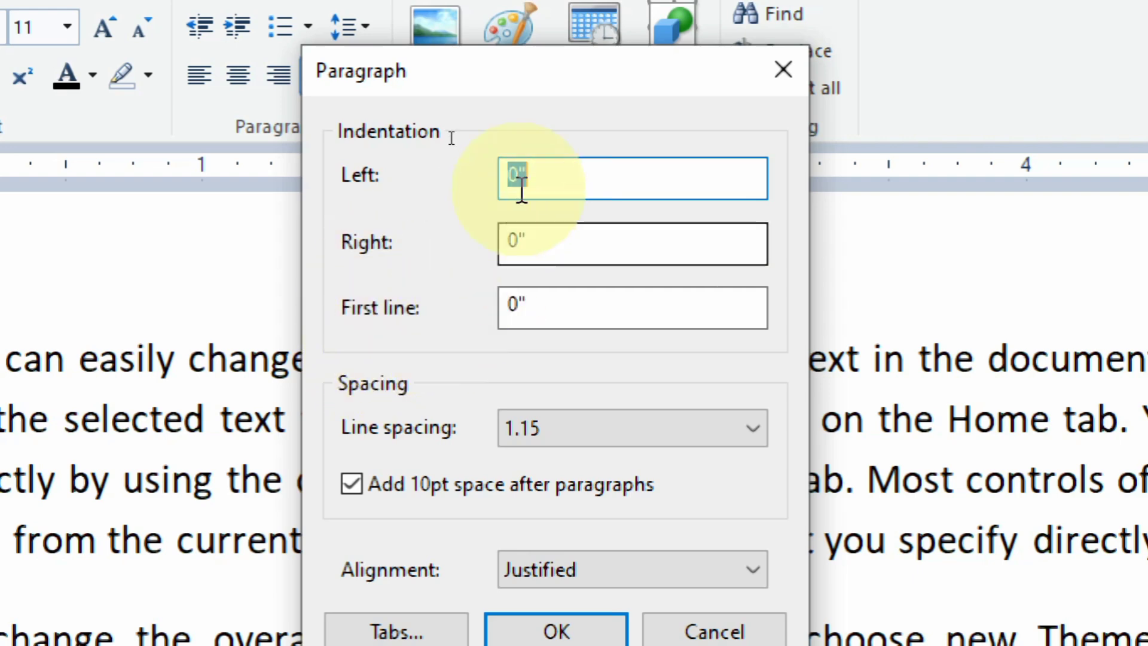
pyautogui.click(516, 173)
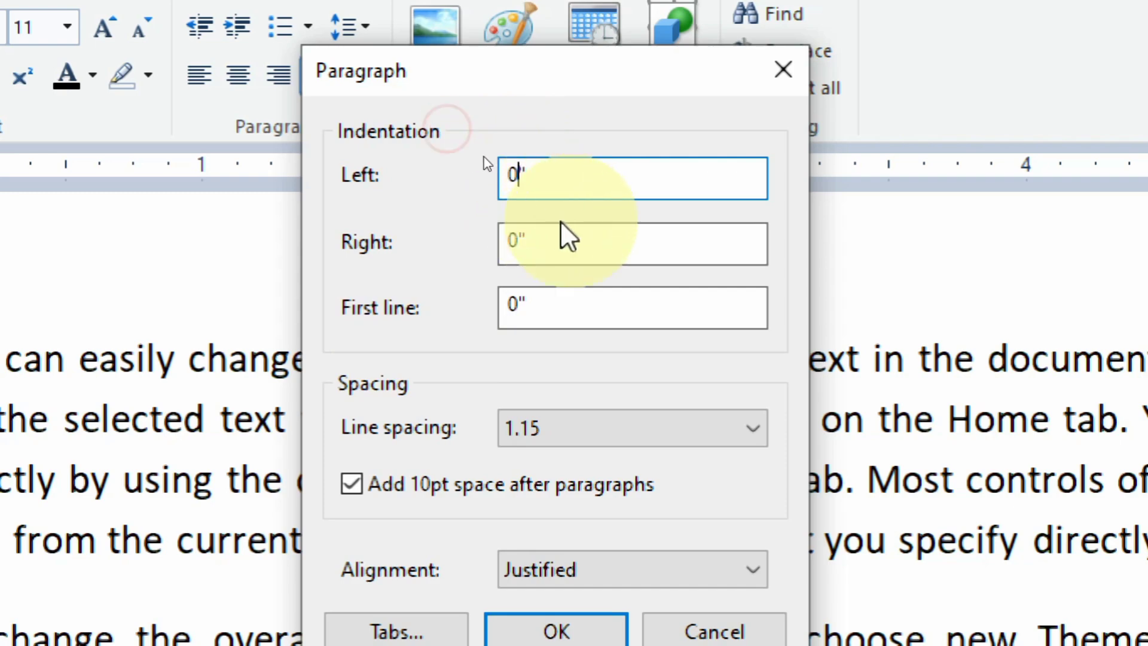
pyautogui.click(781, 69)
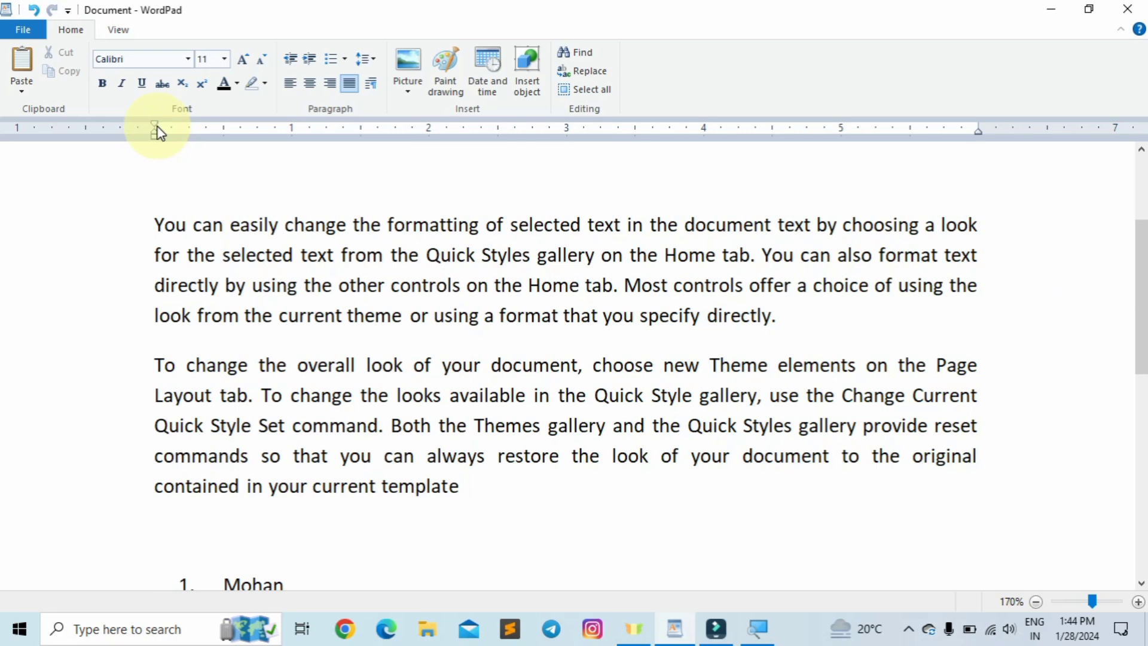
# - Add left tab stops on the ruler at the 1, 2, 3 and 4 inch marks
pyautogui.click(153, 139)
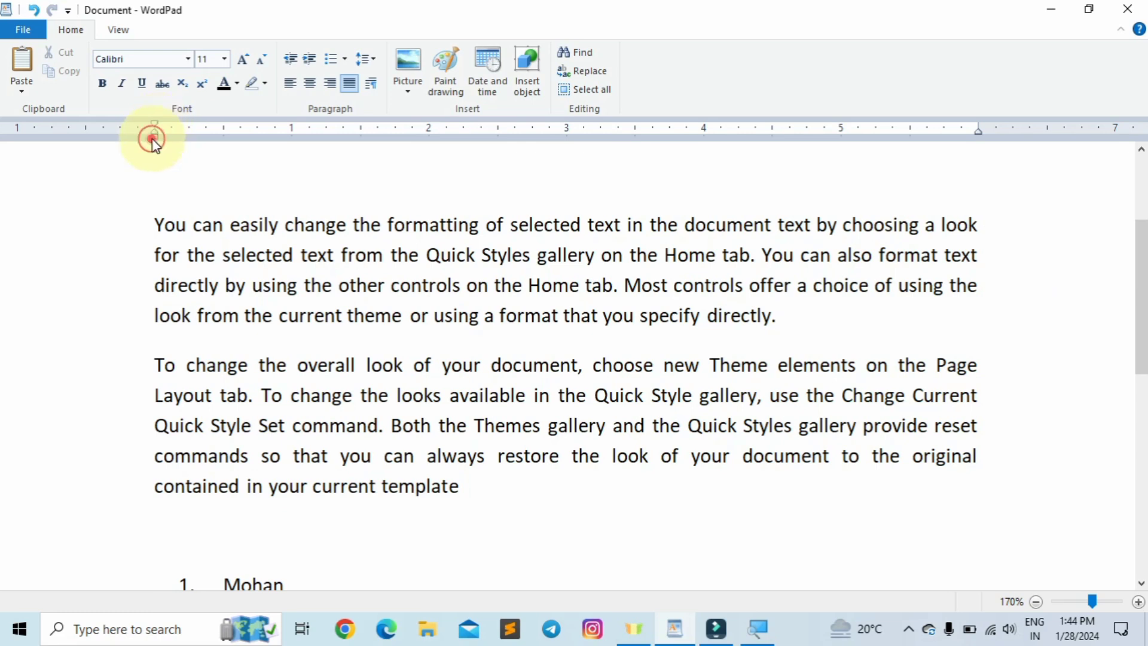
pyautogui.click(292, 132)
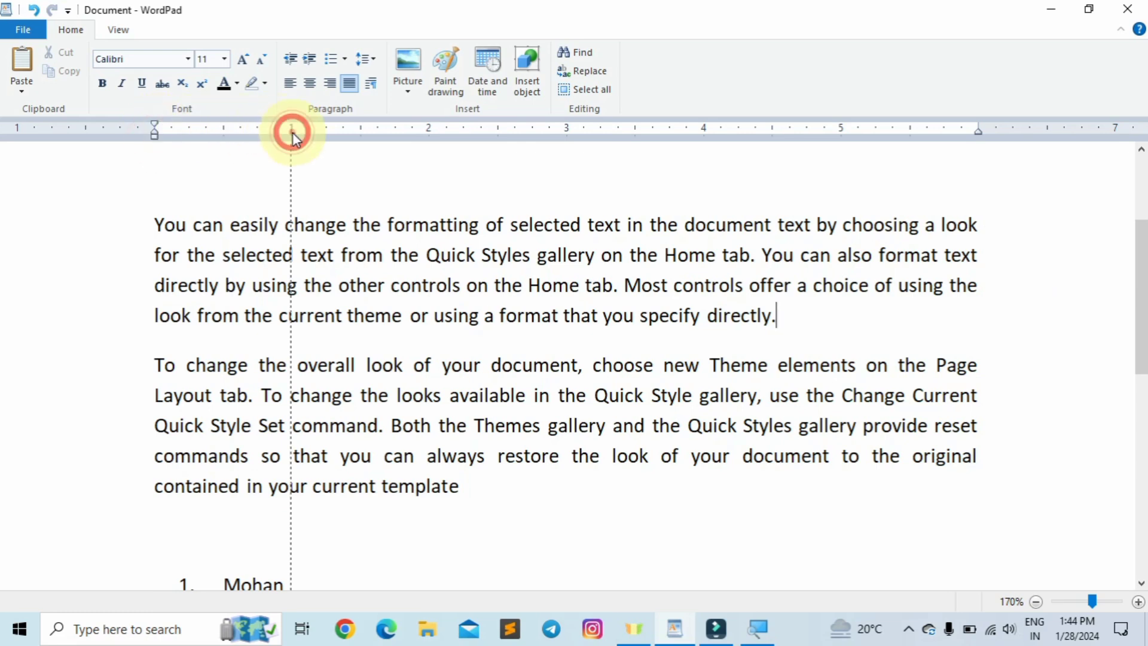
pyautogui.click(428, 137)
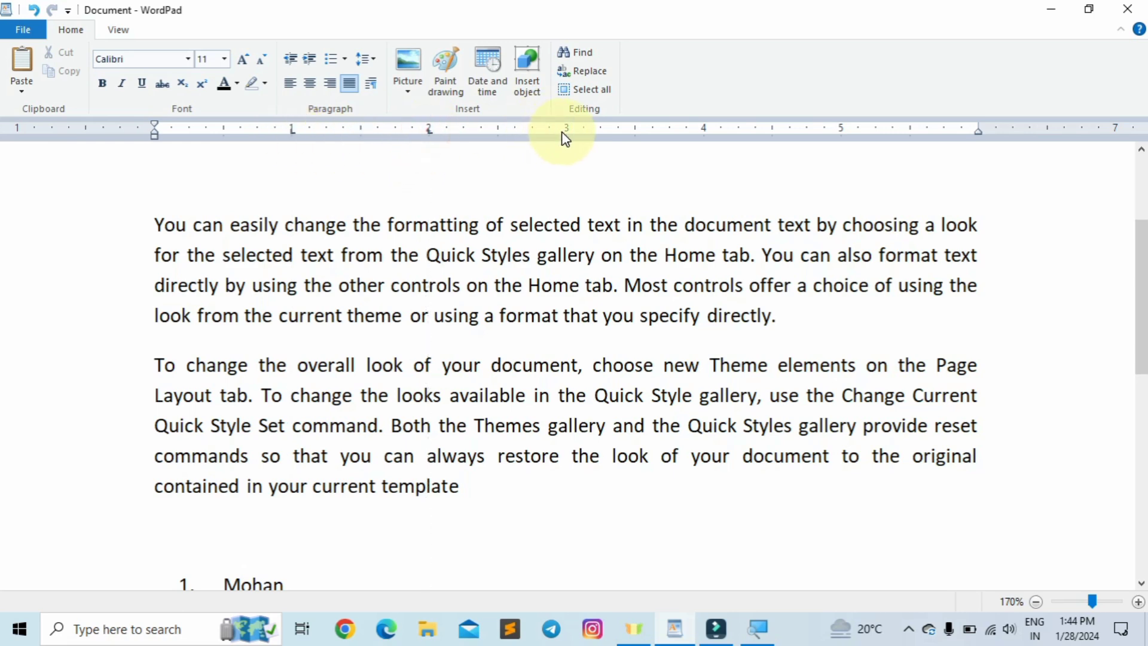
pyautogui.click(703, 132)
pyautogui.click(840, 136)
pyautogui.click(978, 130)
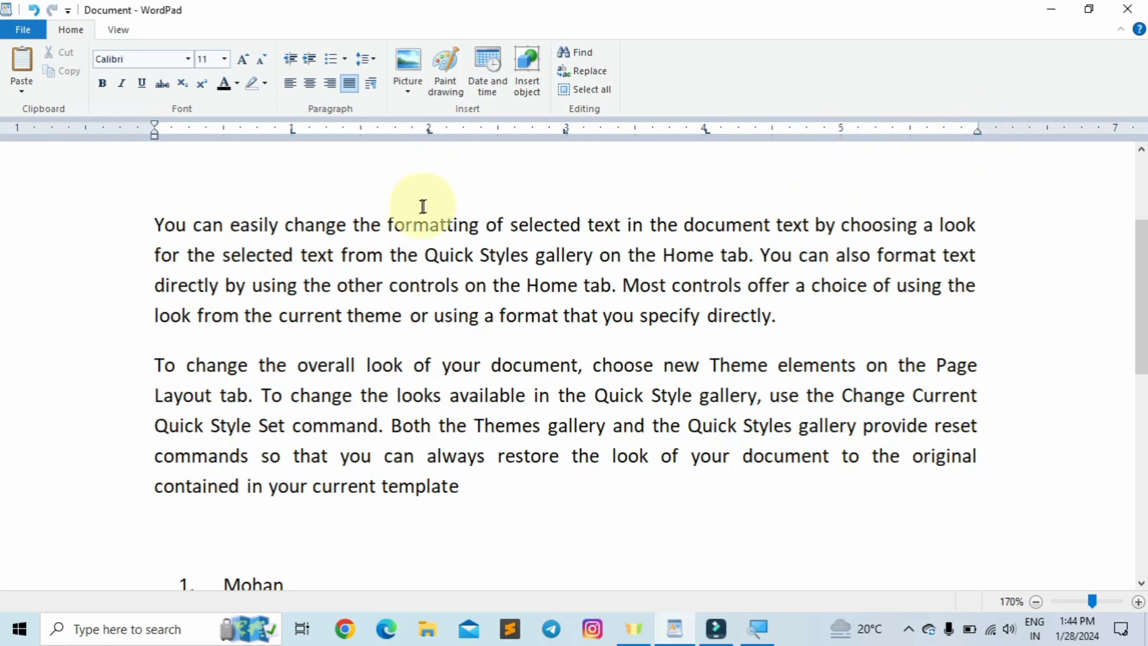
# - Give the paragraph a 1-inch left indent, then increase it to 2 inches
pyautogui.click(374, 88)
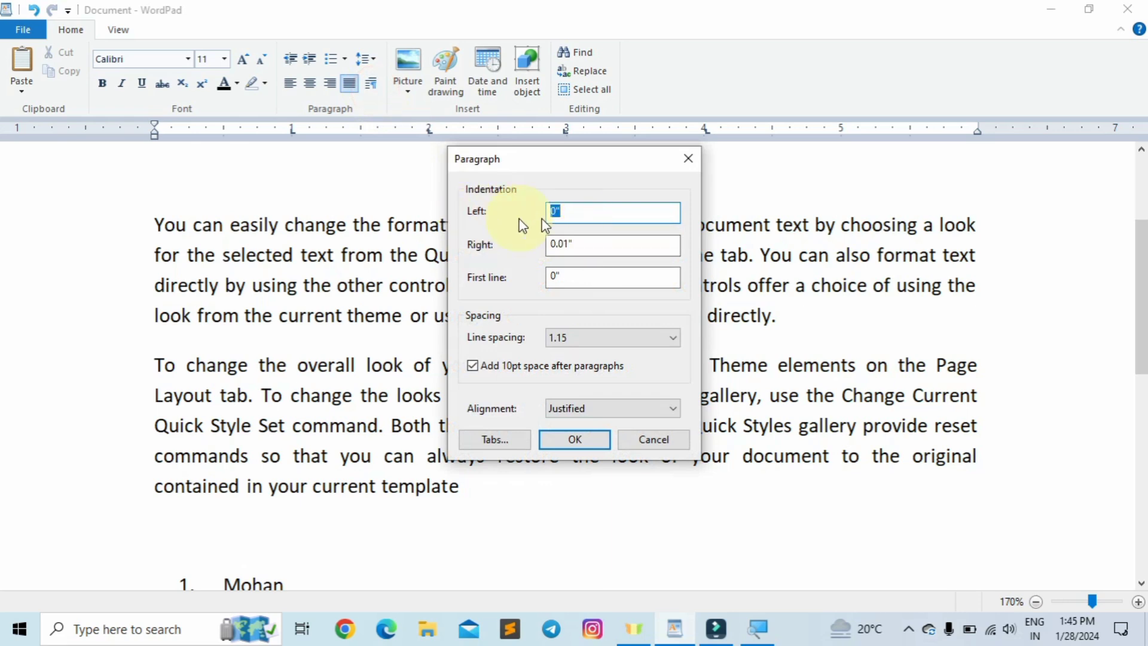
pyautogui.write('1')
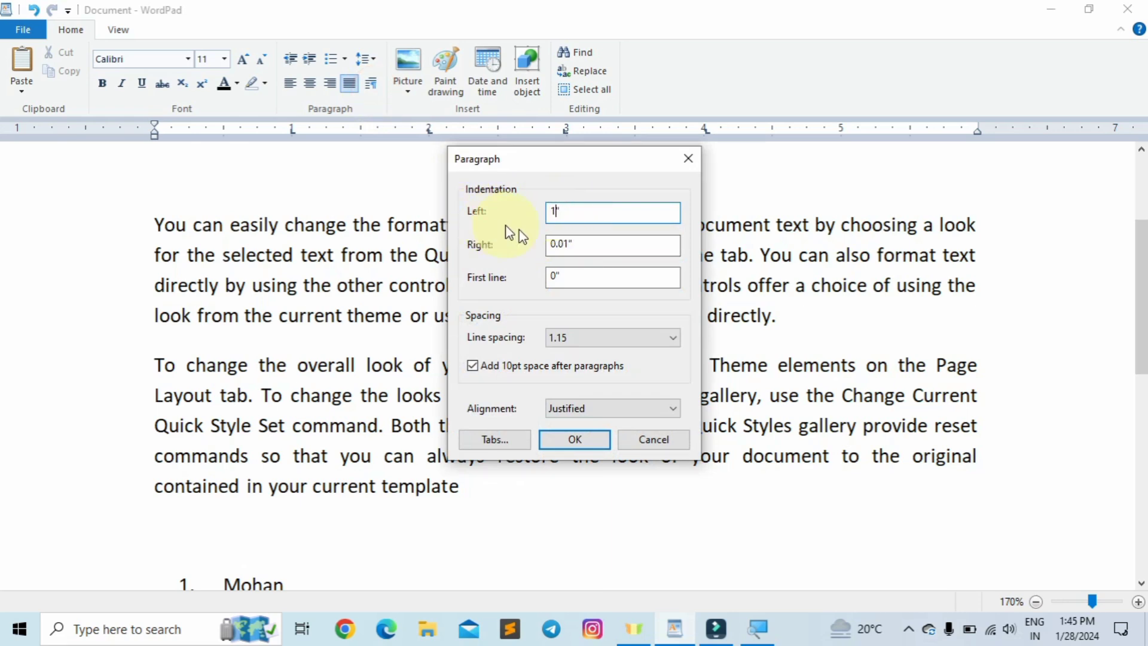
pyautogui.click(157, 223)
pyautogui.click(156, 220)
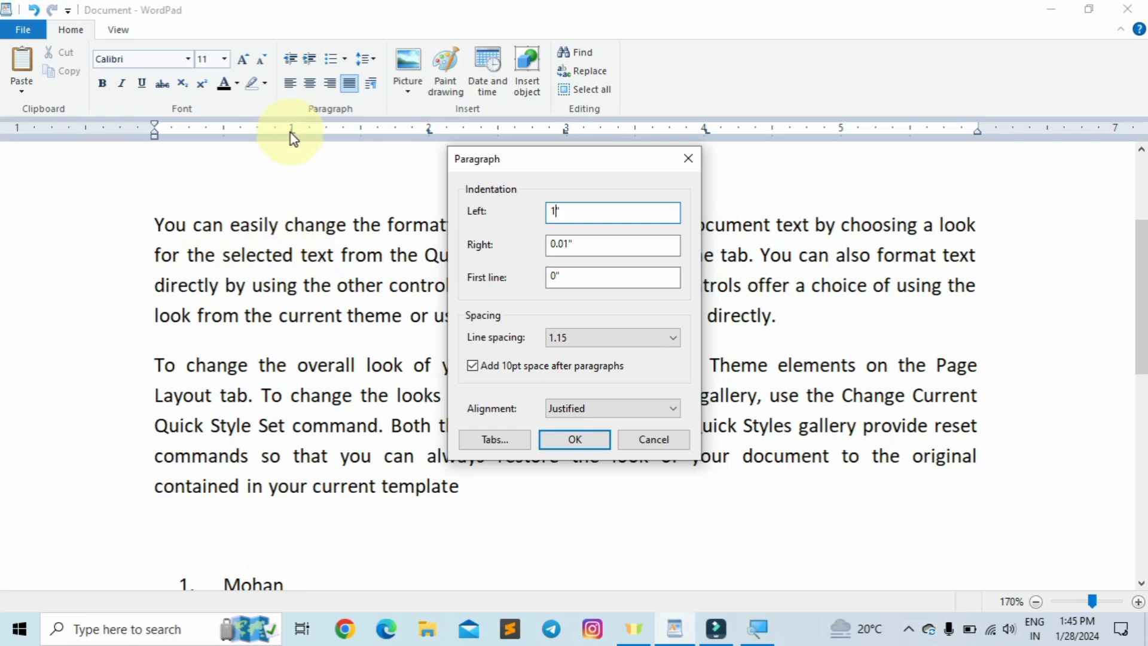
pyautogui.click(575, 439)
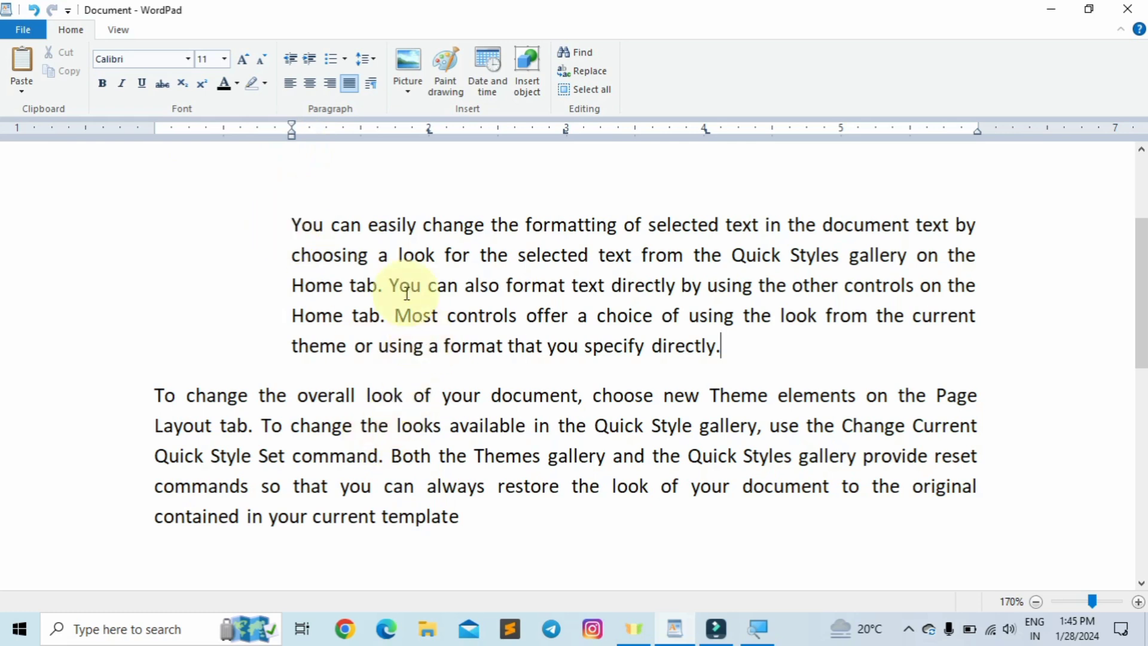
pyautogui.click(372, 83)
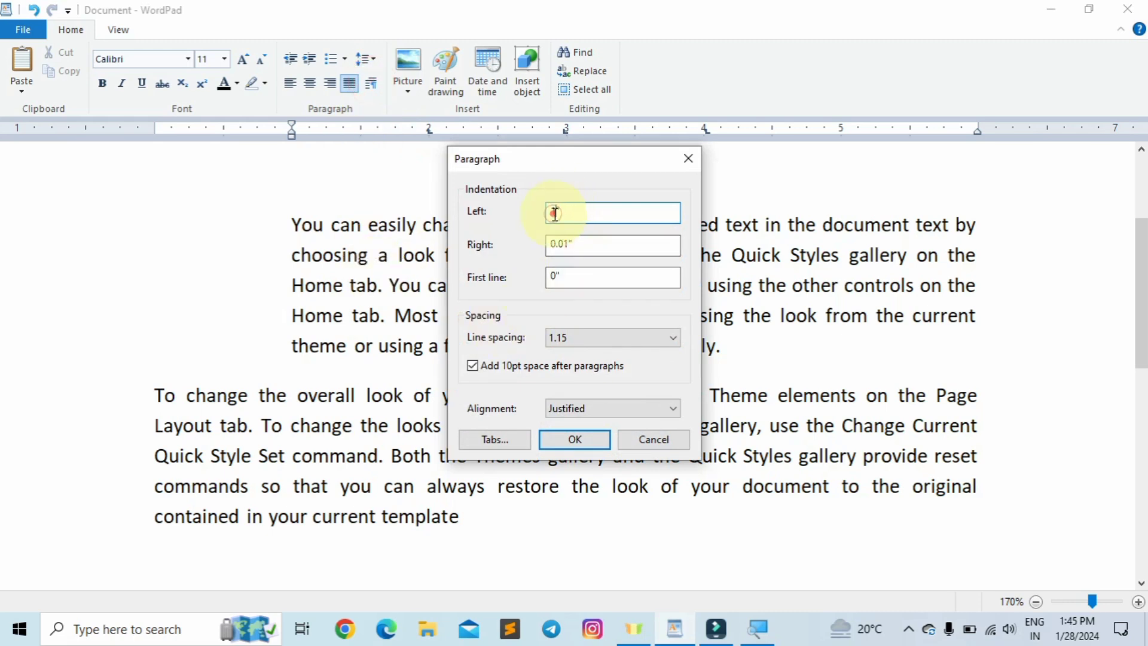
pyautogui.press('BackSpace')
pyautogui.write('2')
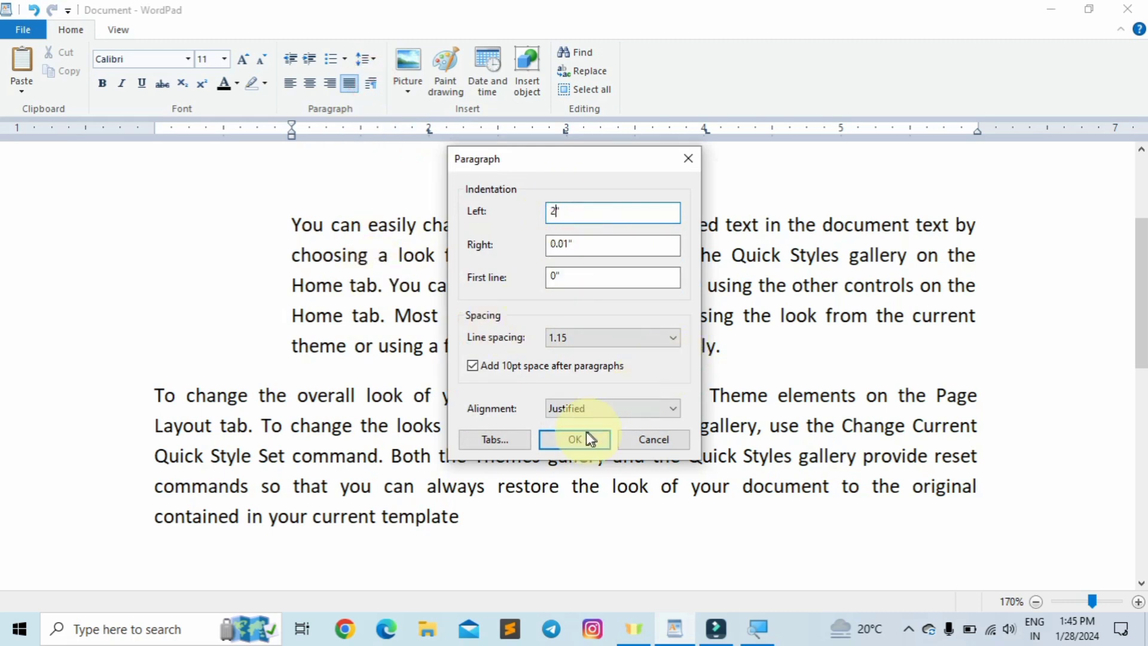
pyautogui.click(574, 439)
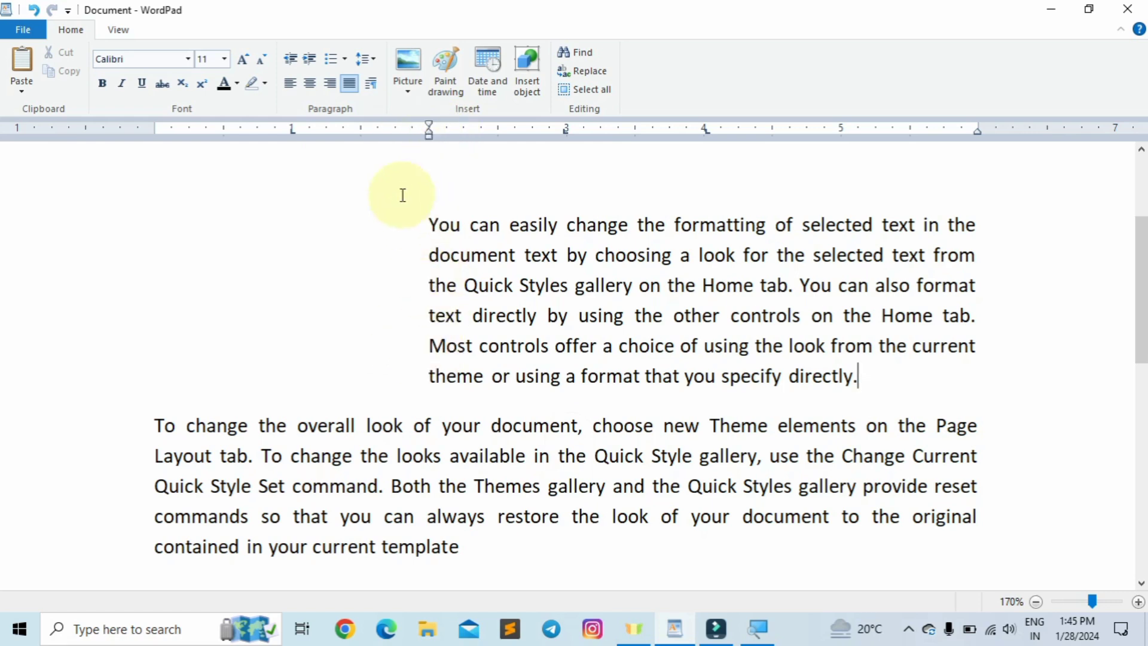
# - Change the paragraph's right indent from 0.01 inch to 1 inch
pyautogui.click(377, 82)
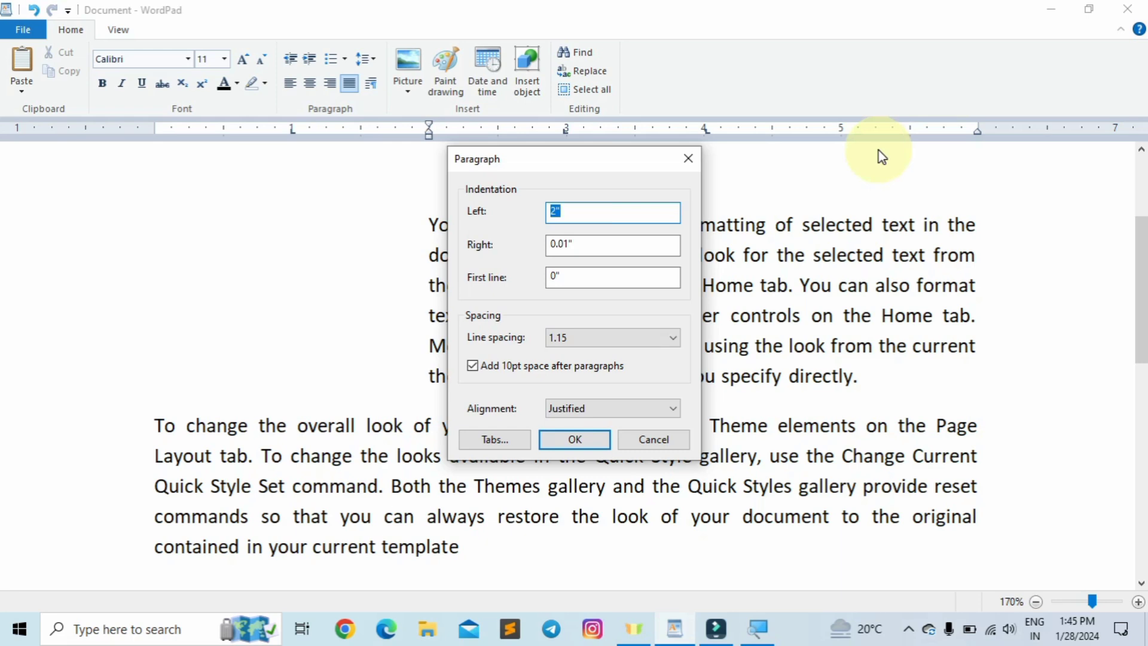
pyautogui.moveTo(565, 243); pyautogui.dragTo(524, 243)
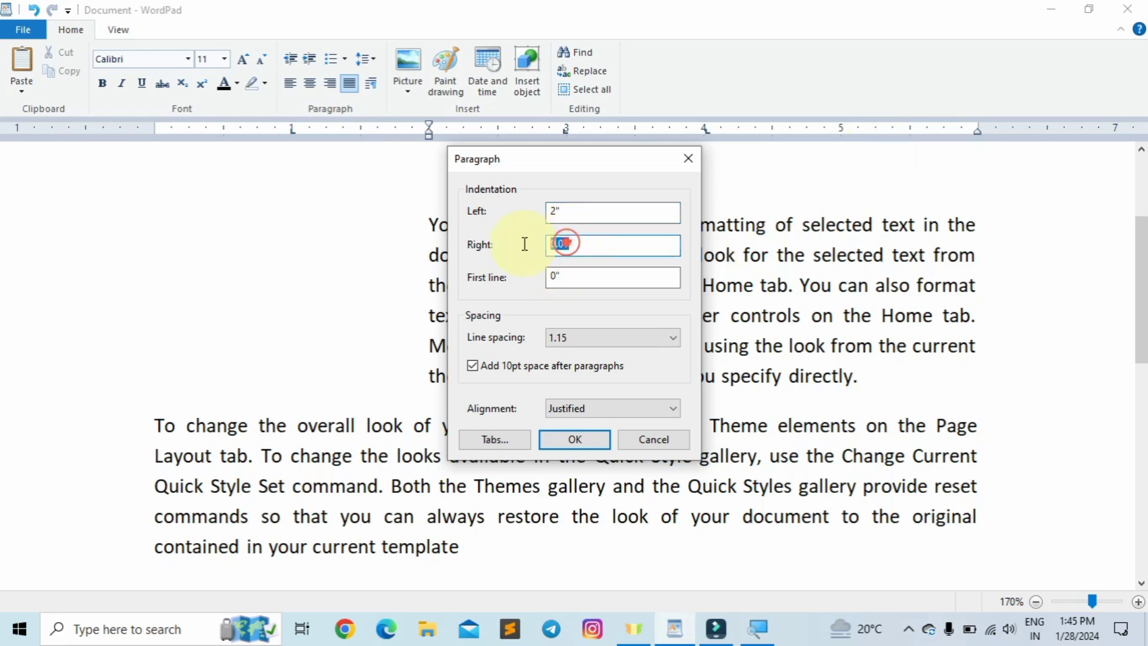
pyautogui.press('BackSpace')
pyautogui.write('1')
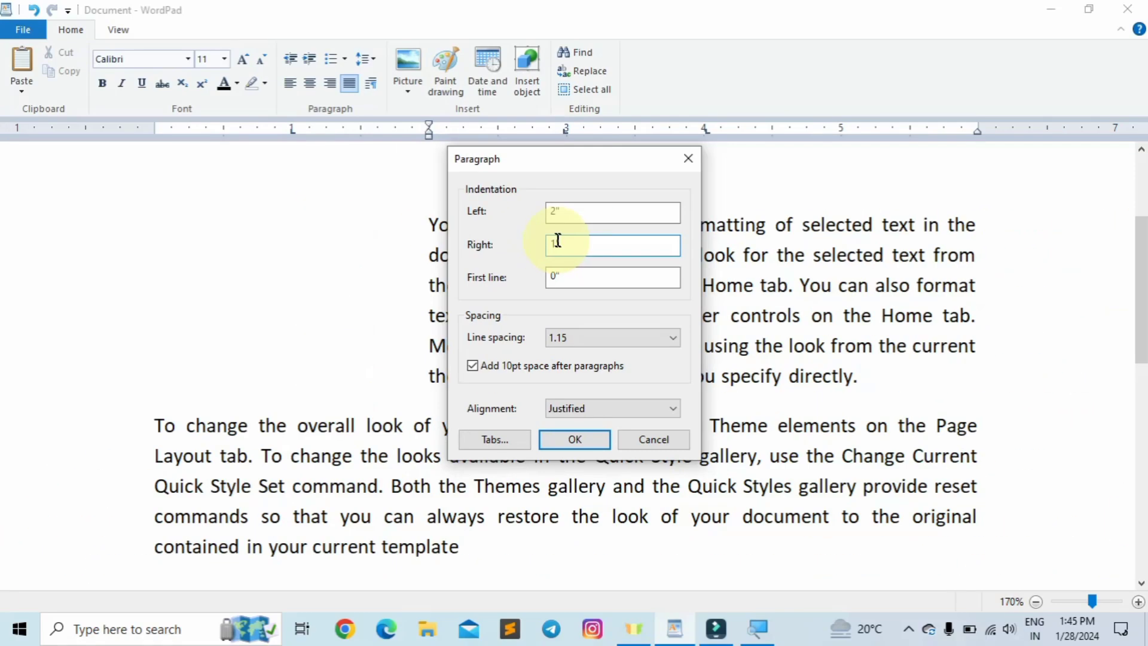
pyautogui.click(589, 436)
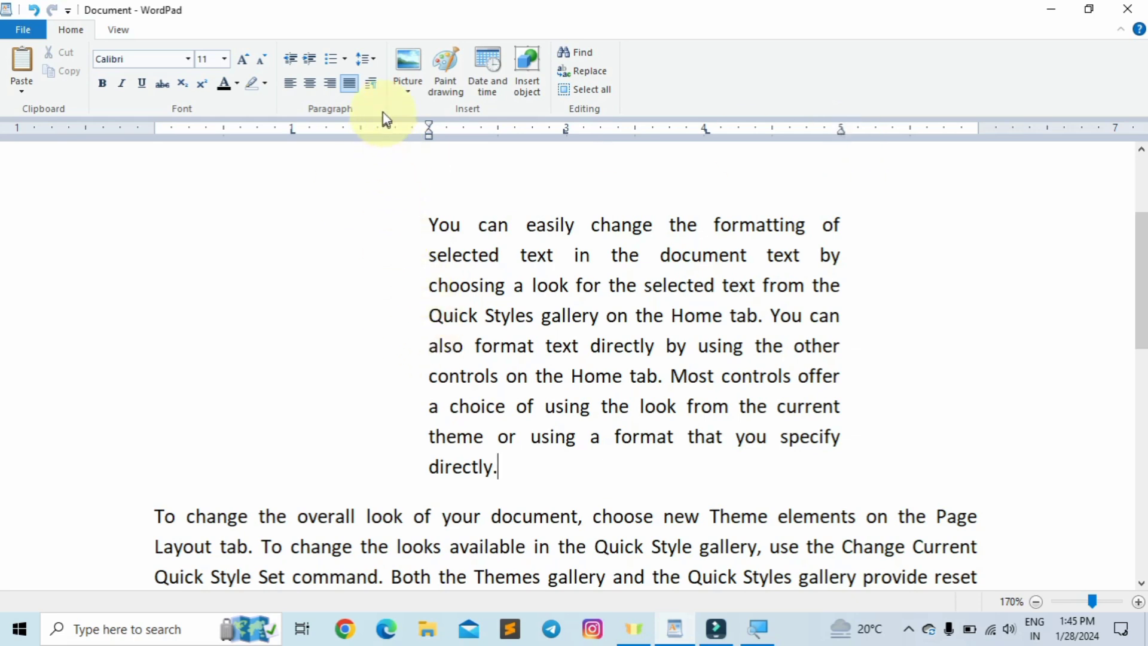
pyautogui.click(377, 82)
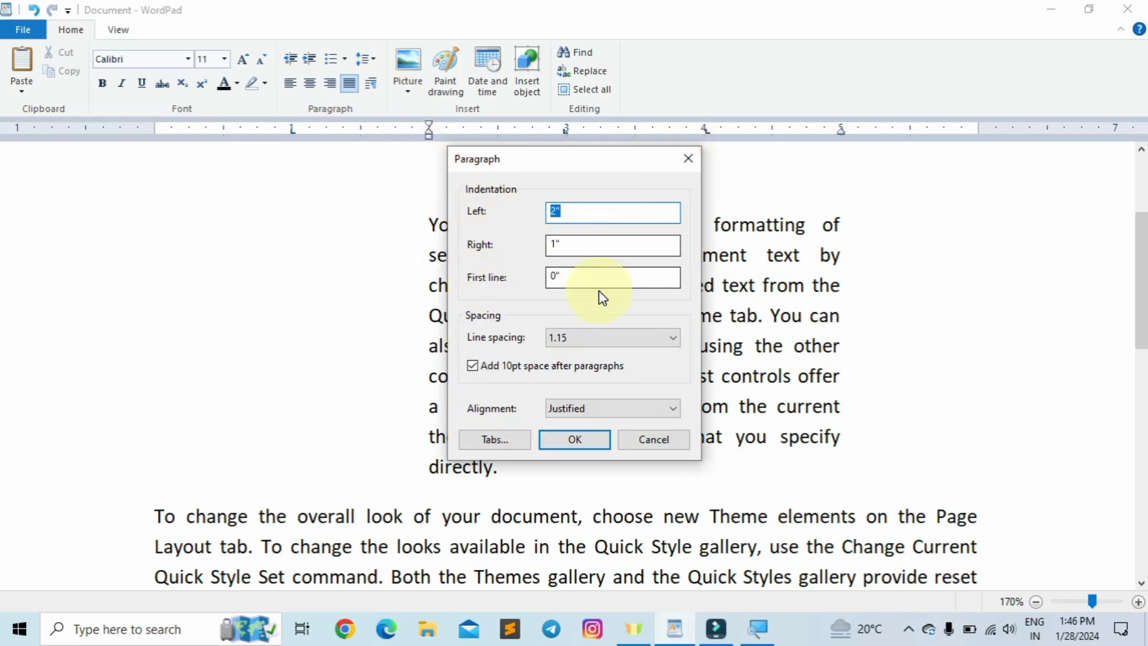
# - Set a 1-inch first-line indent on the 'To change the overall look' paragraph
pyautogui.click(689, 157)
pyautogui.scroll(-2, 440, 524)
pyautogui.click(484, 498)
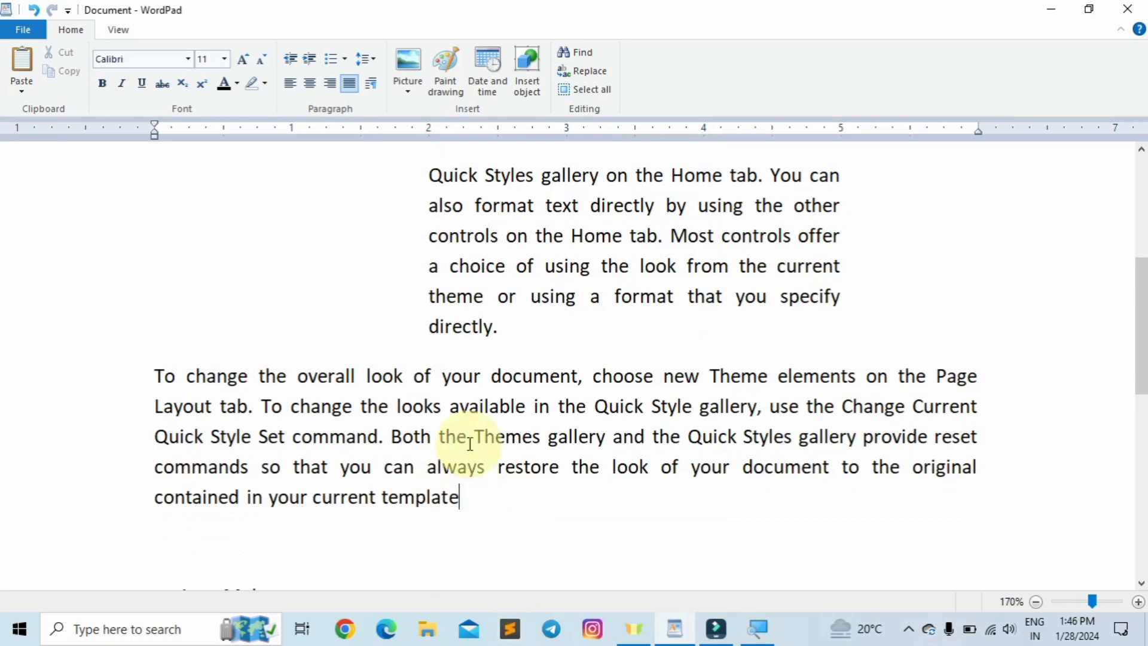
pyautogui.scroll(1, 472, 460)
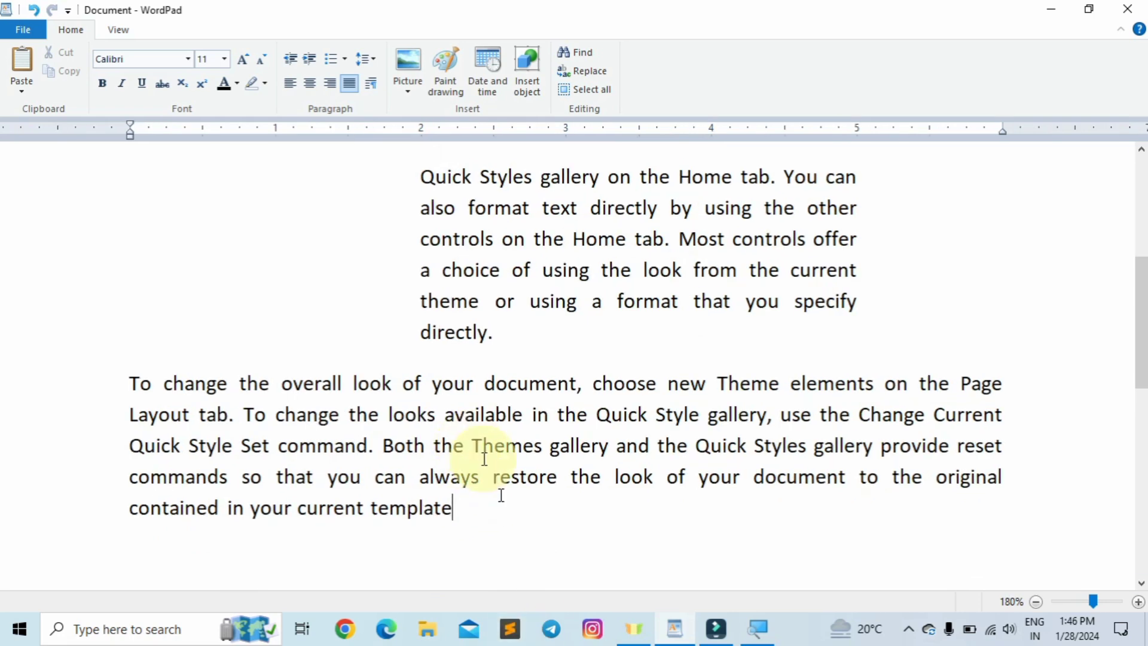
pyautogui.click(372, 85)
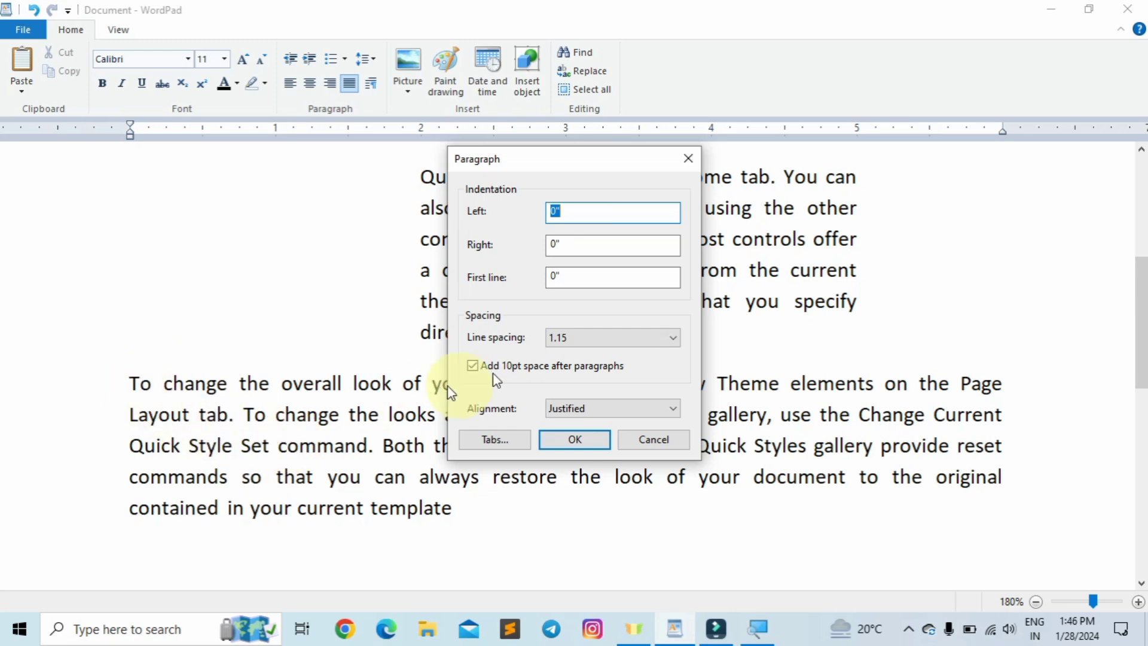
pyautogui.click(554, 275)
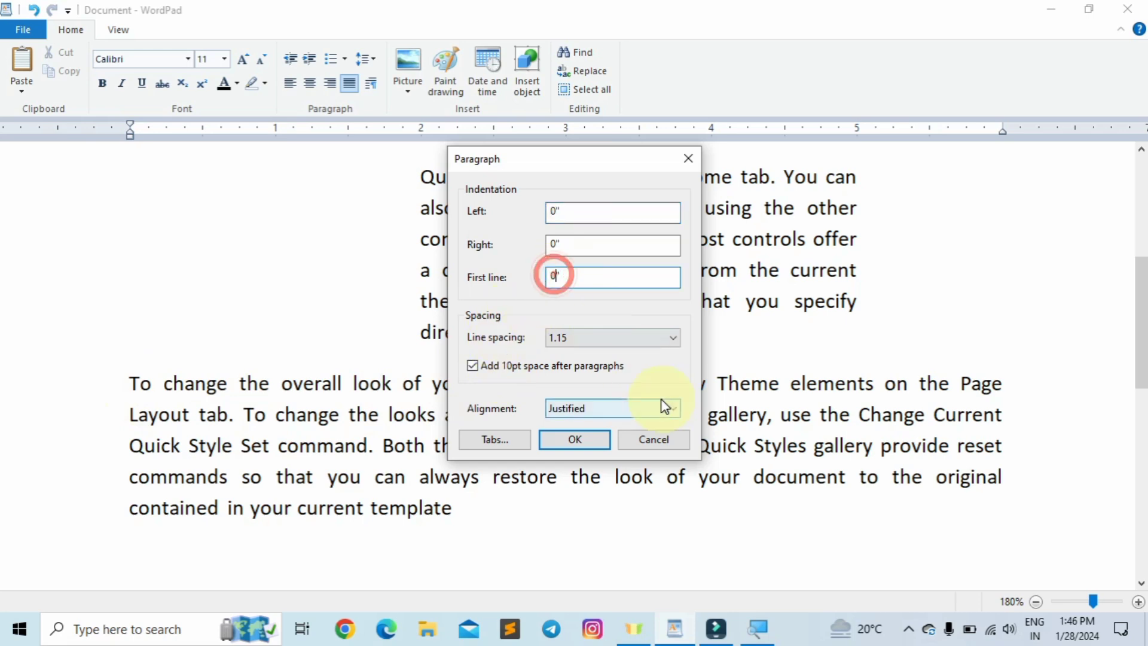
pyautogui.press('BackSpace')
pyautogui.write('1')
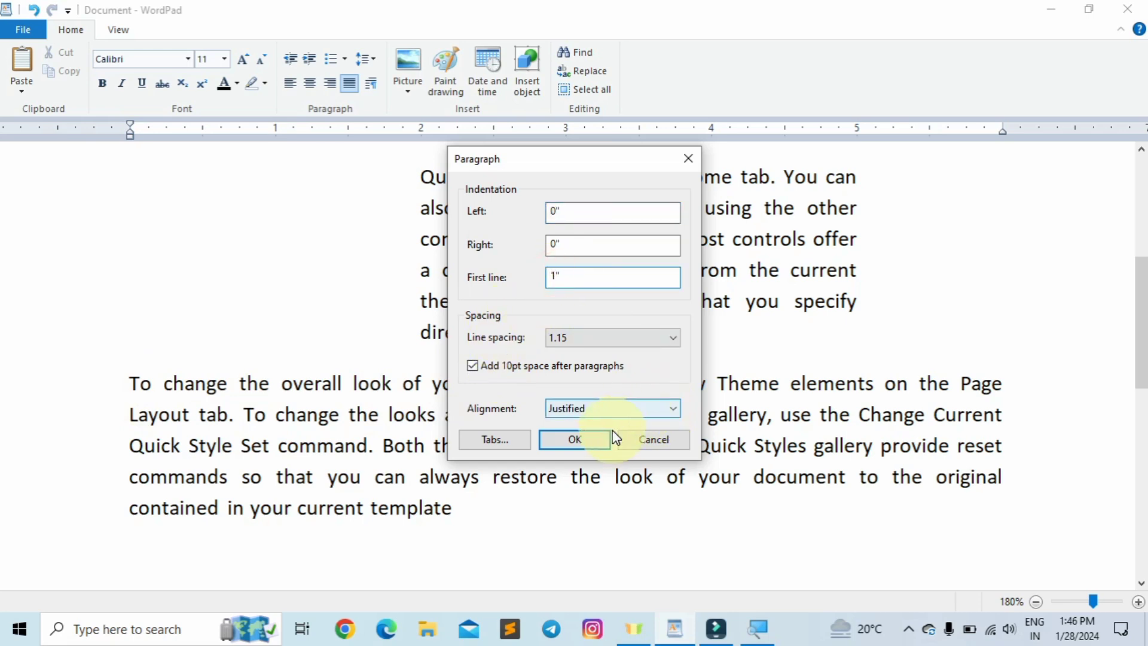
pyautogui.click(584, 443)
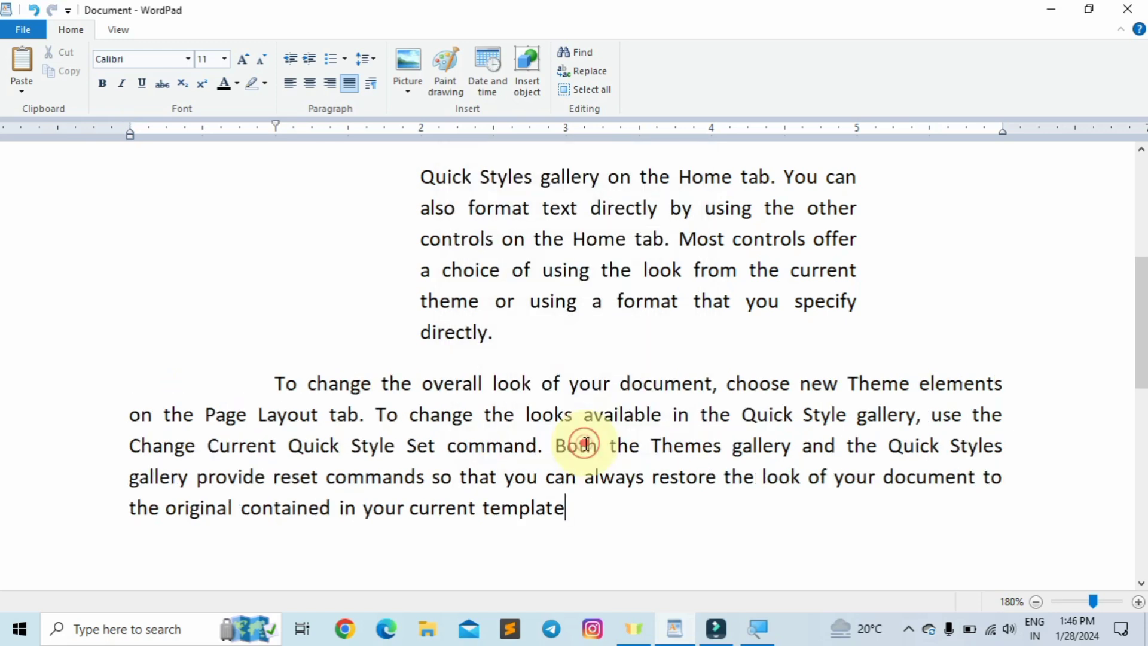
# - Select the 'To change the overall look' paragraph and set its line spacing to 2.00
pyautogui.moveTo(584, 504); pyautogui.dragTo(205, 427)
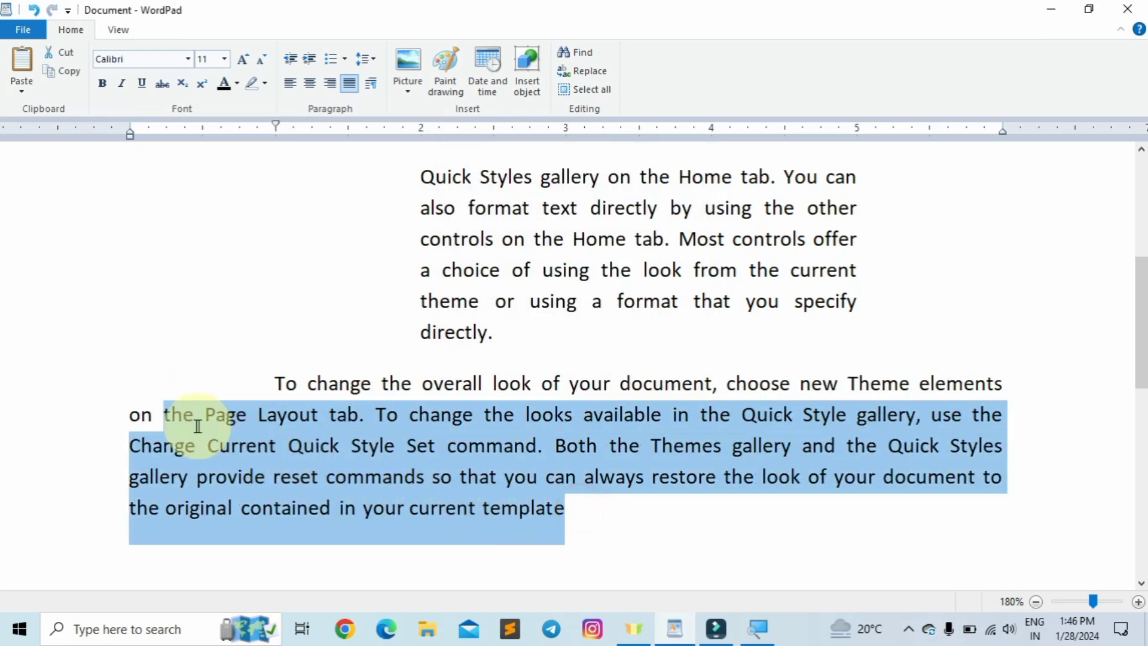
pyautogui.click(205, 397)
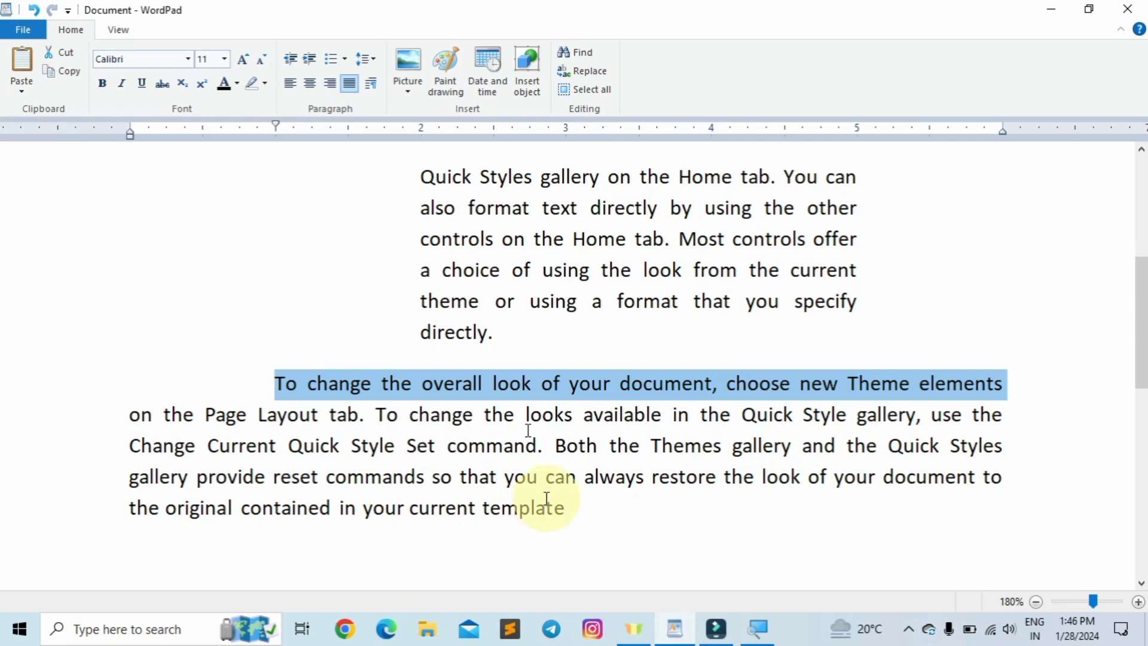
pyautogui.click(376, 82)
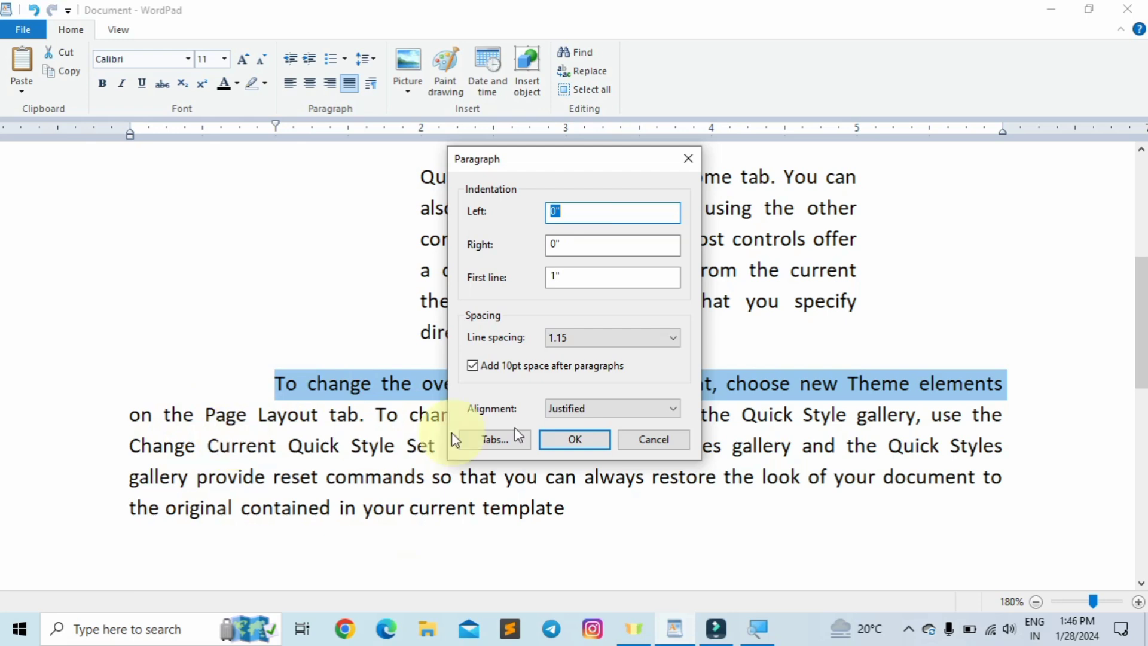
pyautogui.click(637, 339)
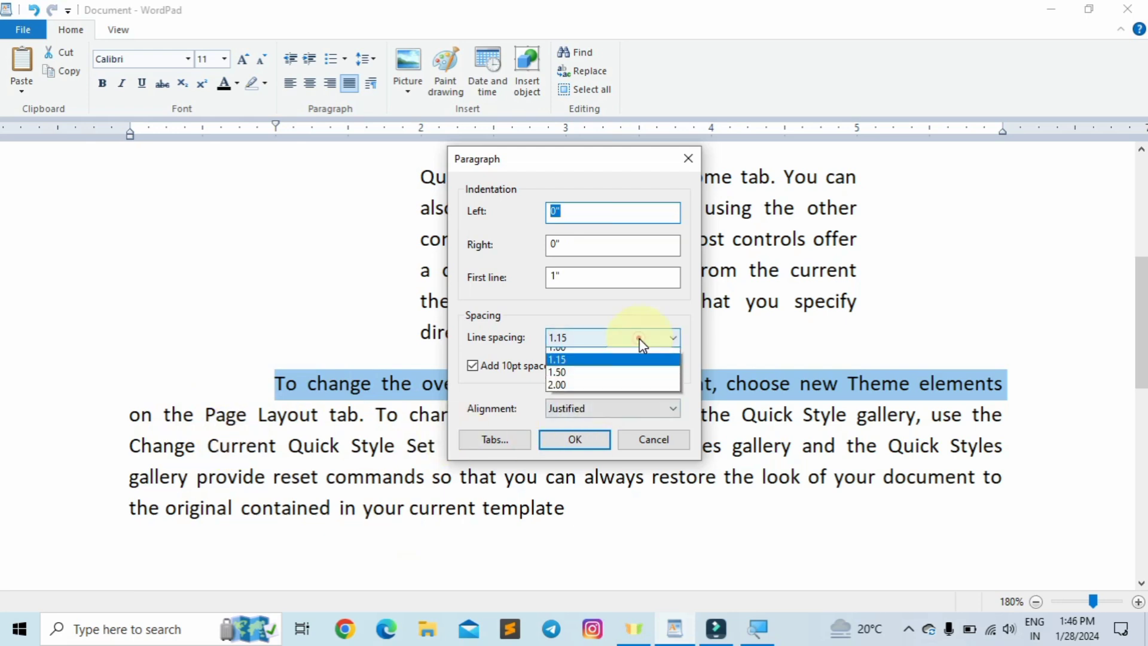
pyautogui.click(560, 392)
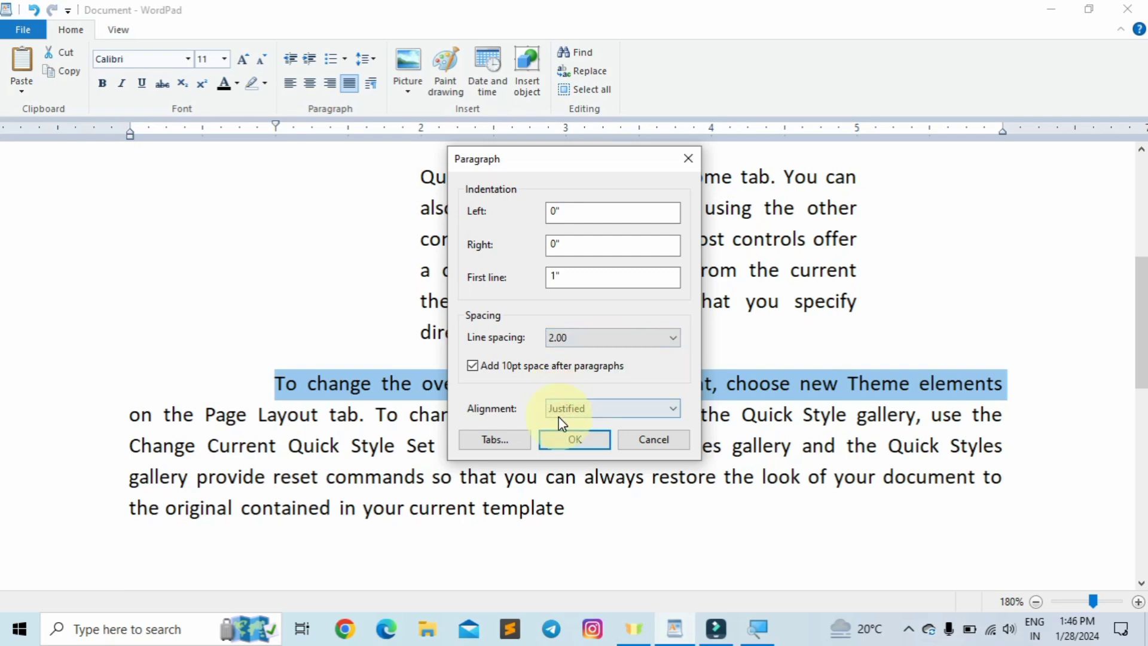
pyautogui.click(565, 441)
pyautogui.scroll(-2, 579, 505)
pyautogui.scroll(1, 579, 505)
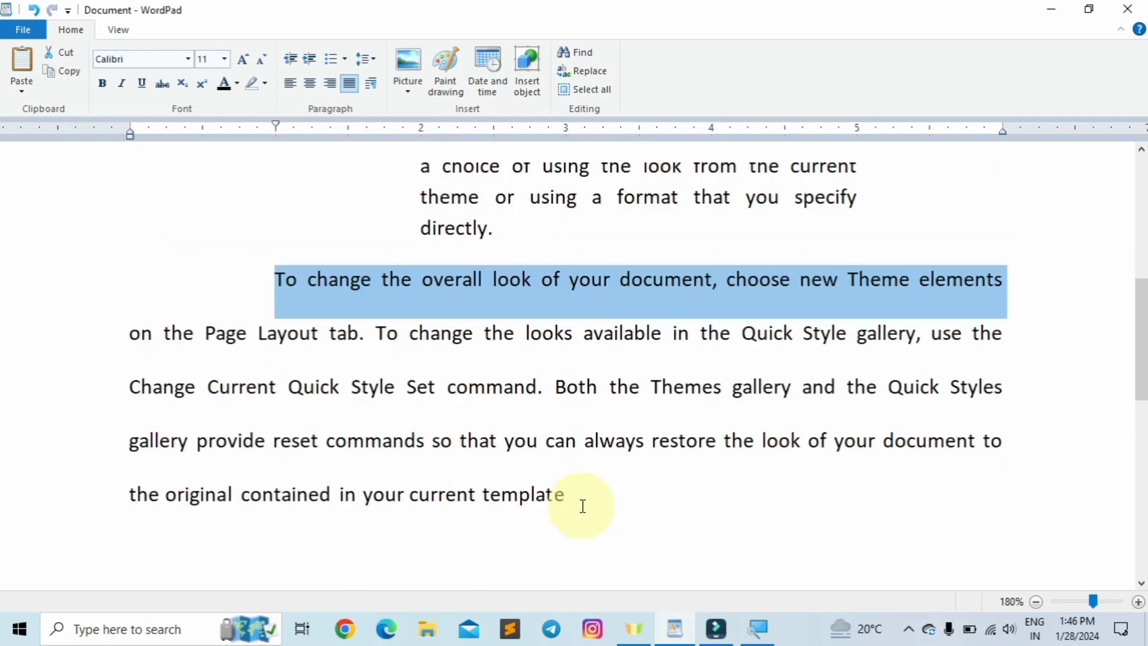
# - Switch the double-spaced paragraph's alignment from Justified to Left in the Paragraph settings
pyautogui.moveTo(584, 505); pyautogui.dragTo(256, 297)
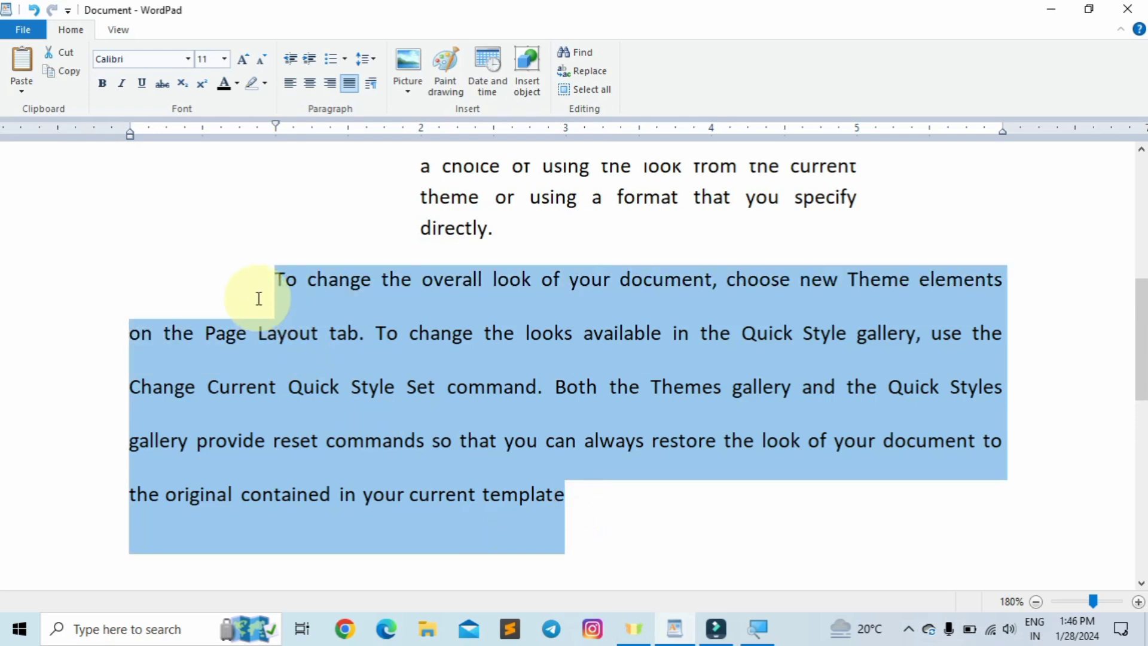
pyautogui.click(428, 386)
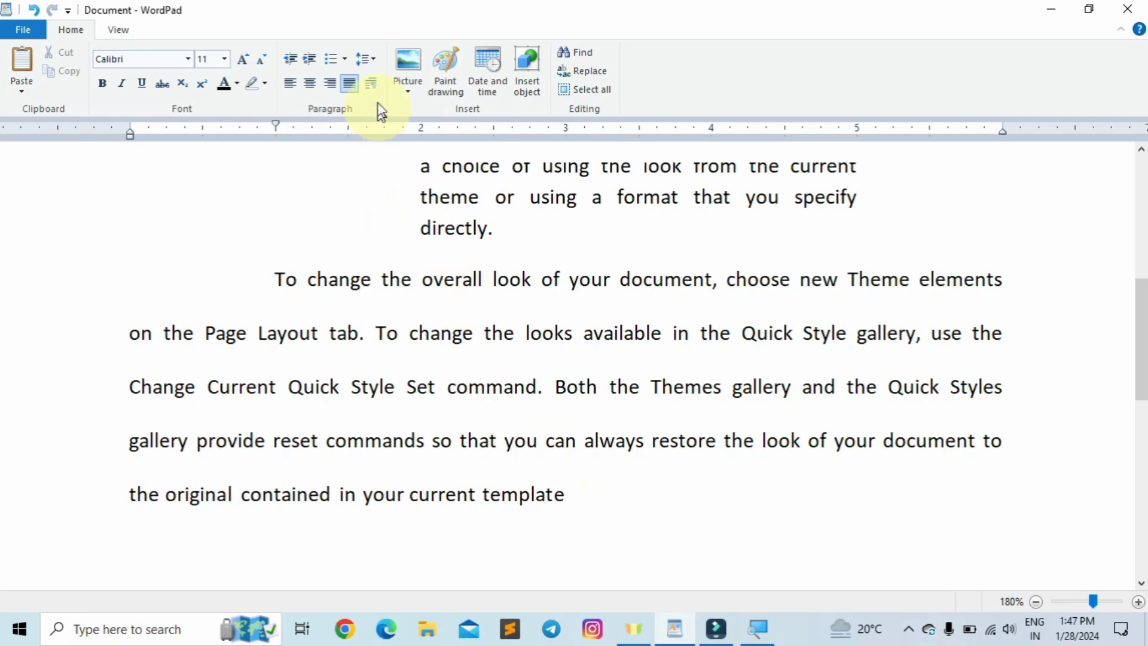
pyautogui.click(374, 88)
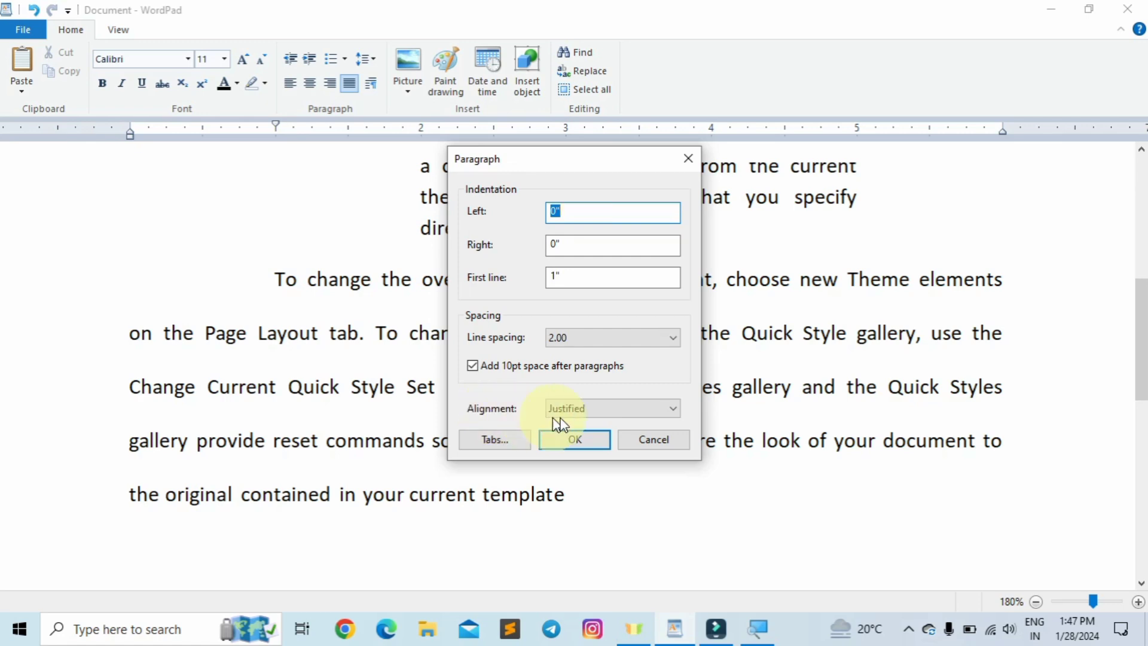
pyautogui.click(582, 410)
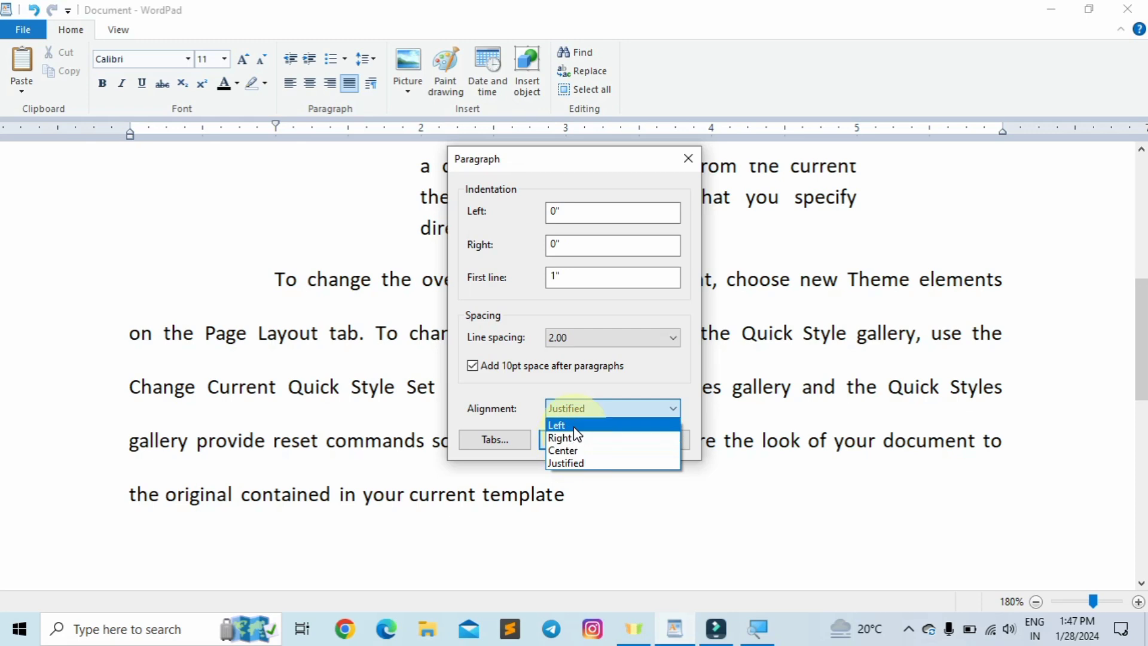
pyautogui.click(572, 425)
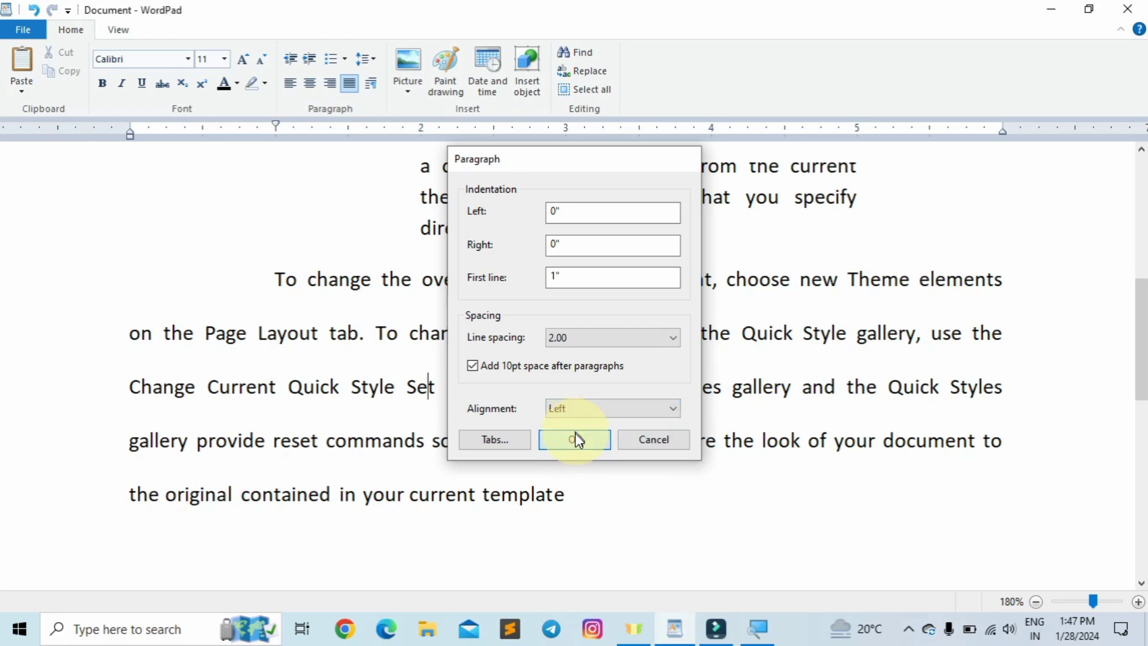
pyautogui.click(574, 432)
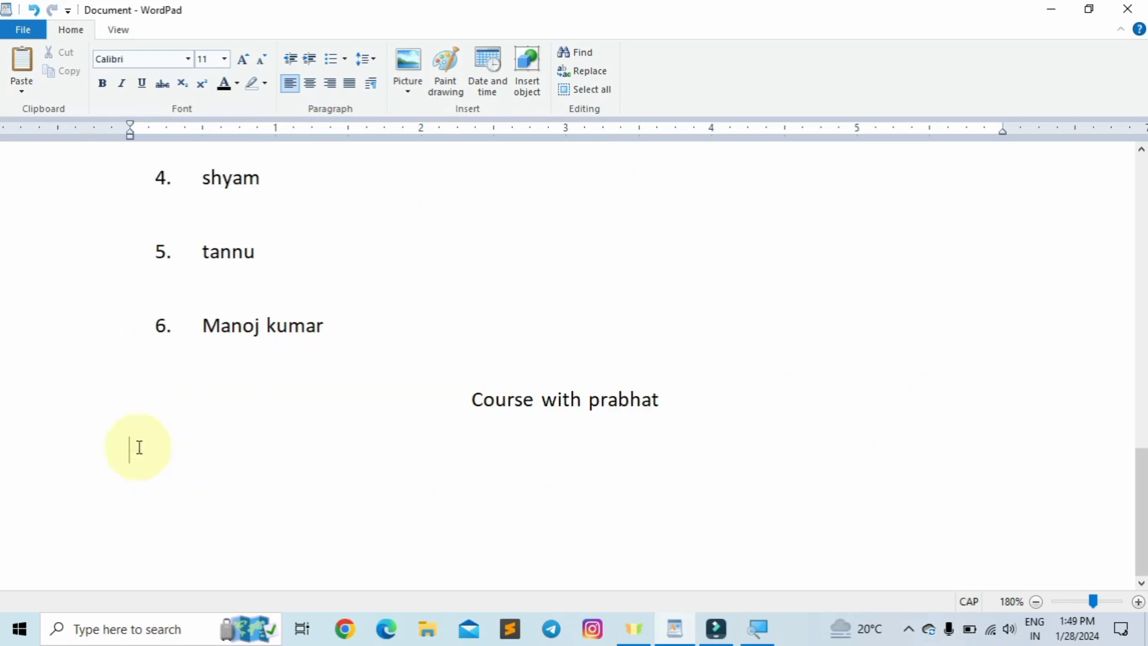
# - On the empty line below the course title, add tab stops at 3 and 4 inches
pyautogui.click(136, 447)
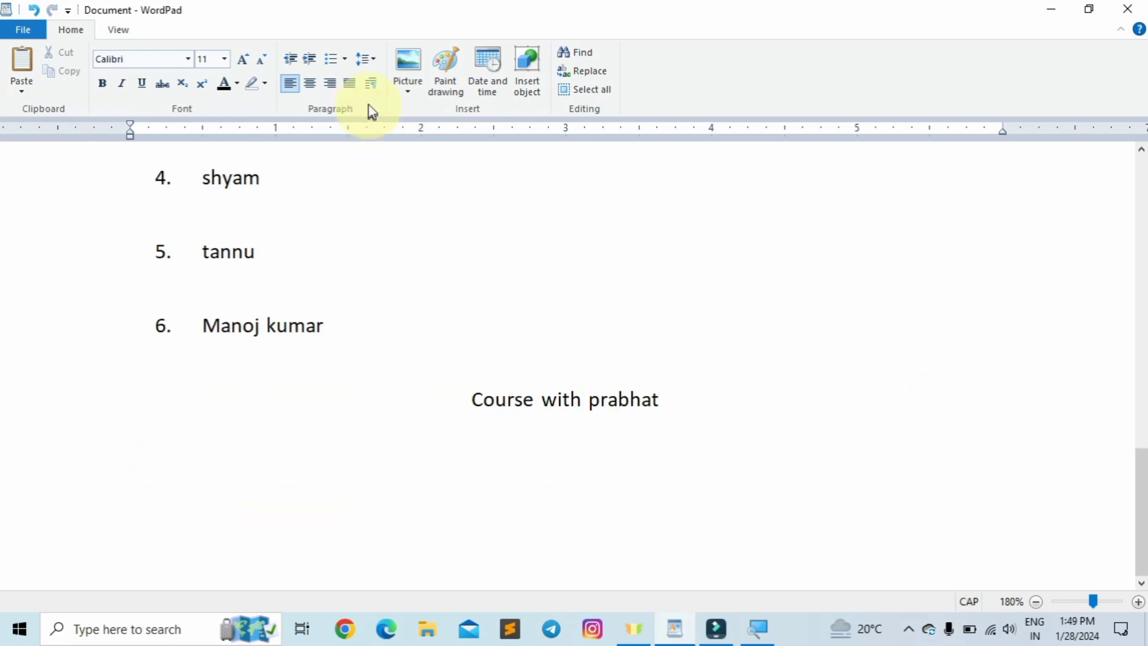
pyautogui.click(368, 85)
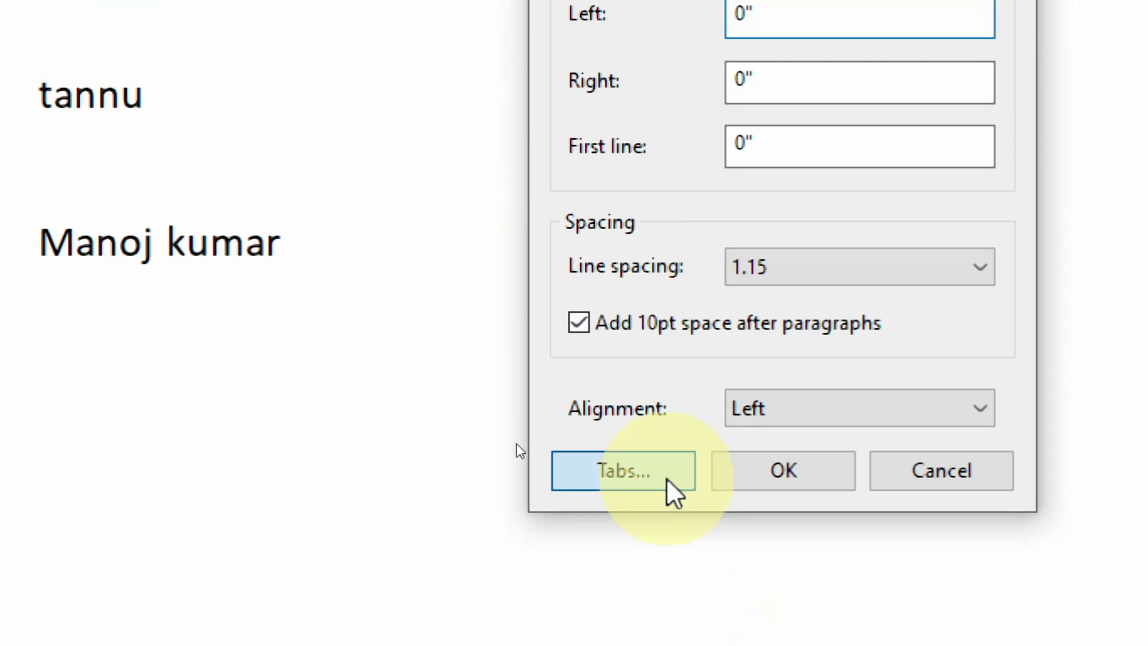
pyautogui.click(670, 481)
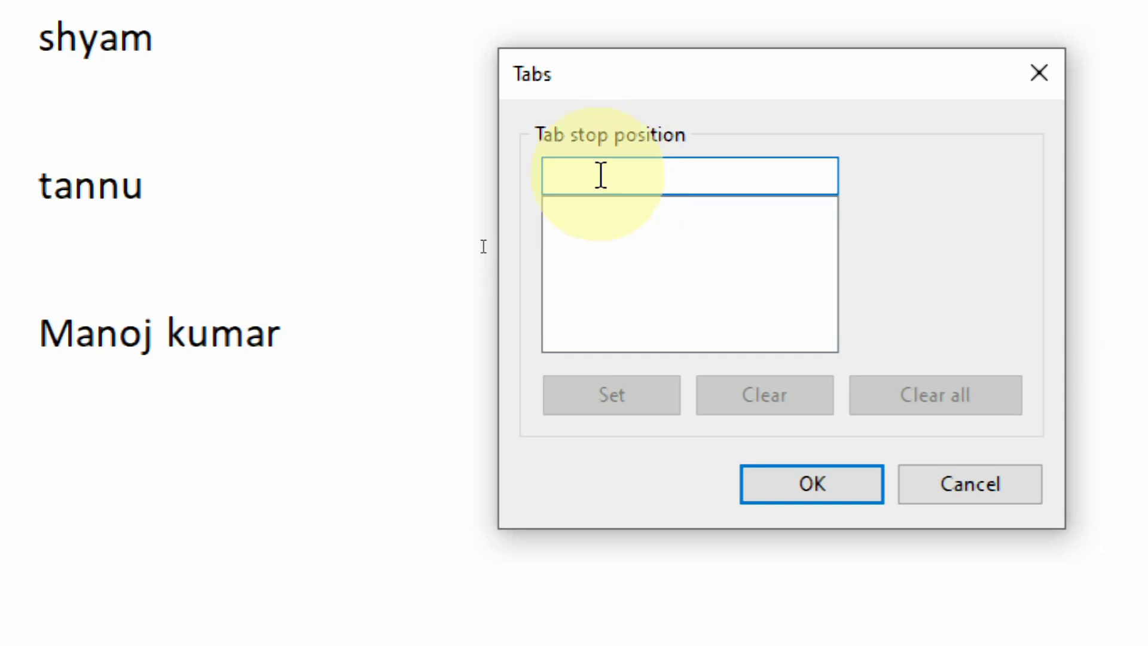
pyautogui.write('3')
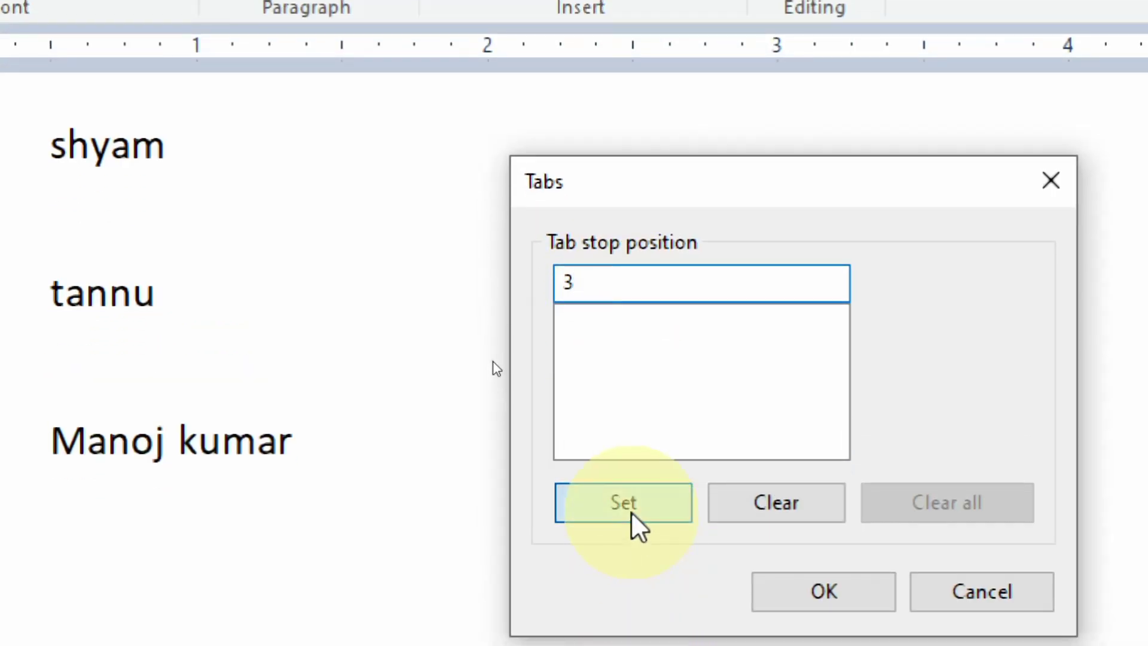
pyautogui.click(632, 536)
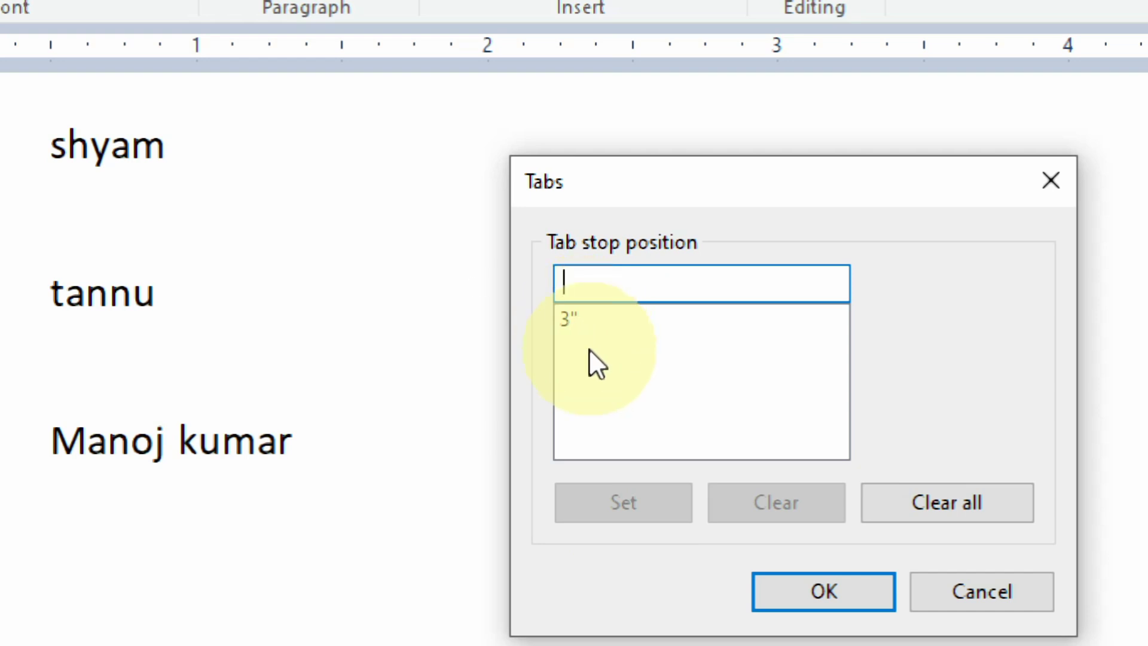
pyautogui.write('4')
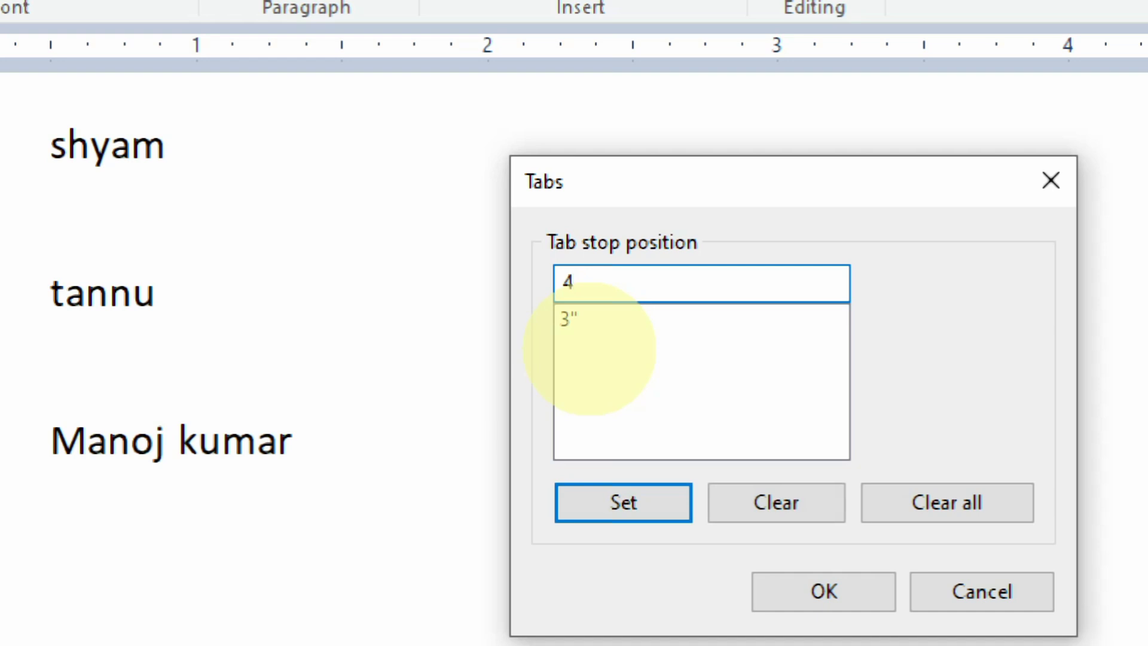
pyautogui.click(816, 595)
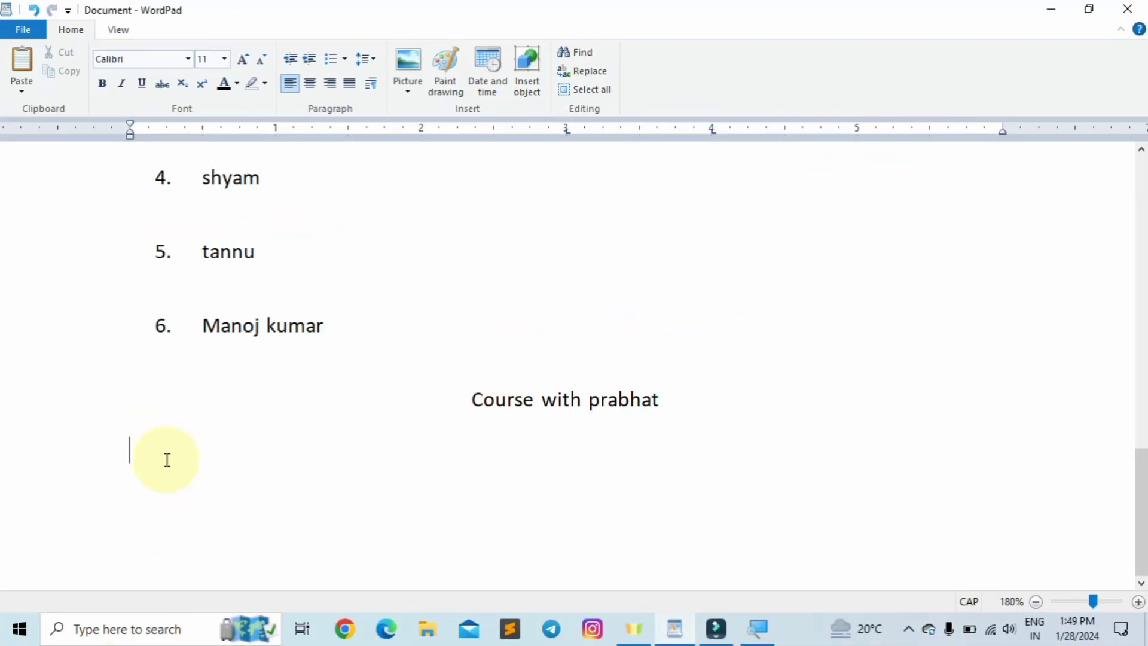
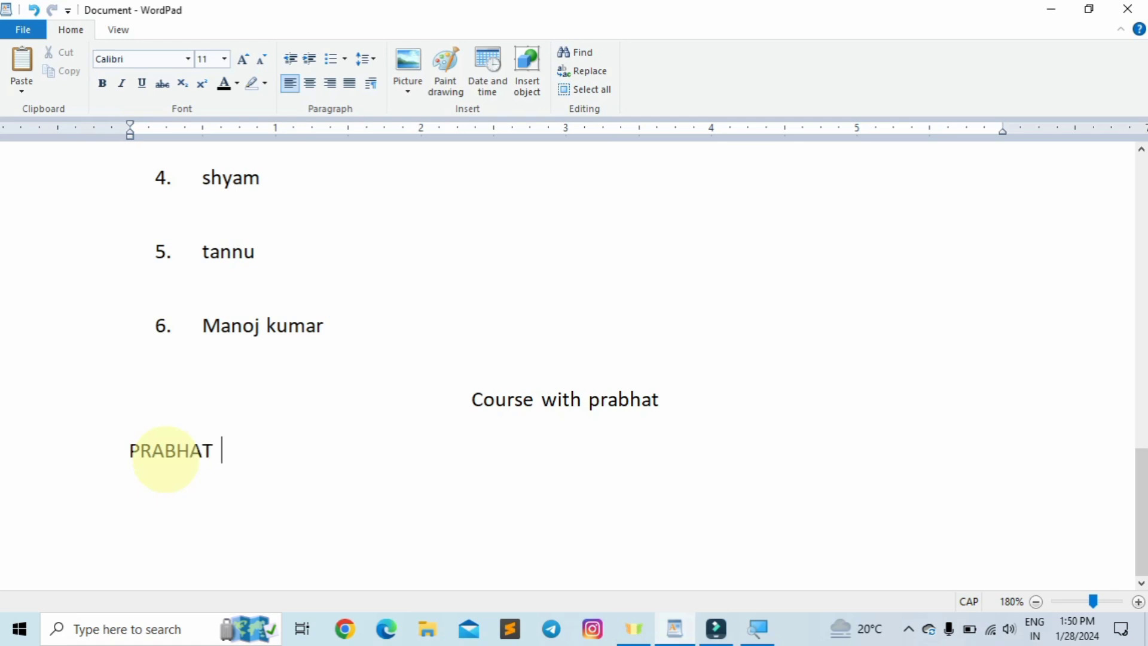
# - Enter the capitalised first name, then the surname aligned at the 3-inch tab stop
pyautogui.press('Tab')
pyautogui.press('Tab')
pyautogui.press('Tab')
pyautogui.press('Tab')
pyautogui.press('Tab')
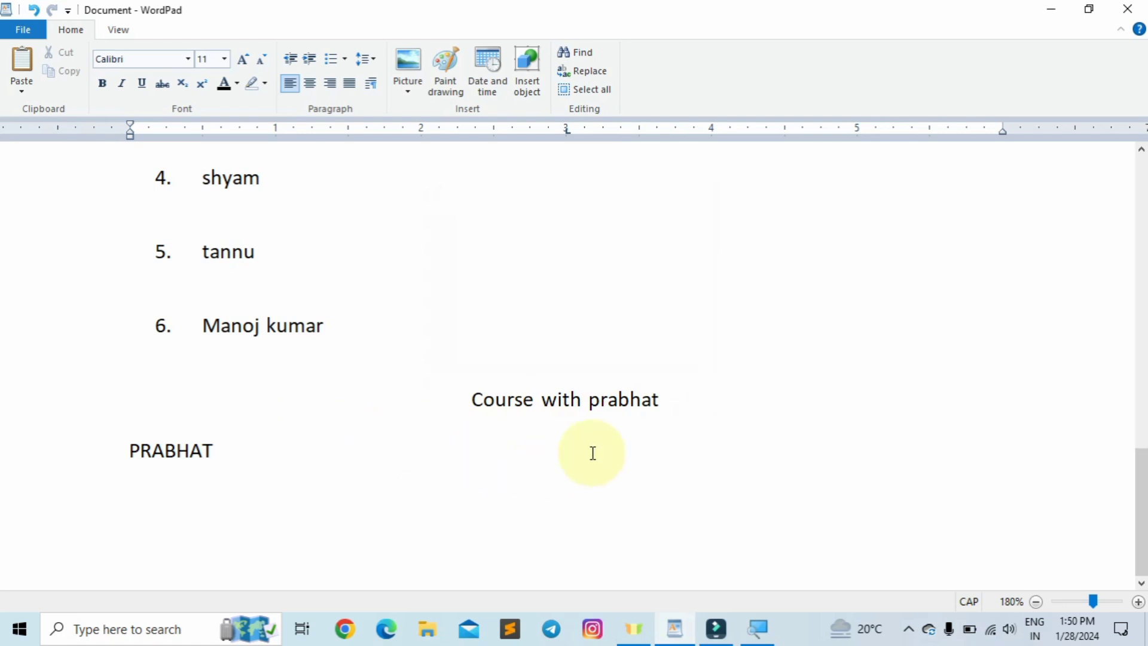
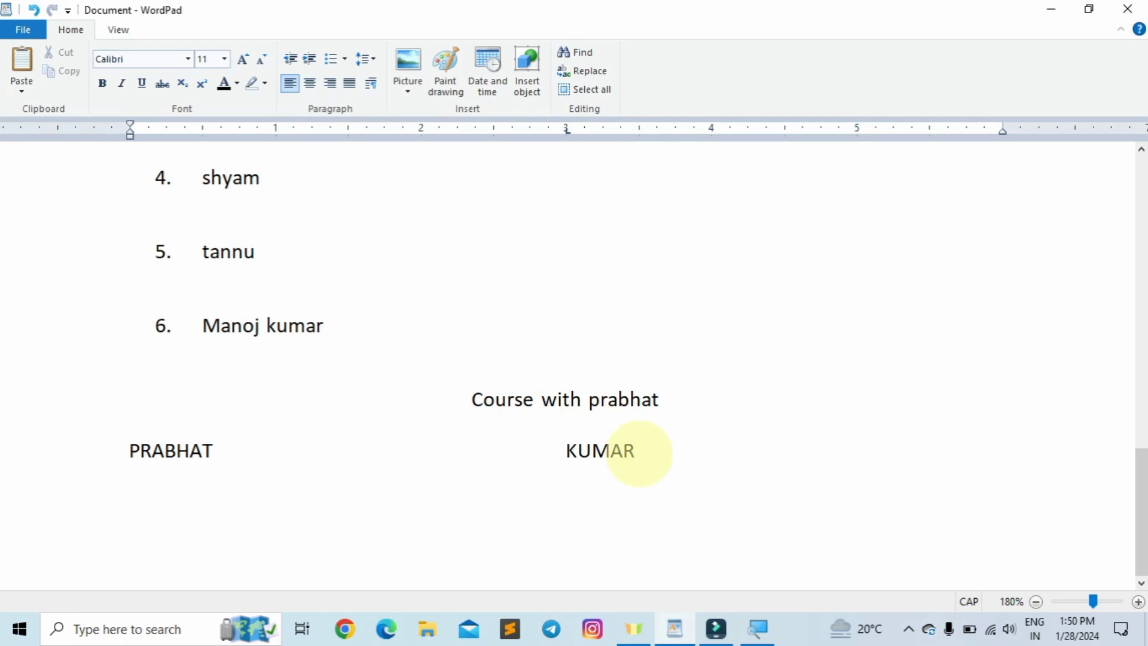
# - Check the Paragraph settings for the name line, leaving them unchanged
pyautogui.click(720, 449)
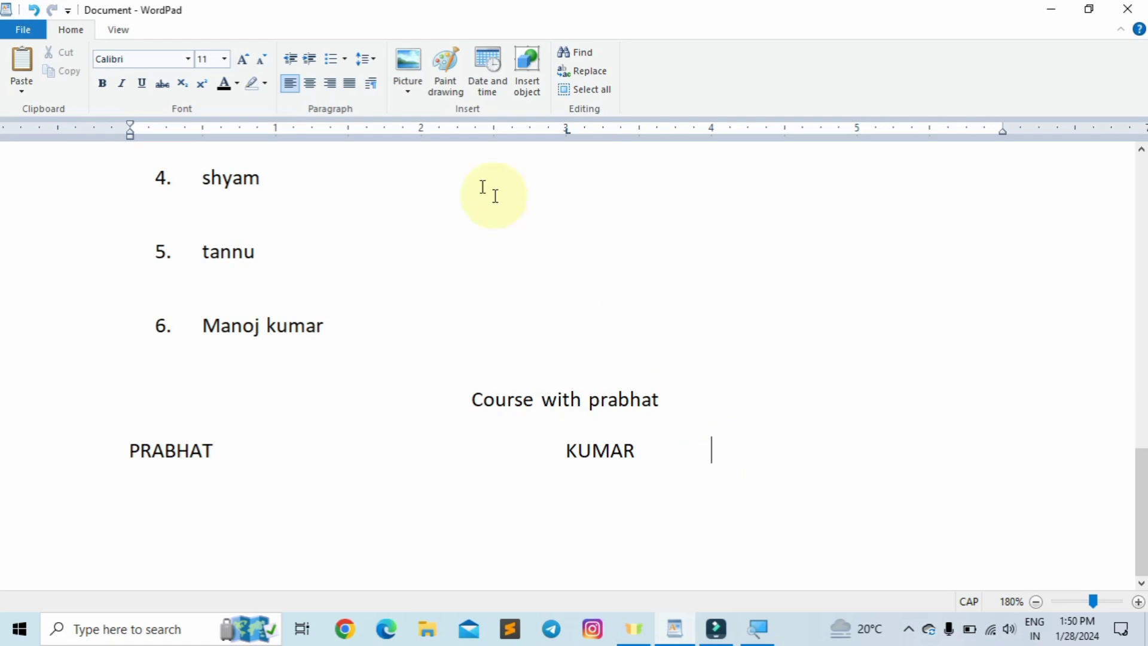
pyautogui.click(377, 83)
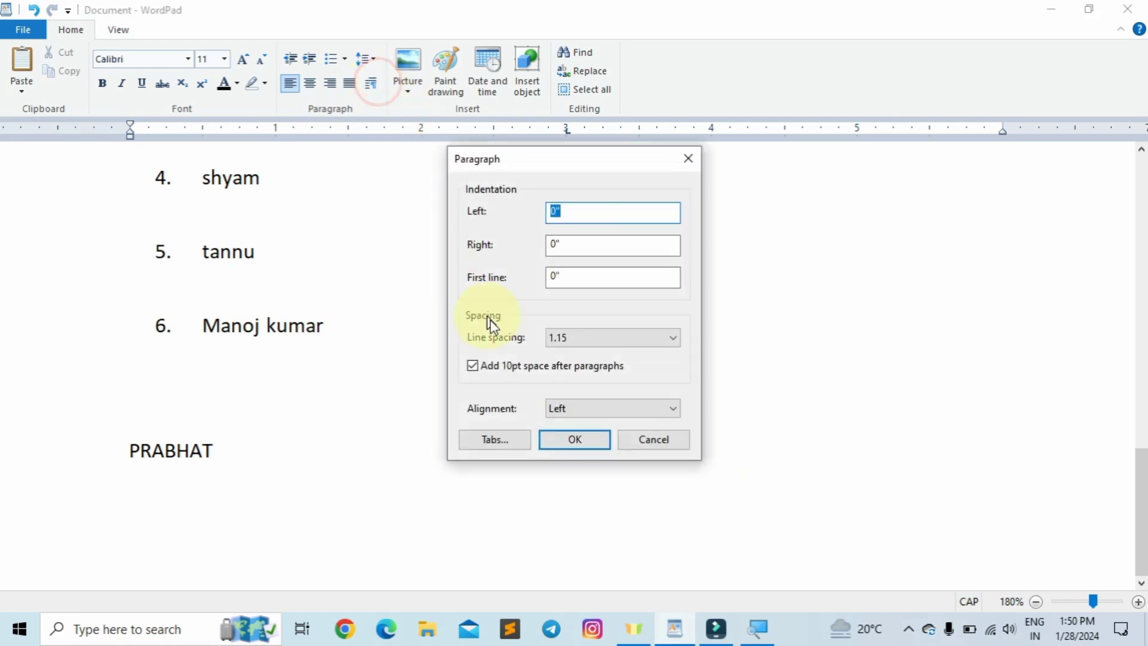
pyautogui.click(572, 437)
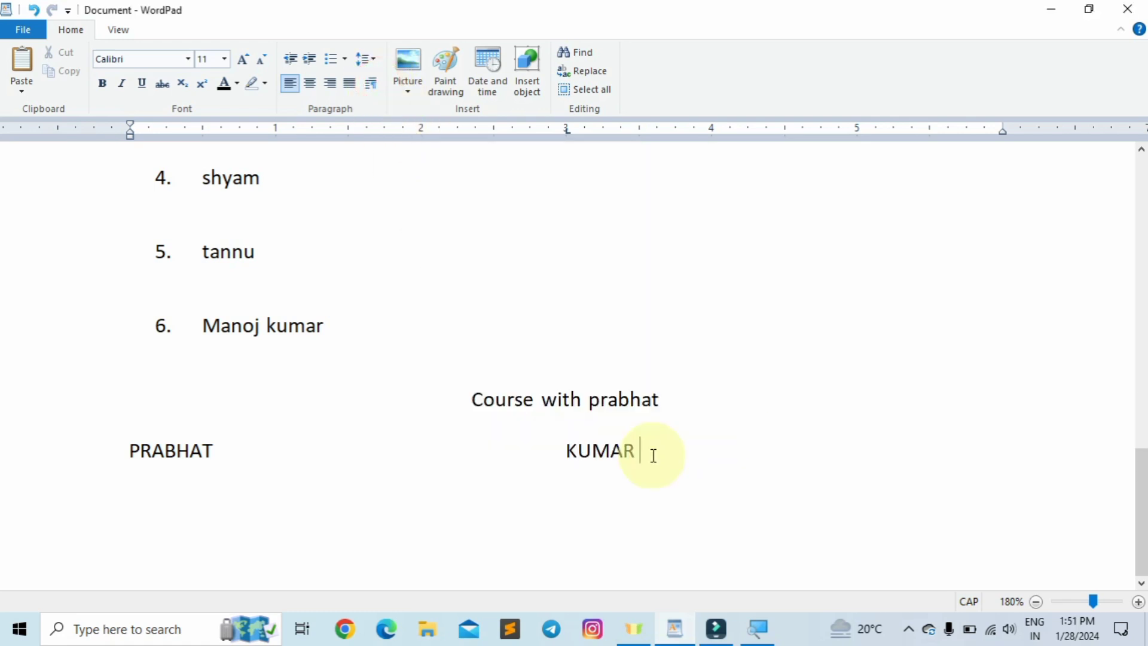